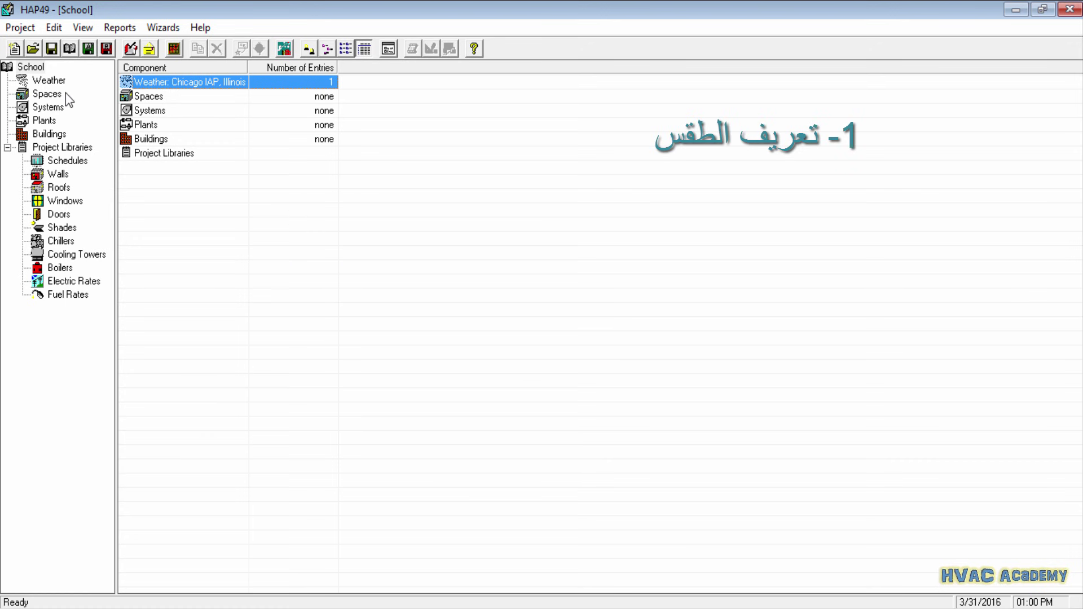
# Step: Look through the project's Weather, Project Libraries, Schedules, Shades, Chillers, Spaces, Systems, Plants and Buildings categories
pyautogui.click(55, 82)
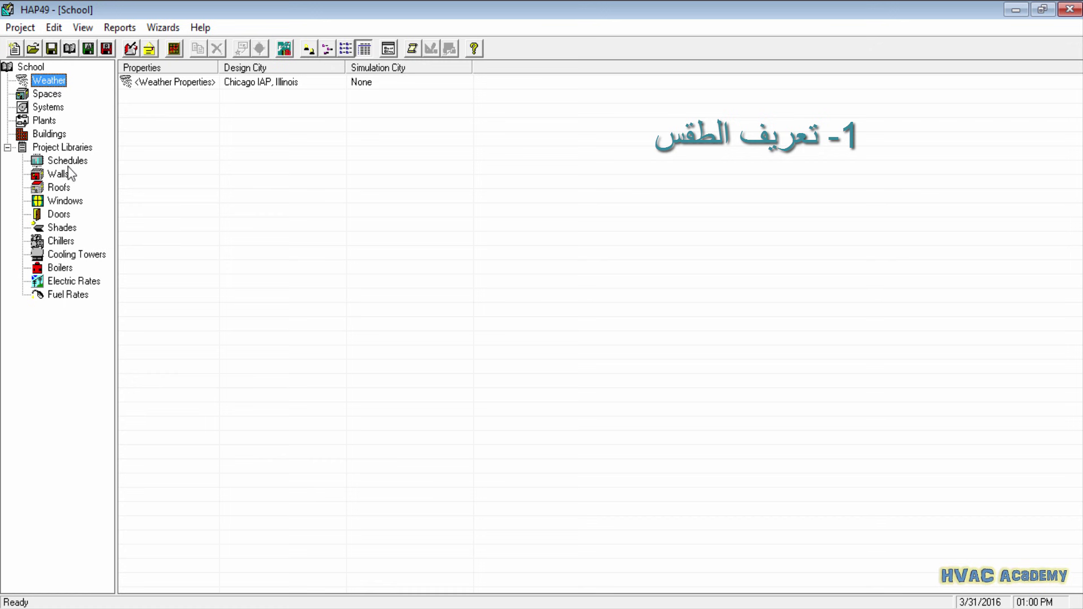
pyautogui.click(61, 148)
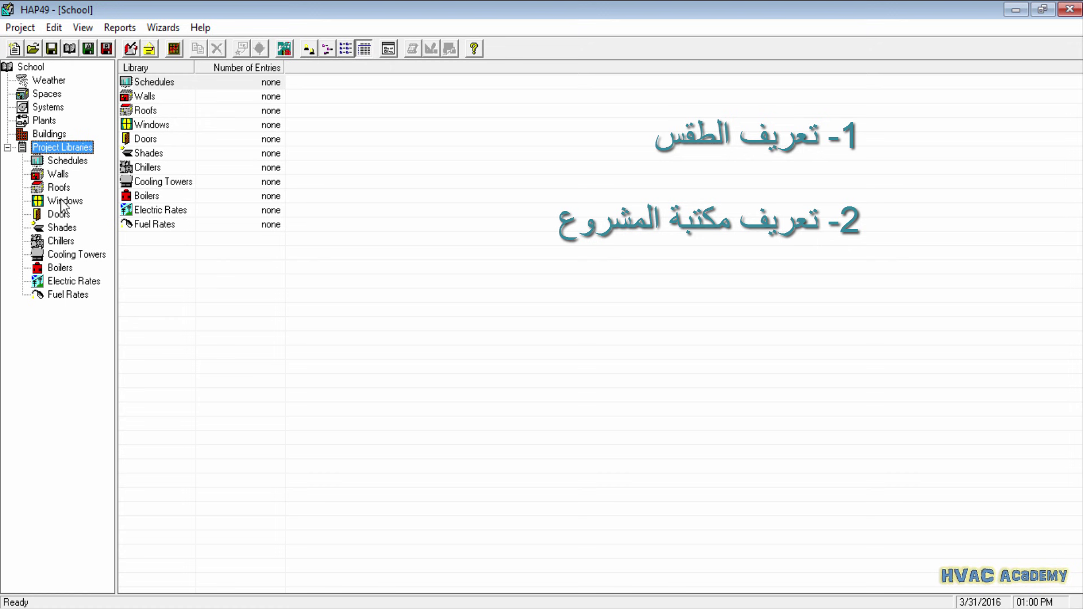
pyautogui.click(66, 164)
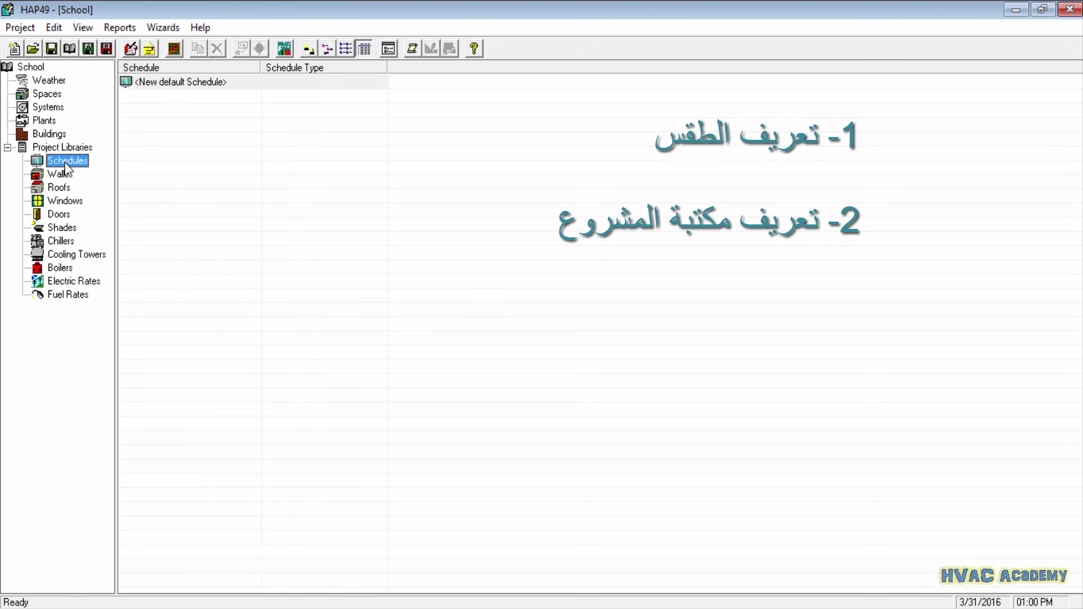
pyautogui.click(62, 231)
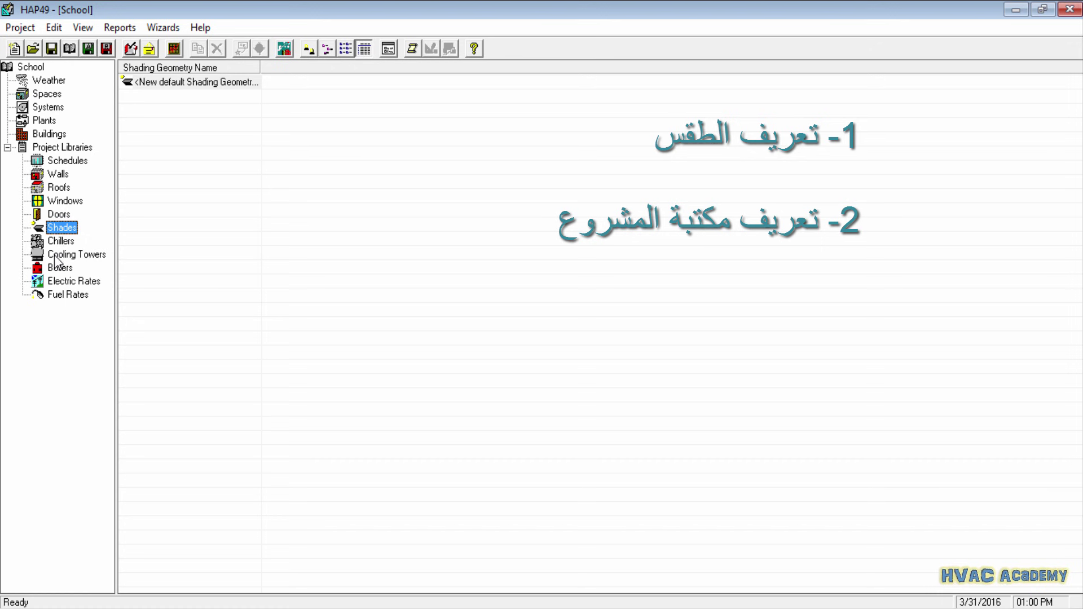
pyautogui.click(58, 242)
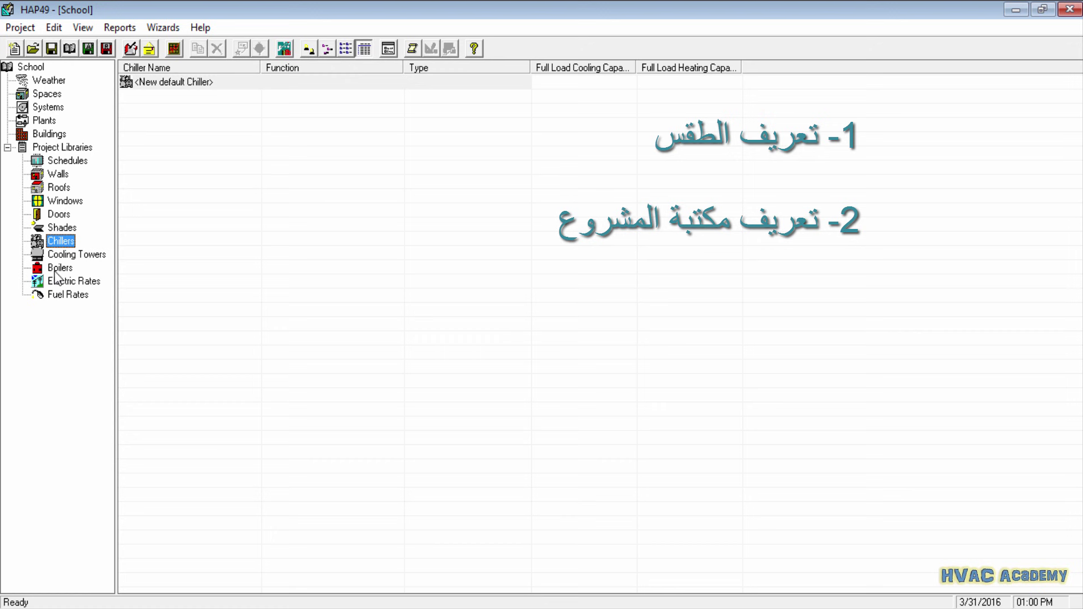
pyautogui.click(59, 147)
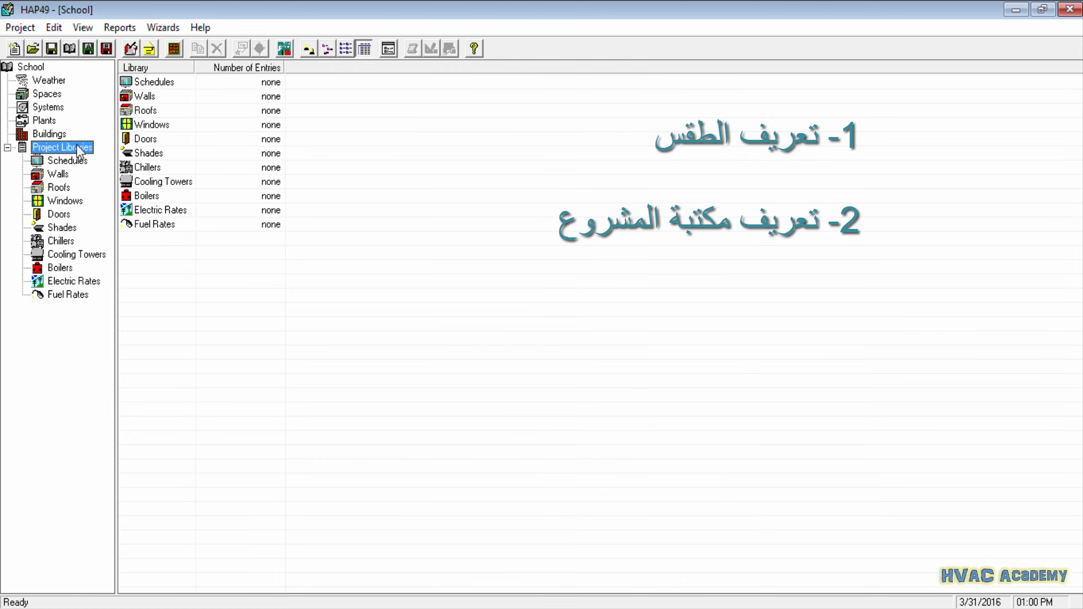
pyautogui.click(48, 95)
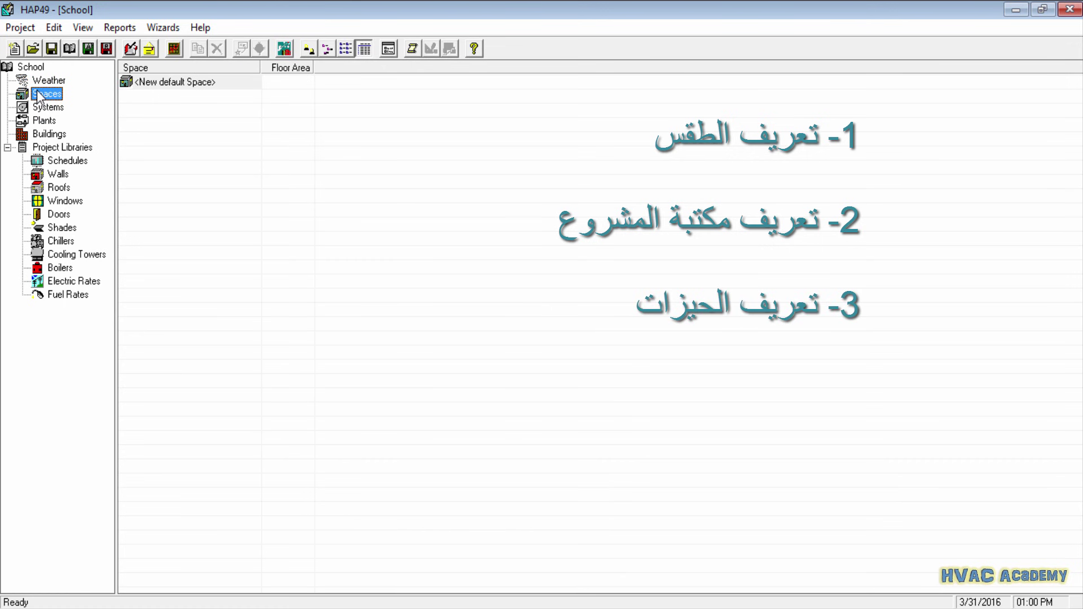
pyautogui.click(49, 107)
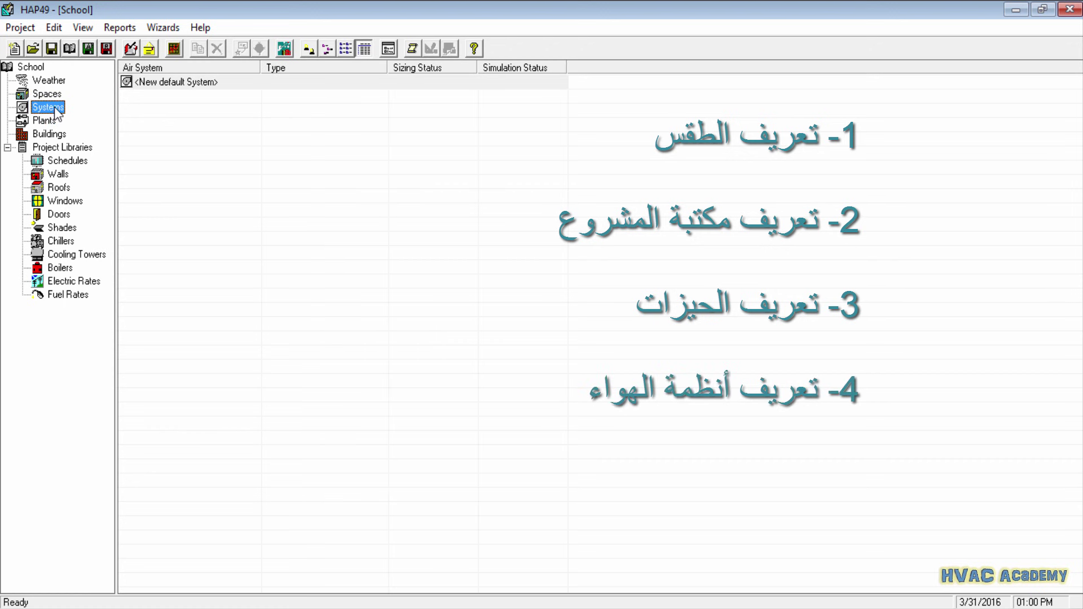
pyautogui.click(46, 121)
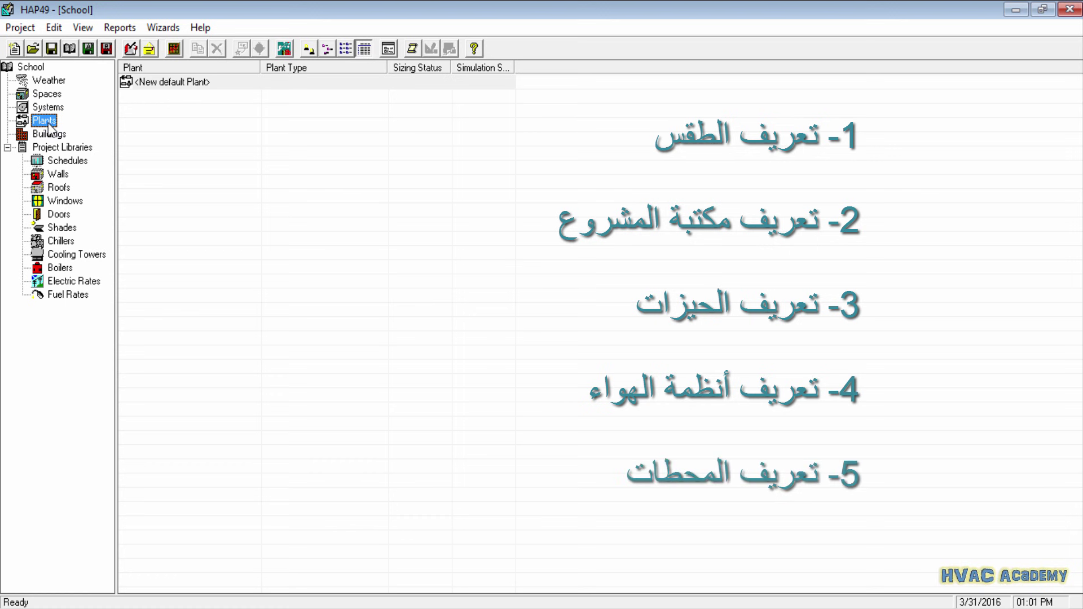
pyautogui.click(49, 134)
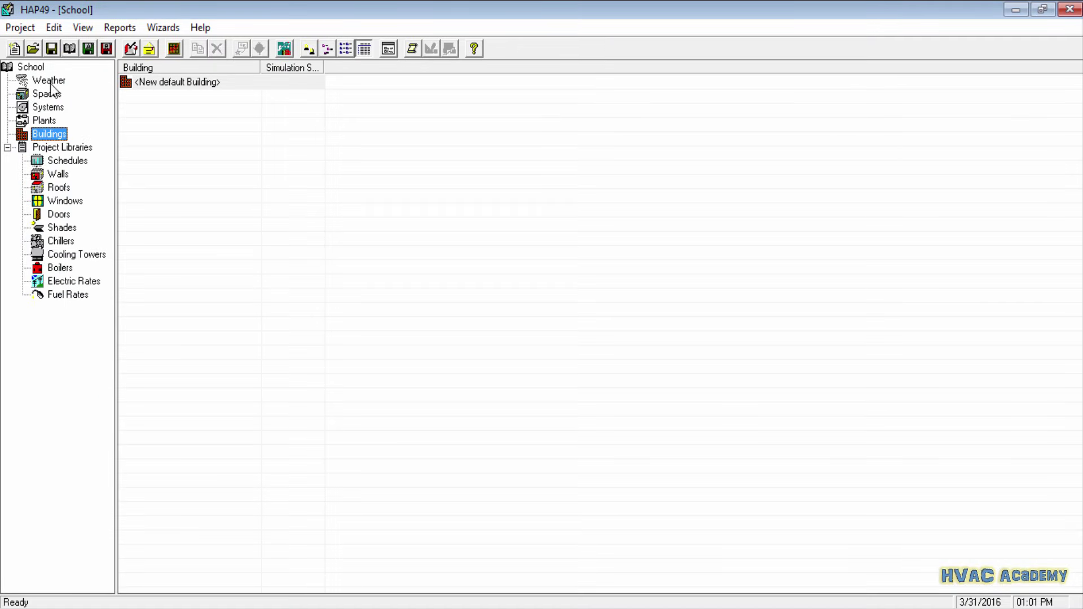
# Step: Open the project's weather properties and set the region to Middle East, the location to United Arab Emirates and the city to Dubai
pyautogui.click(51, 82)
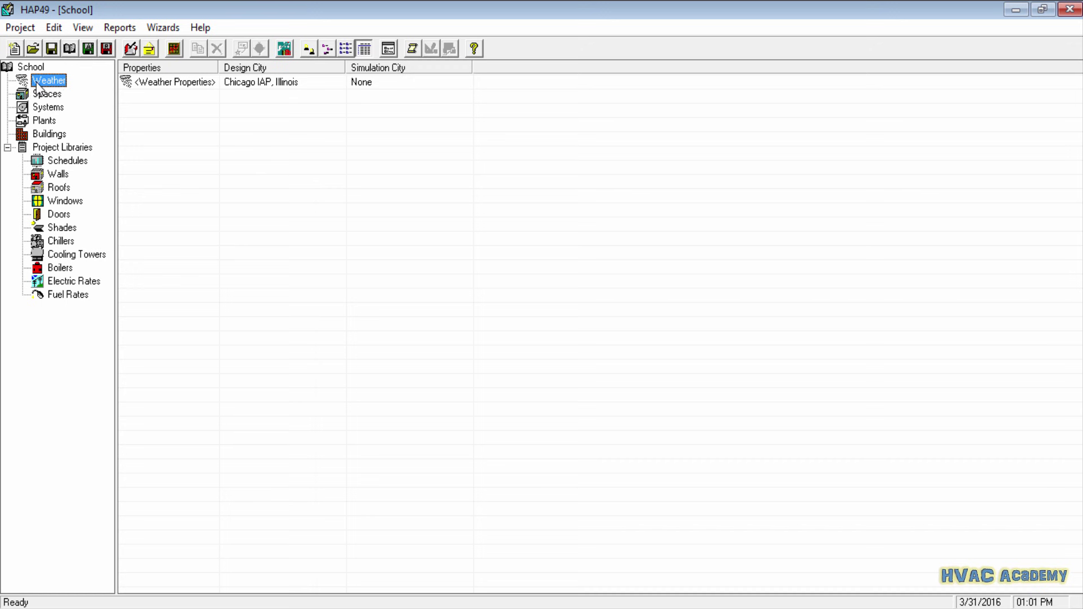
pyautogui.click(197, 84)
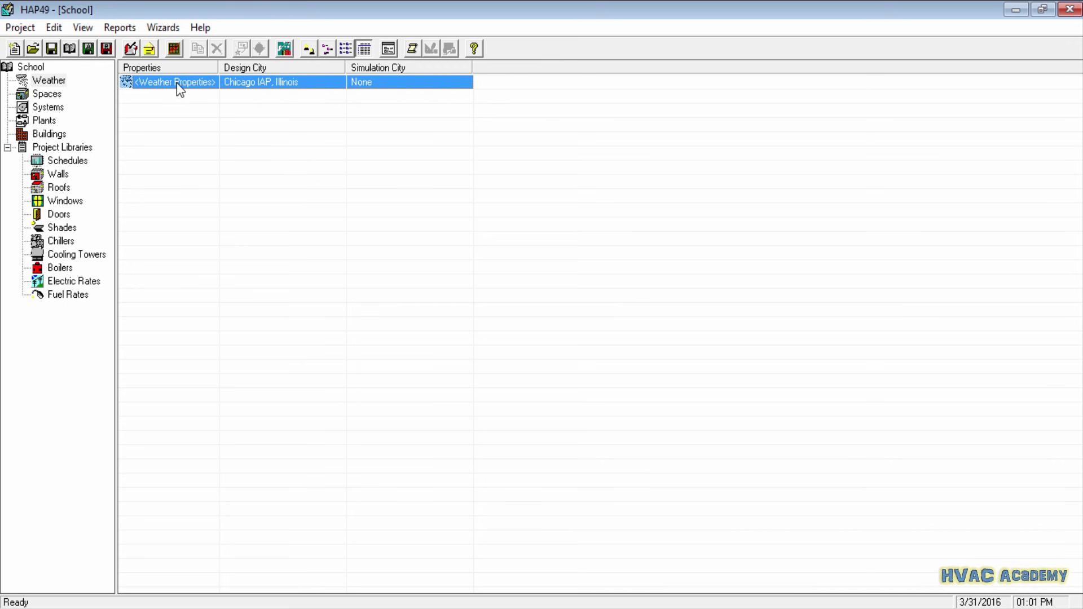
pyautogui.doubleClick(188, 82)
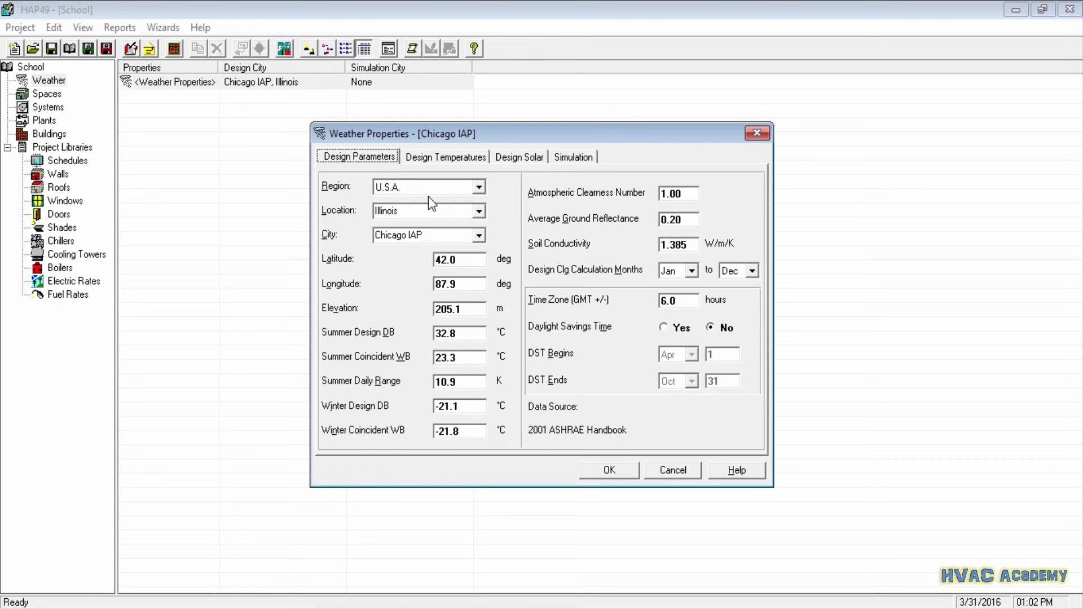
pyautogui.click(476, 187)
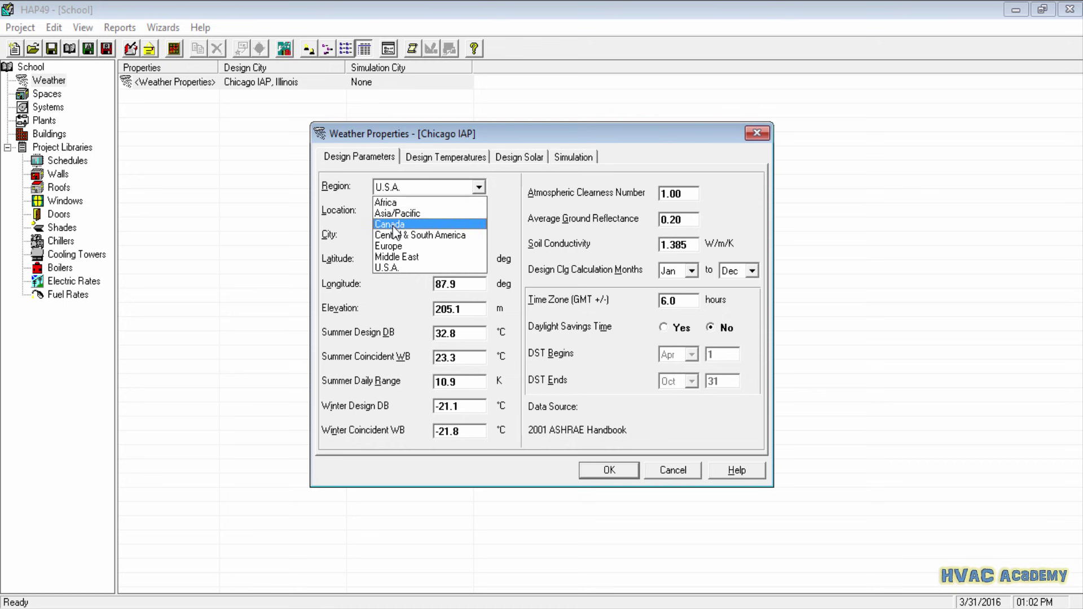
pyautogui.click(390, 257)
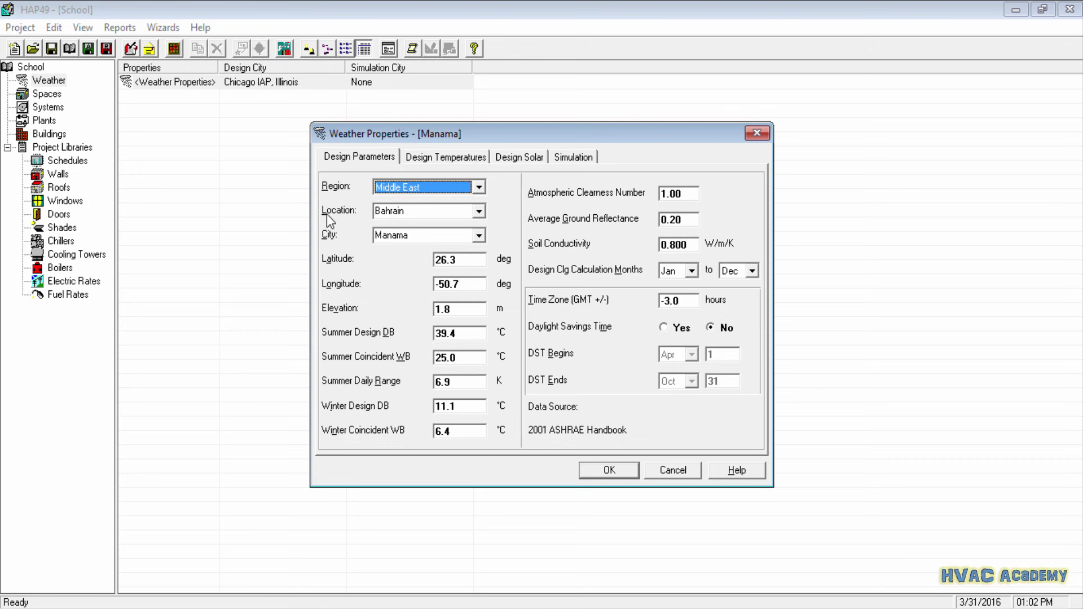
pyautogui.click(480, 213)
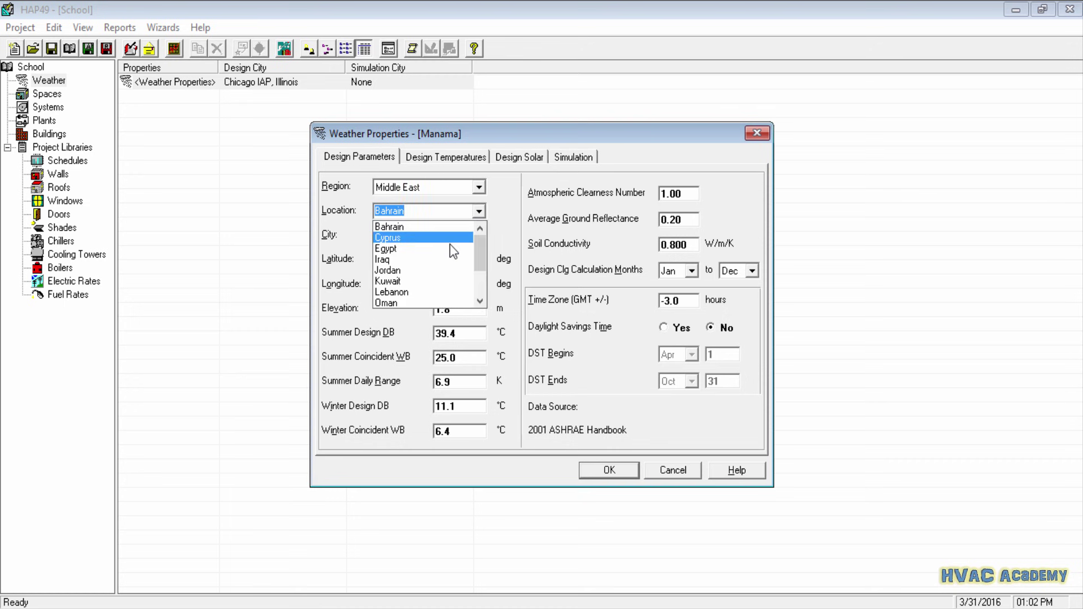
pyautogui.scroll(-2, 480, 260)
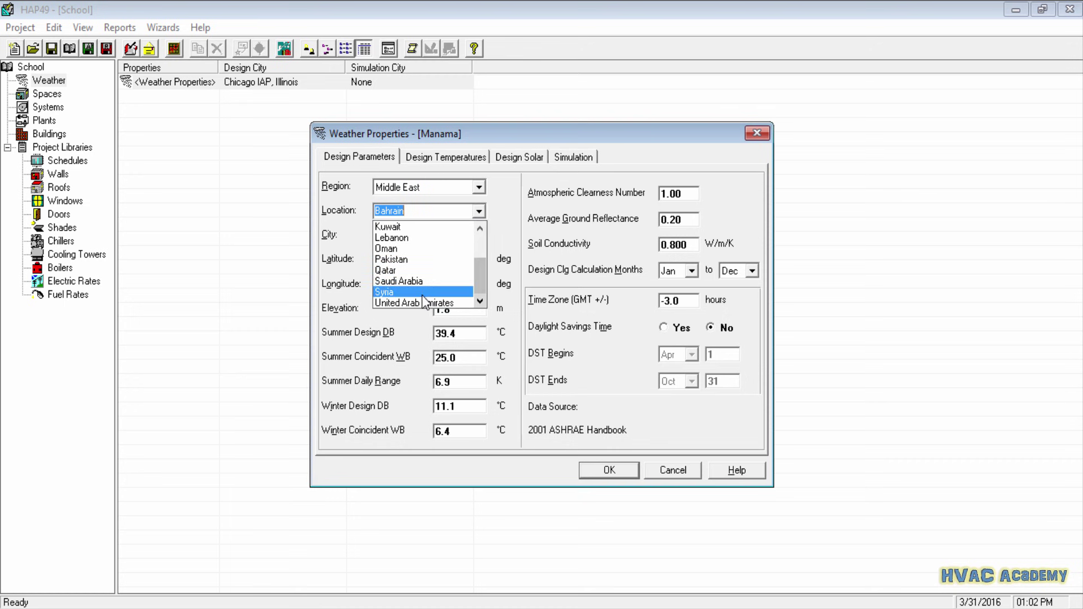
pyautogui.click(422, 307)
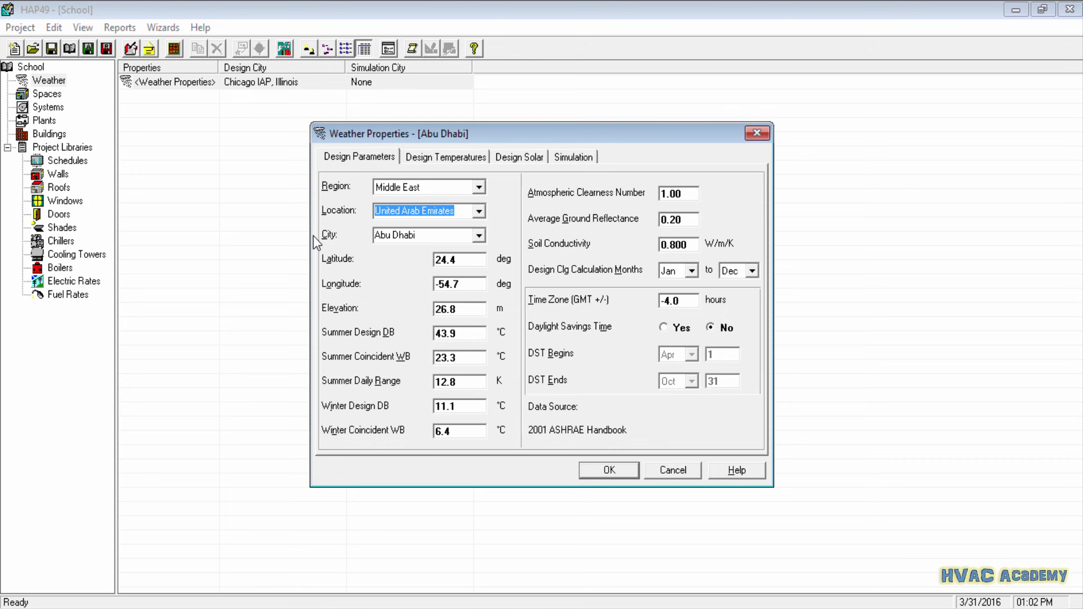
pyautogui.click(479, 235)
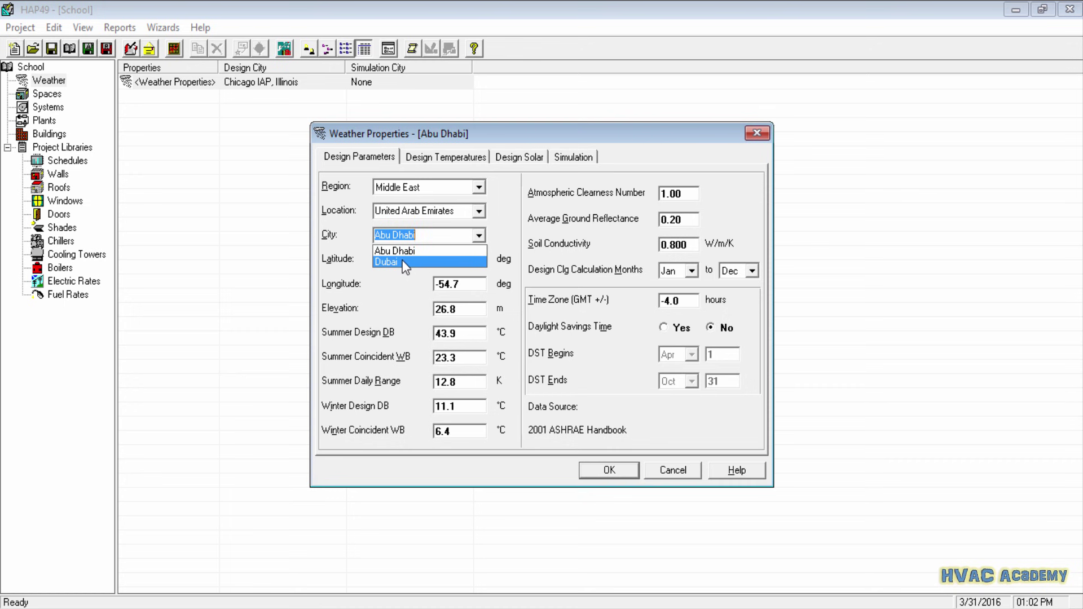
pyautogui.click(404, 262)
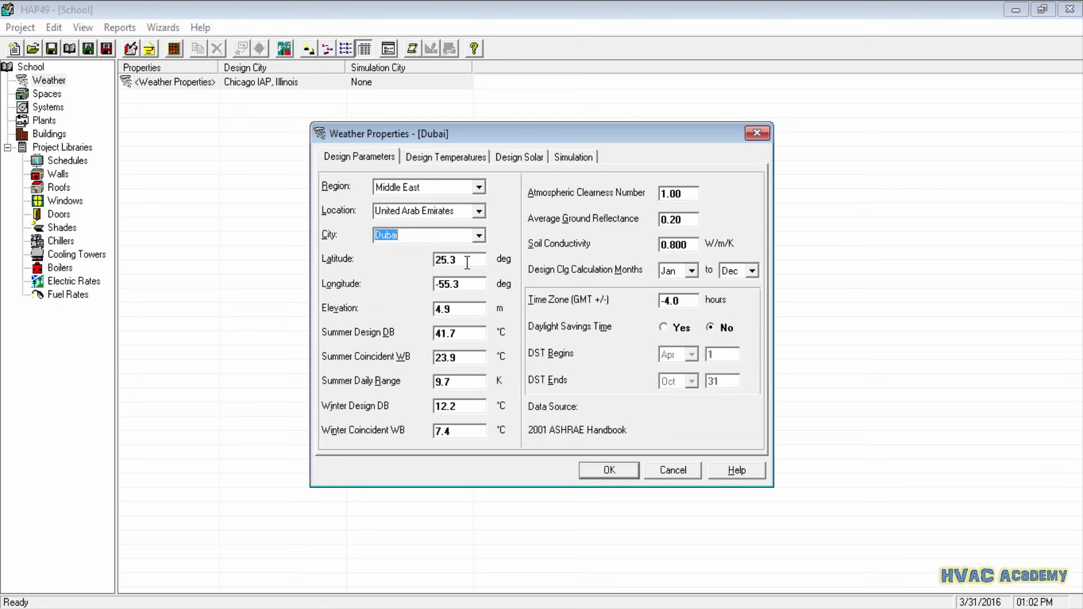
# Step: Examine the latitude, longitude and elevation in Dubai's design parameters
pyautogui.press('Tab')
pyautogui.press('Tab')
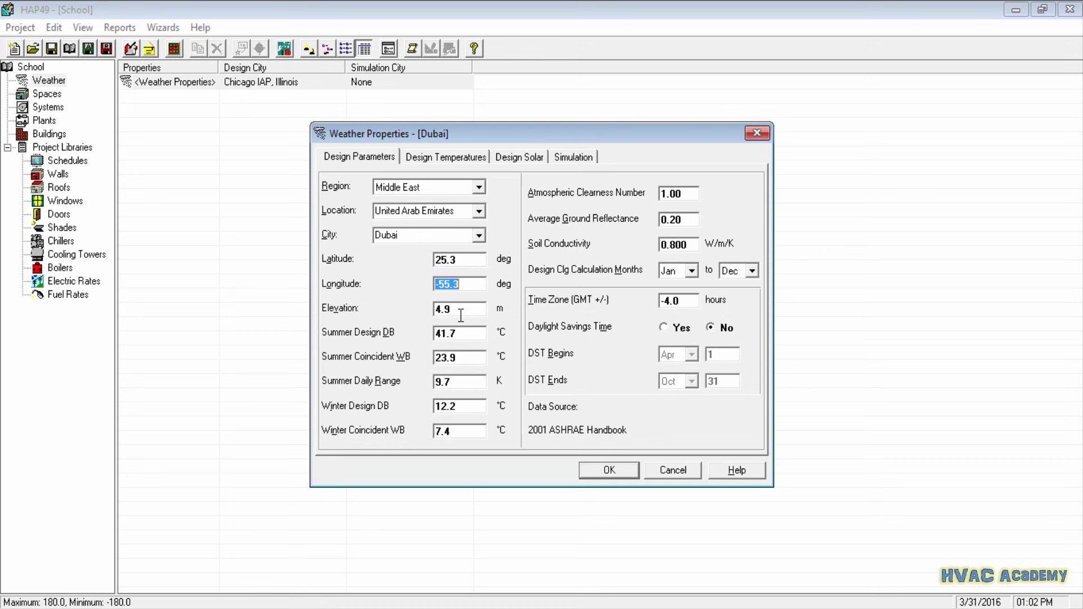
pyautogui.press('Tab')
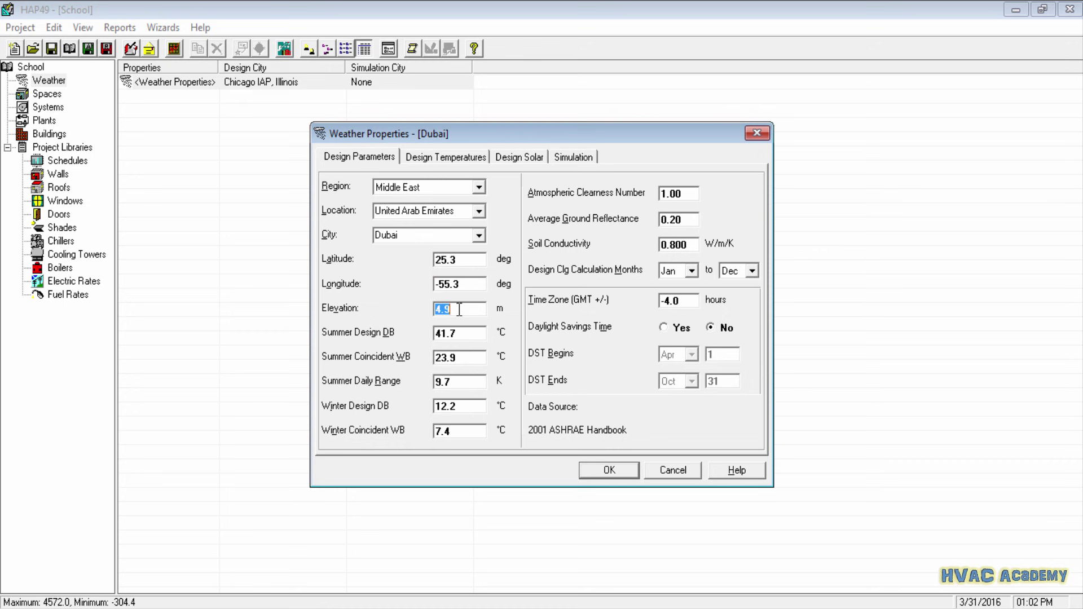
pyautogui.click(462, 261)
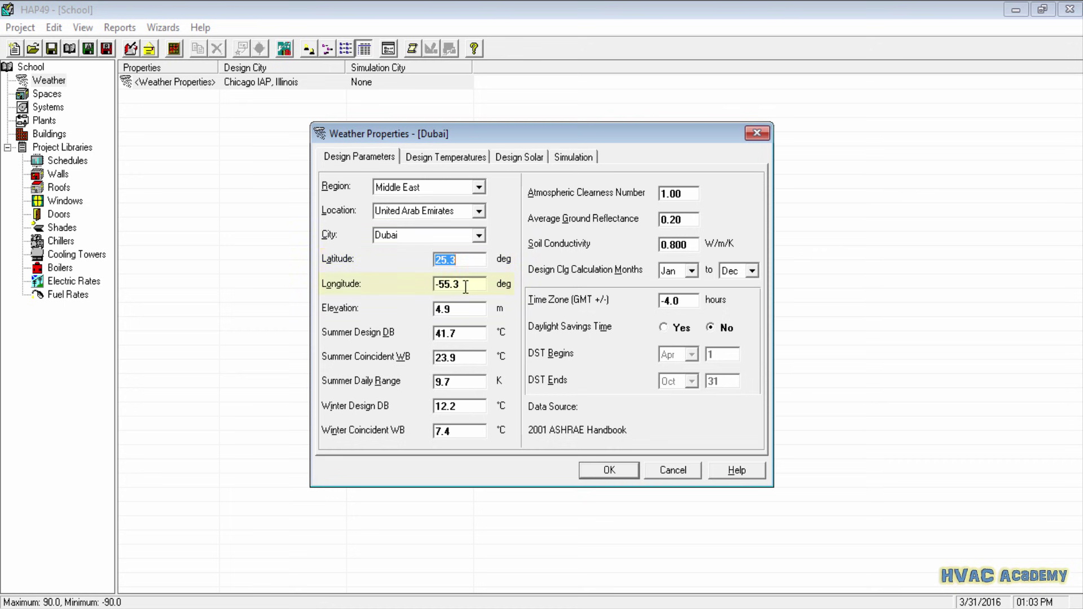
pyautogui.press('Tab')
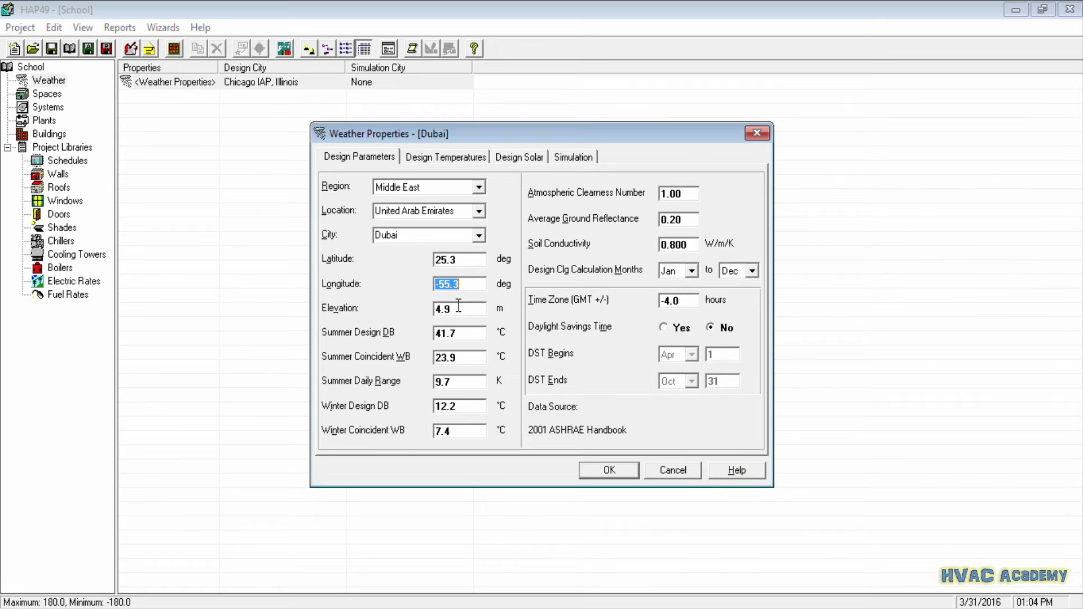
pyautogui.press('Tab')
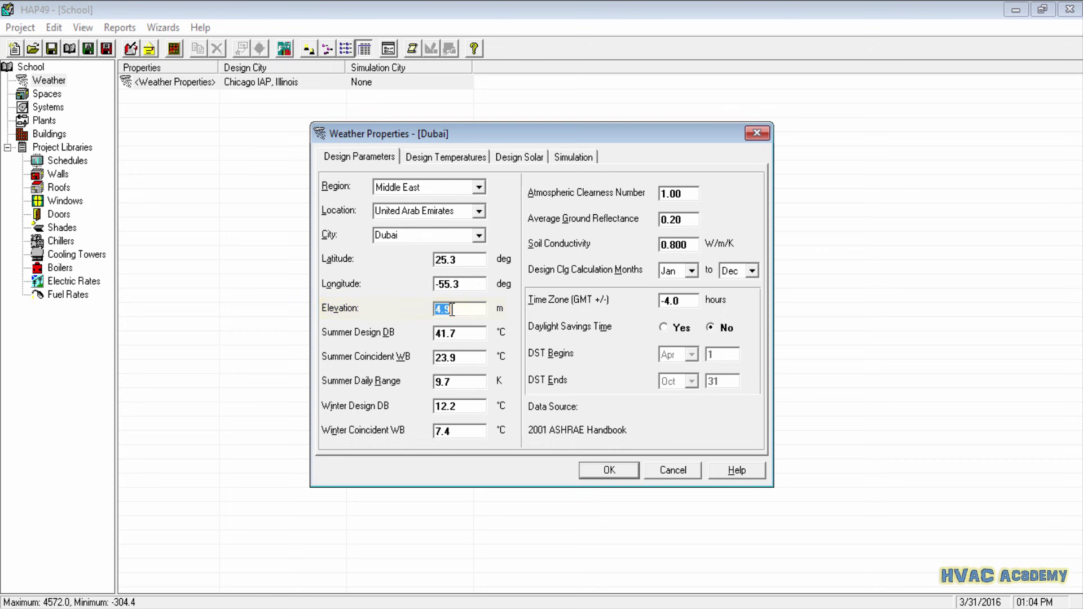
# Step: Examine Dubai's summer design dry bulb, coincident wet bulb and daily range, plus the winter design dry bulb and coincident wet bulb
pyautogui.doubleClick(462, 335)
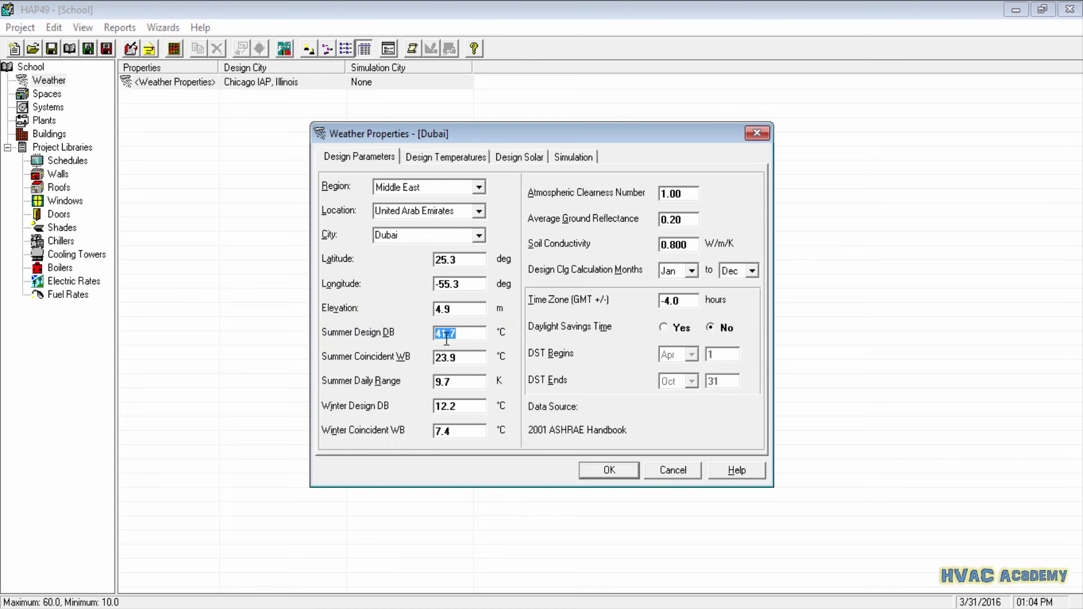
pyautogui.click(462, 356)
pyautogui.click(453, 383)
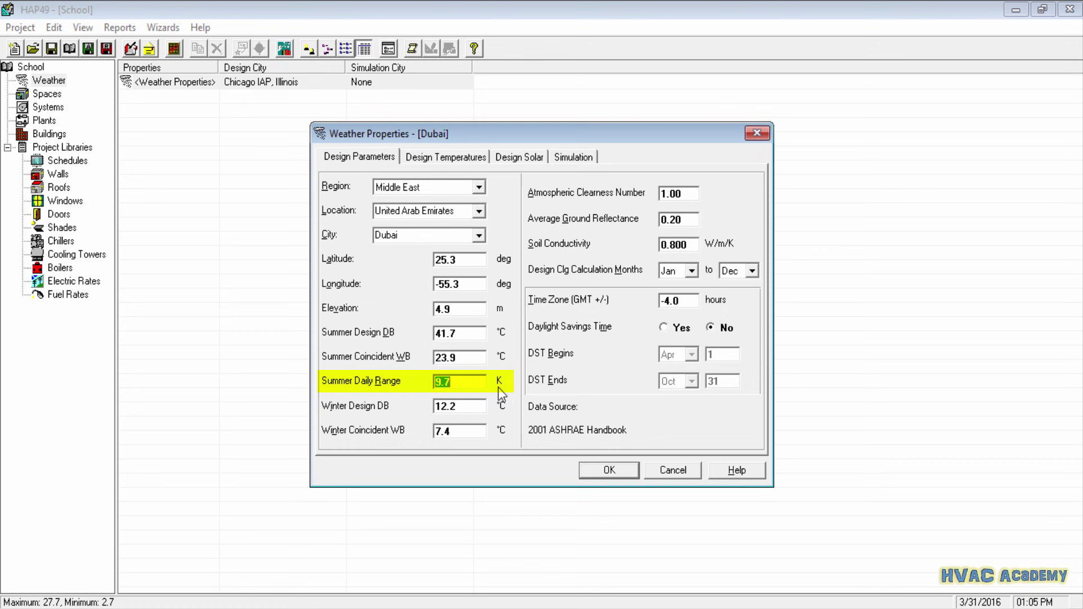
pyautogui.click(466, 406)
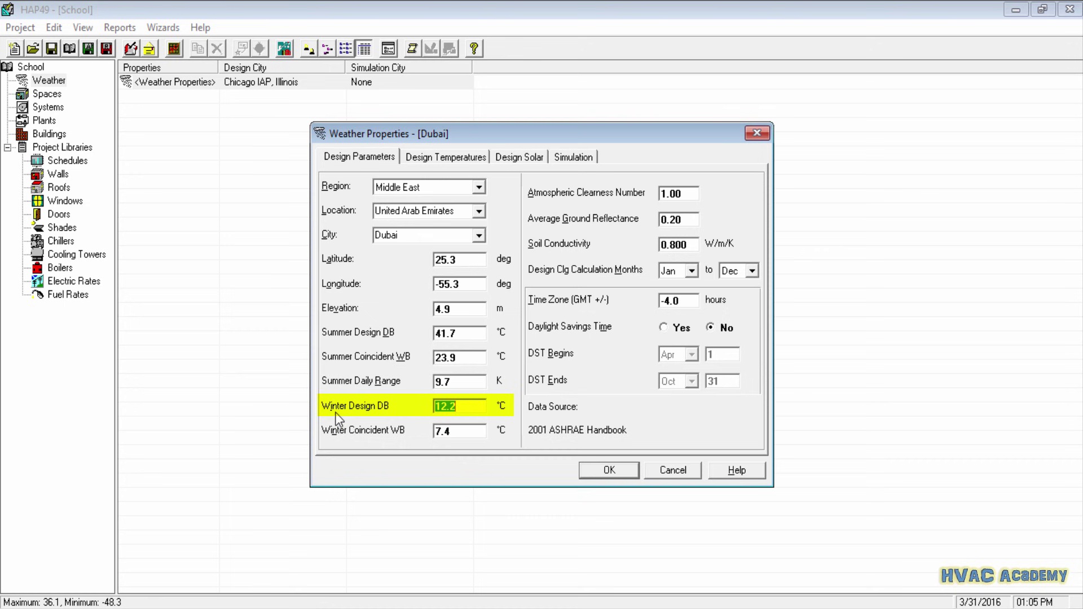
pyautogui.press('Tab')
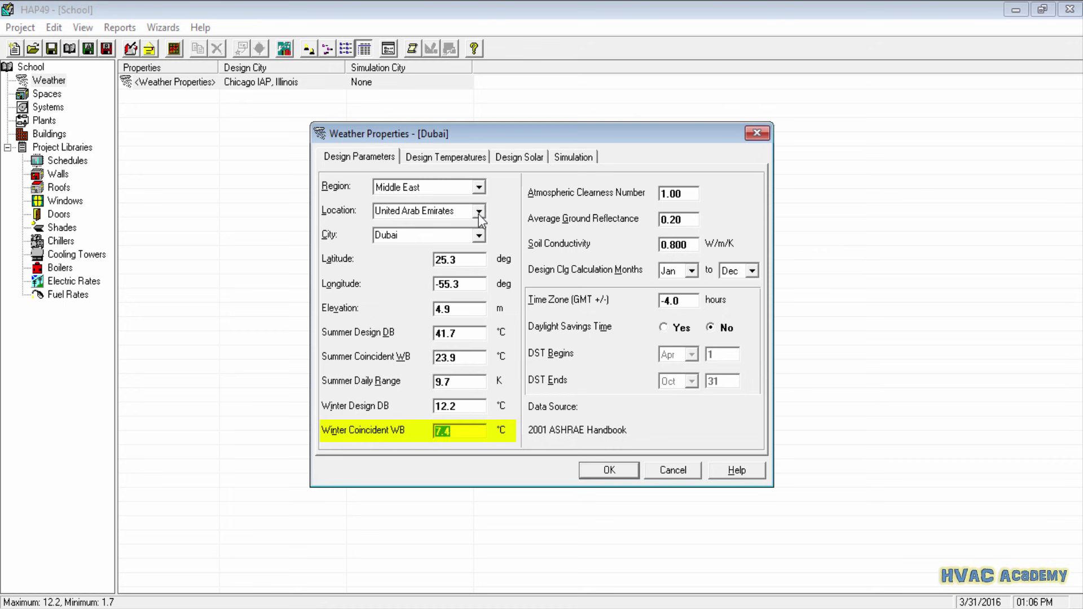
pyautogui.doubleClick(459, 406)
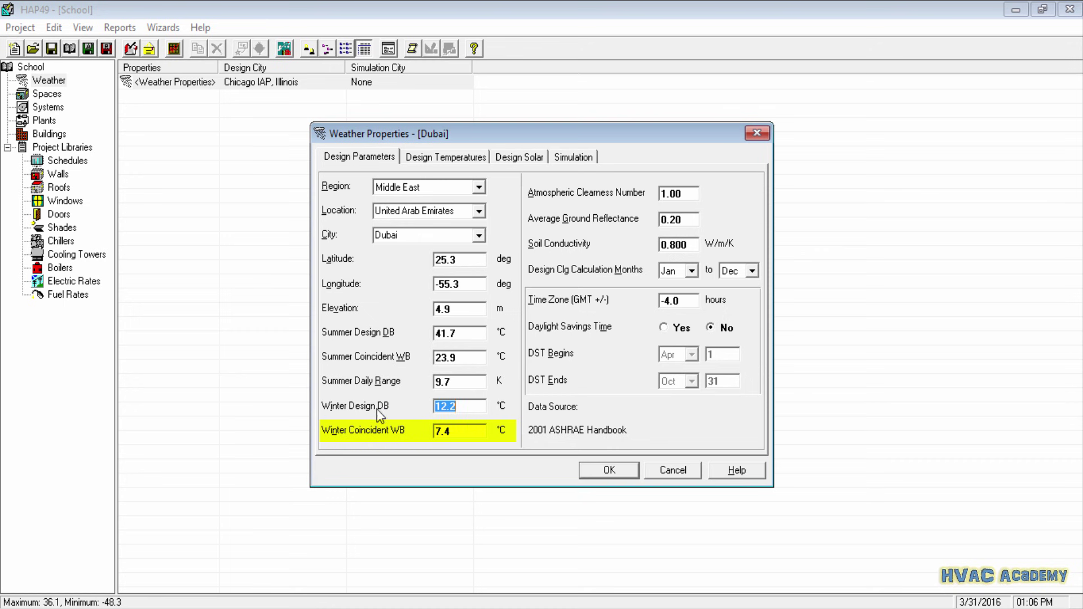
pyautogui.click(462, 407)
pyautogui.press('Tab')
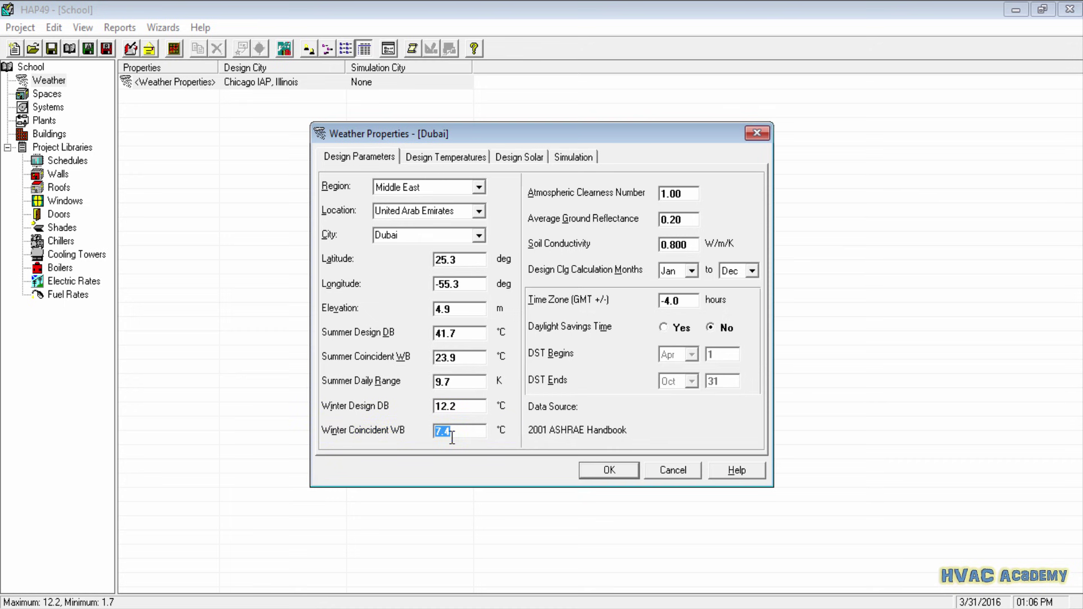
pyautogui.click(457, 257)
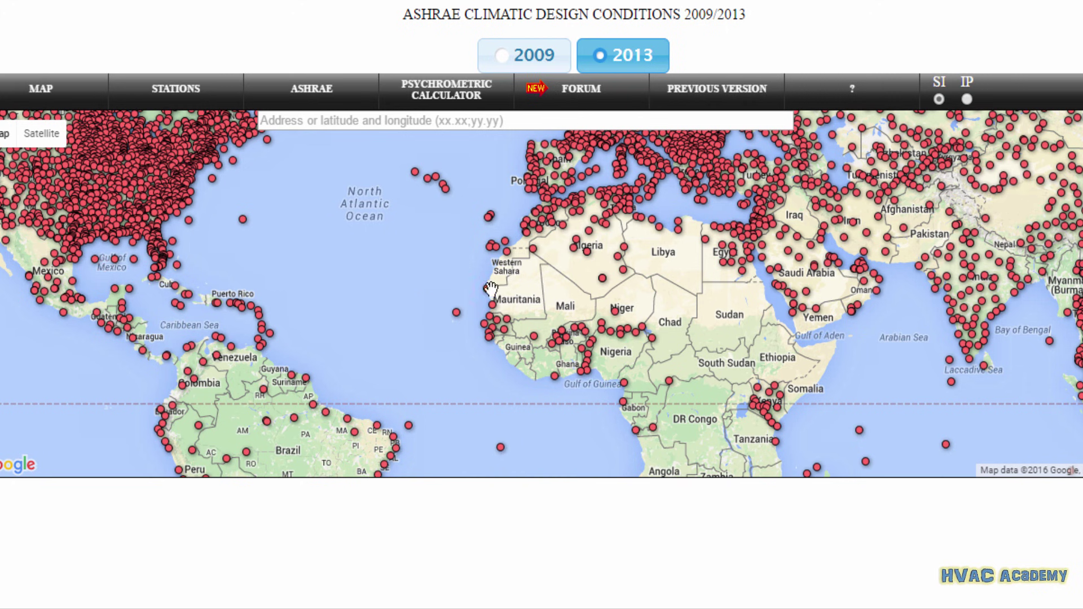
# Step: Find Dubai International on the ASHRAE 2013 station map and show its station data
pyautogui.scroll(1, 856, 257)
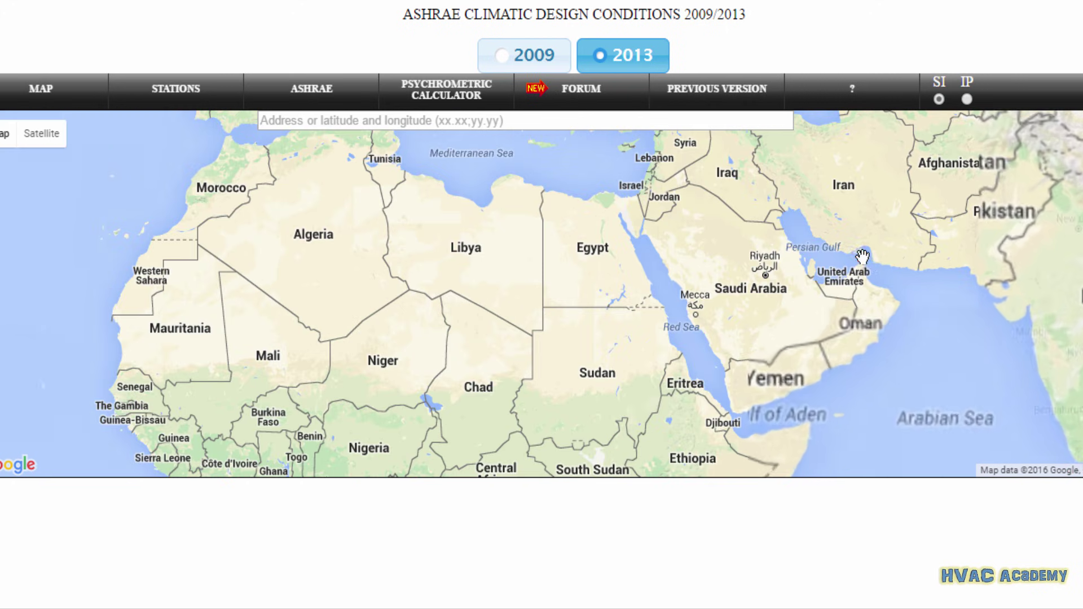
pyautogui.scroll(1, 874, 266)
pyautogui.scroll(2, 878, 269)
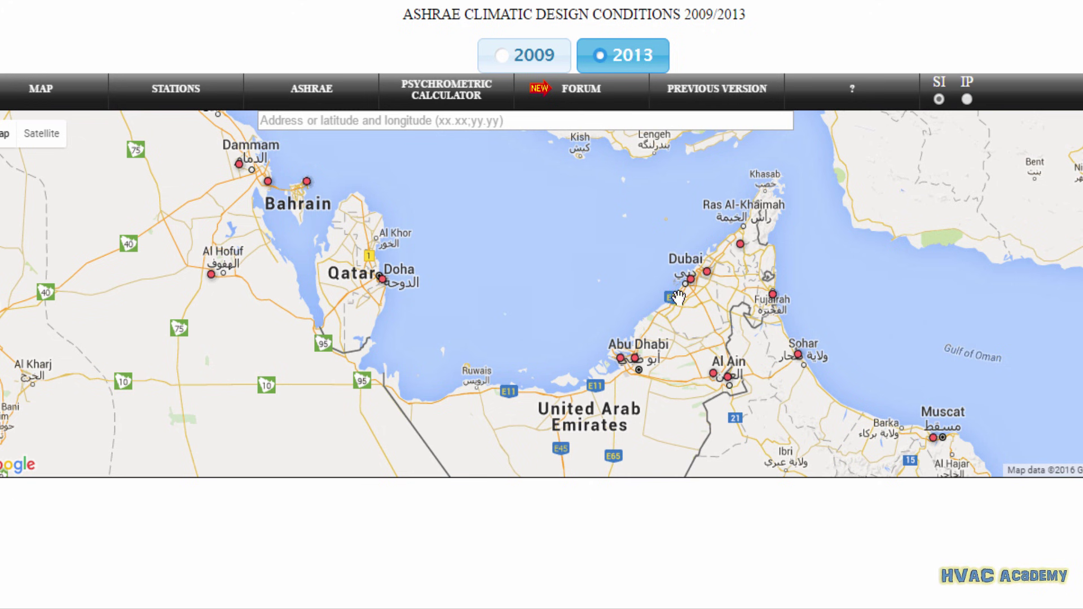
pyautogui.scroll(1, 687, 298)
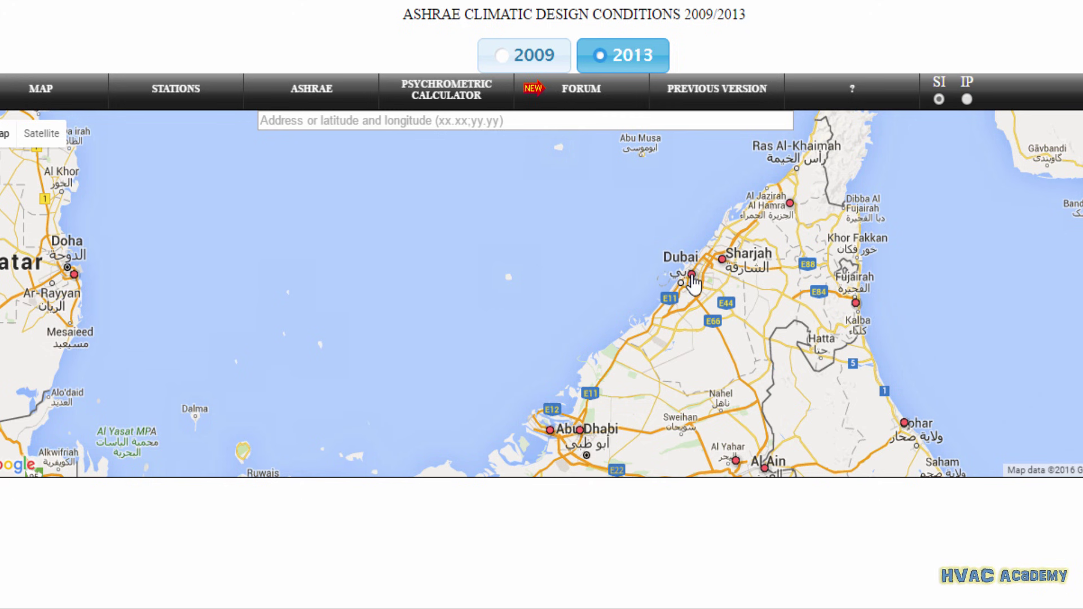
pyautogui.click(692, 274)
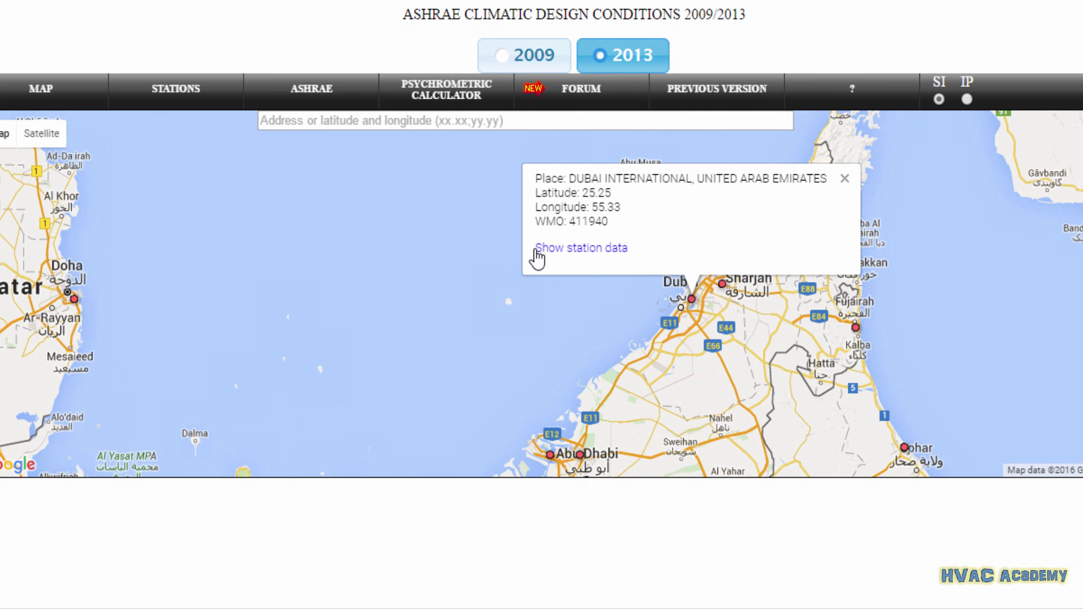
pyautogui.click(582, 248)
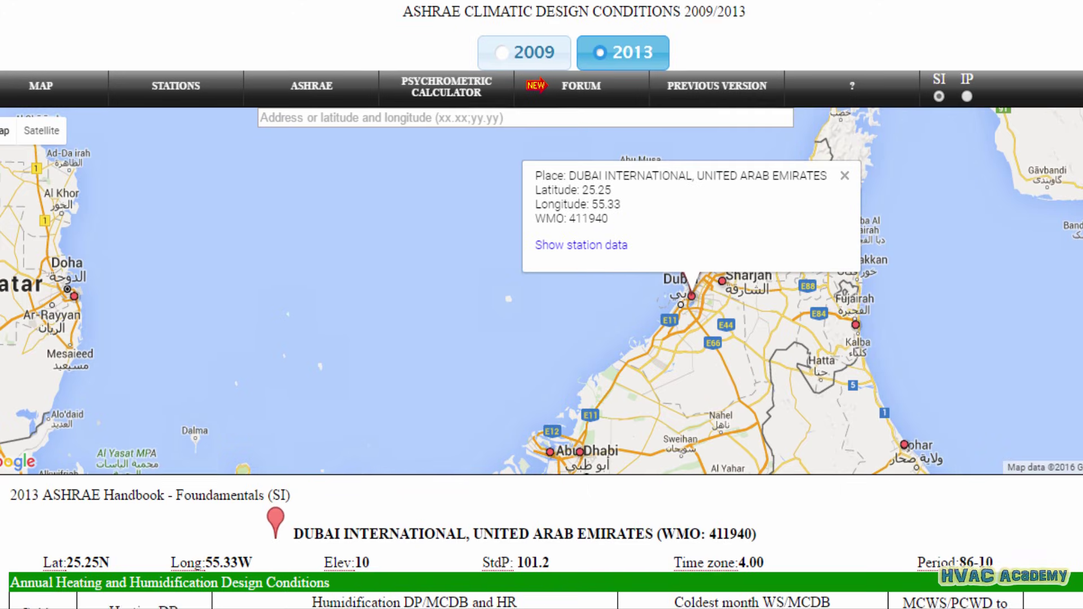
# Step: Examine the Dubai International station's latitude, longitude, elevation, standard pressure, time zone and data period
pyautogui.scroll(-8, 1014, 468)
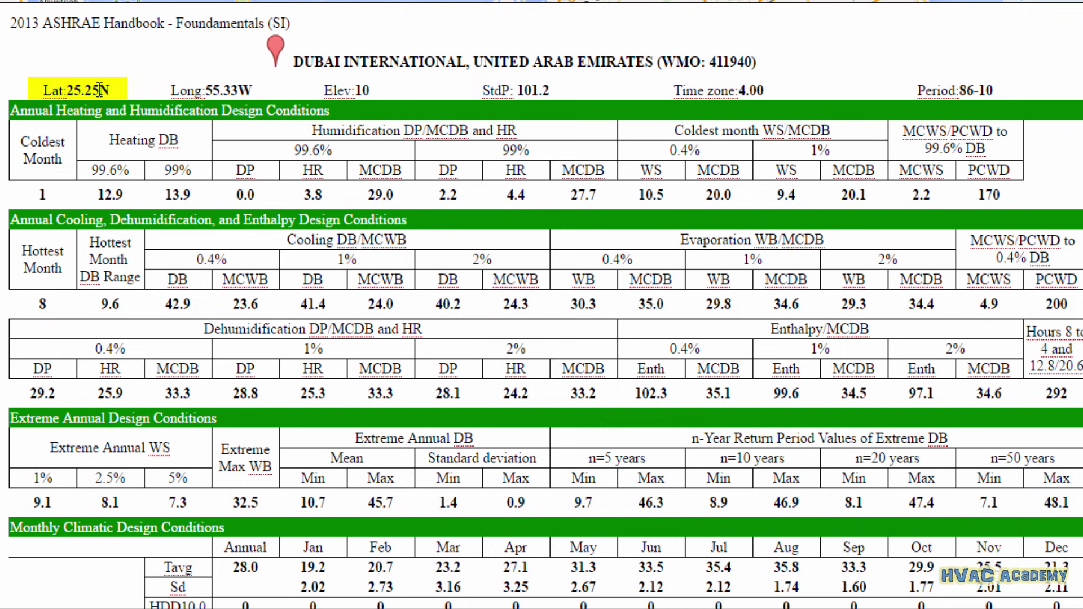
pyautogui.moveTo(99, 93); pyautogui.dragTo(111, 96)
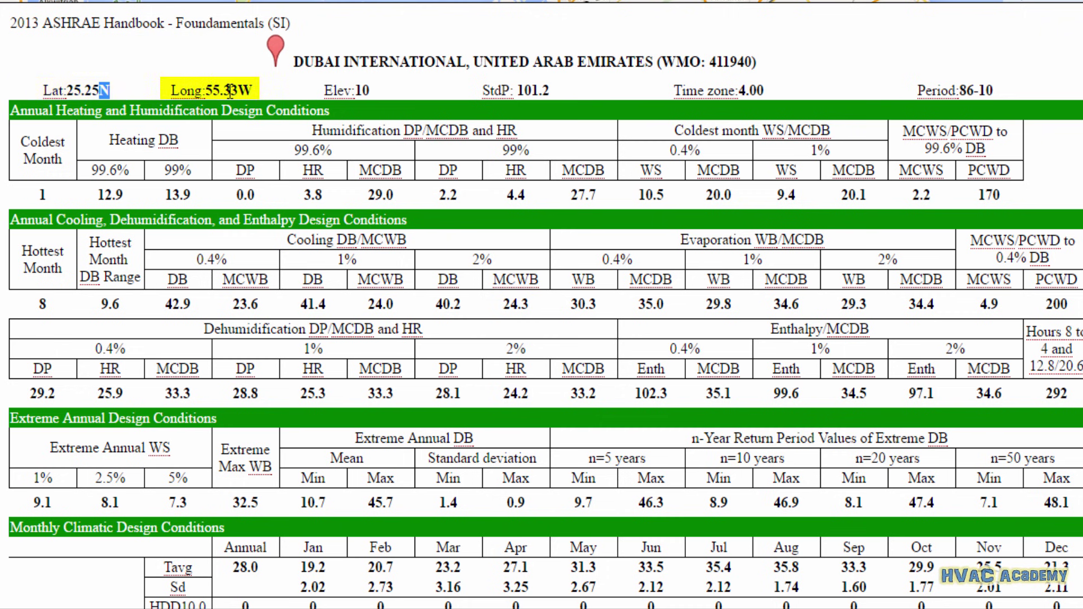
pyautogui.moveTo(237, 91); pyautogui.dragTo(251, 90)
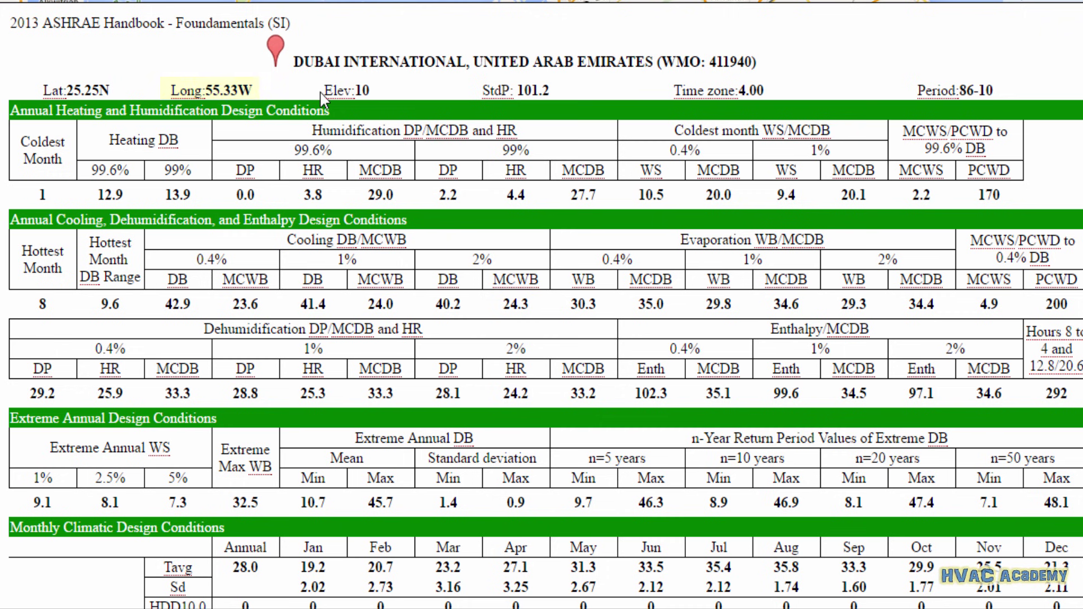
pyautogui.moveTo(337, 99)
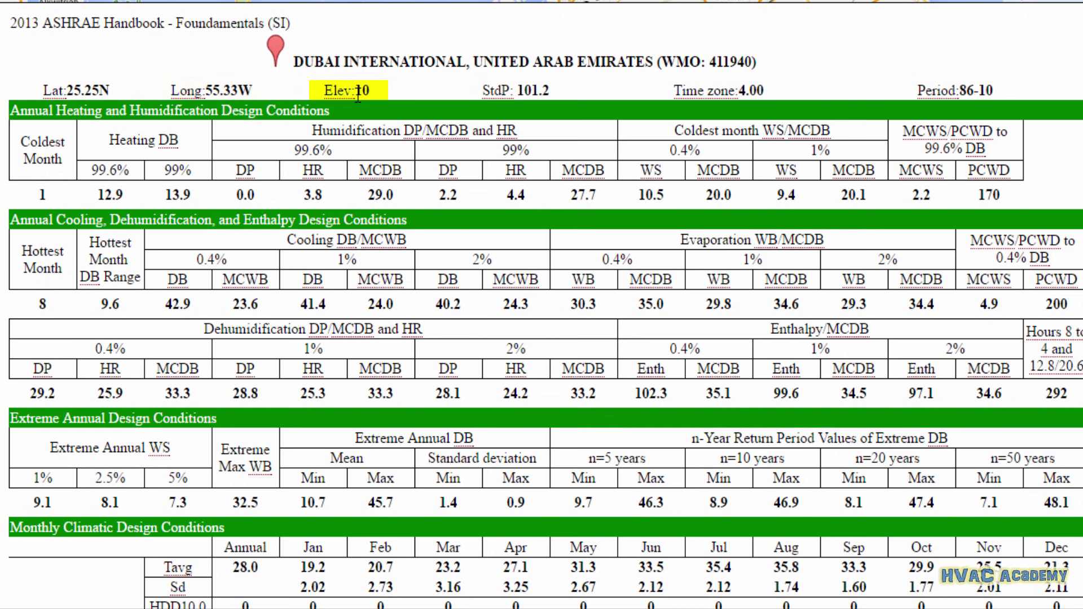
pyautogui.moveTo(495, 100)
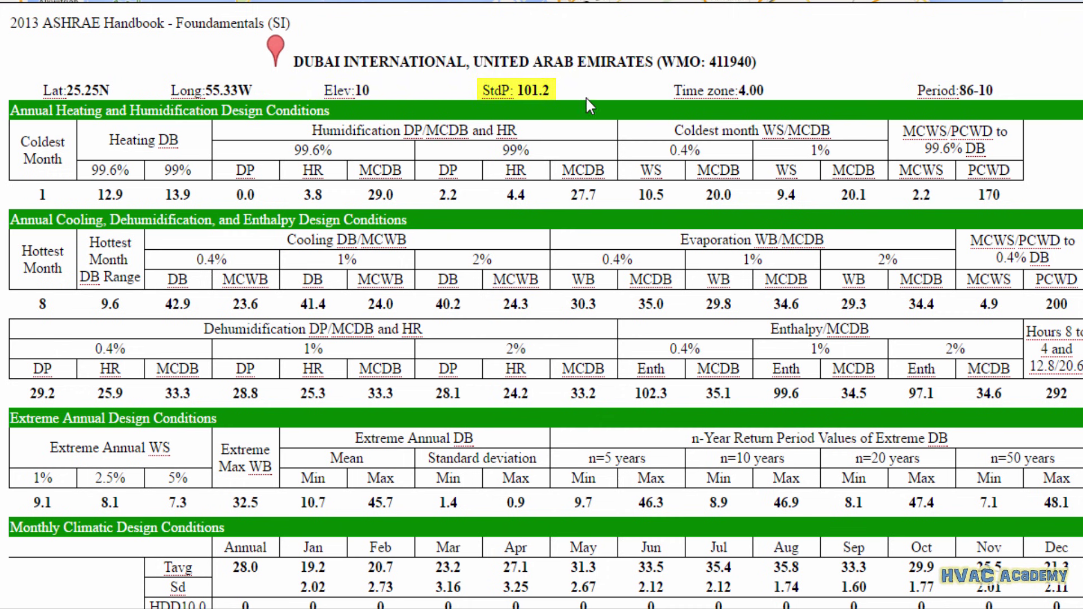
pyautogui.moveTo(699, 102)
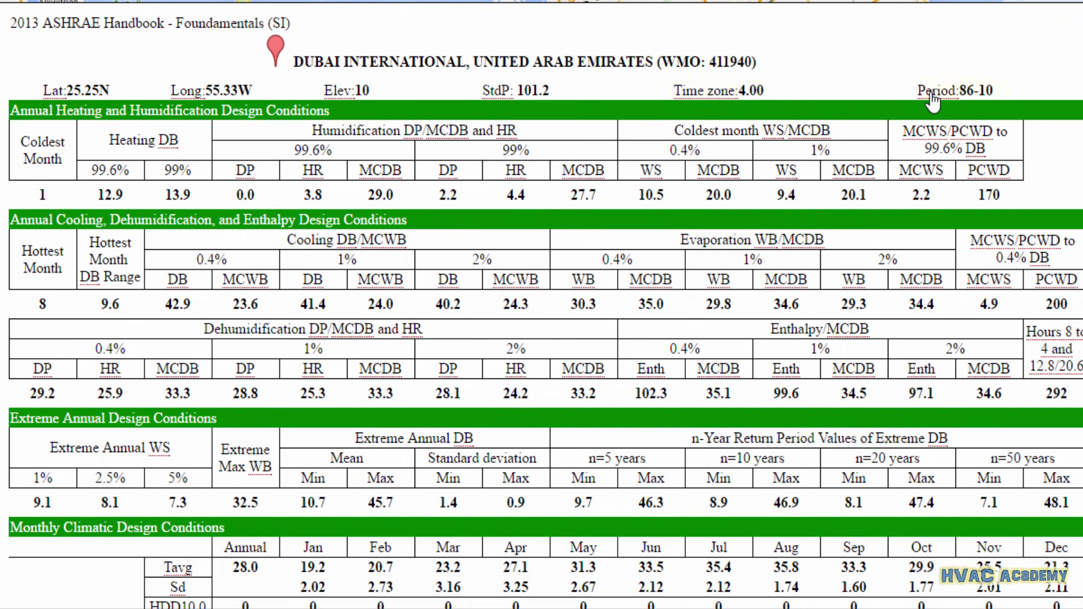
pyautogui.moveTo(931, 99)
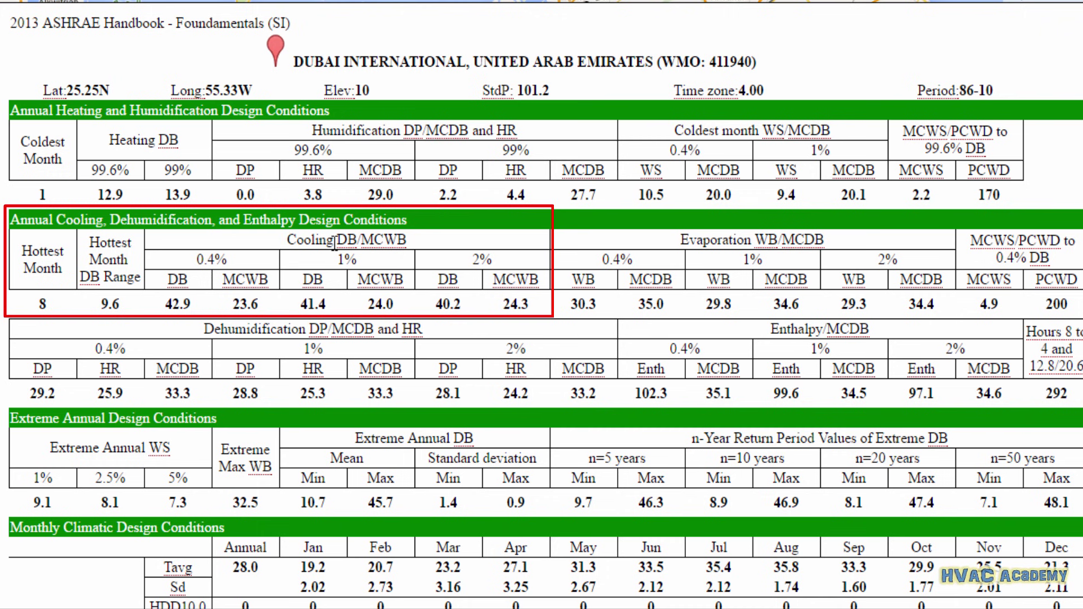
# Step: Examine the 0.4% cooling dry bulb in Dubai's annual cooling design conditions
pyautogui.moveTo(368, 249)
pyautogui.moveTo(195, 259); pyautogui.dragTo(236, 260)
pyautogui.click(235, 260)
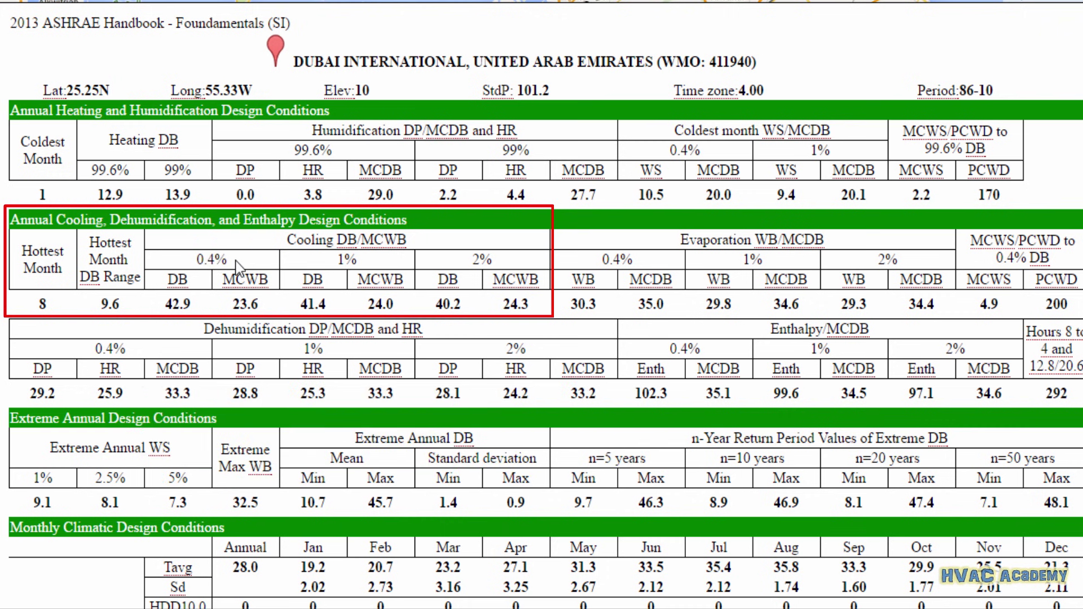
pyautogui.doubleClick(184, 305)
pyautogui.click(199, 312)
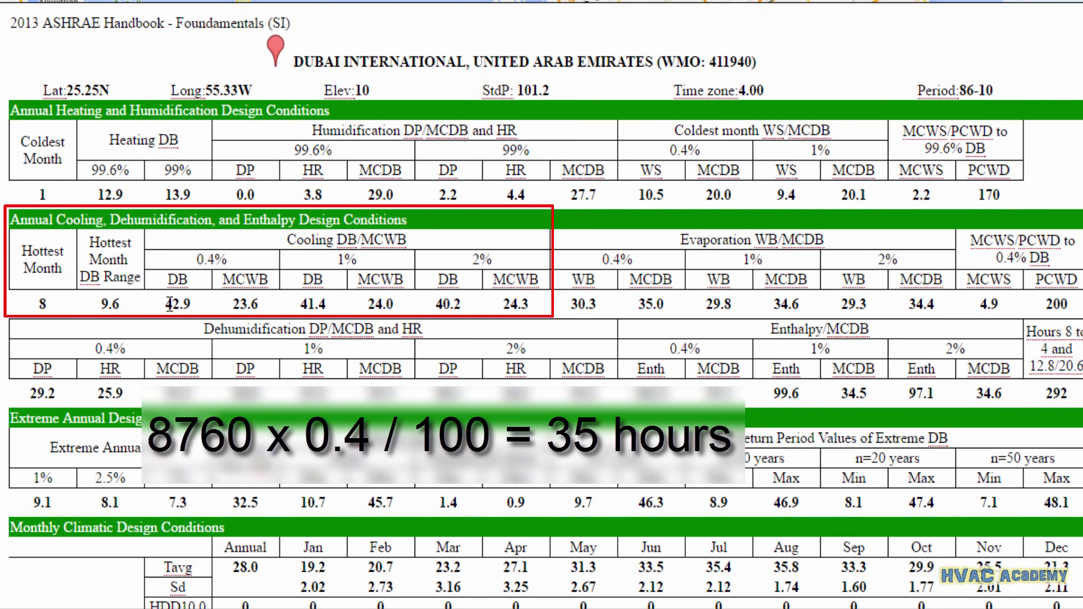
pyautogui.moveTo(168, 304); pyautogui.dragTo(192, 304)
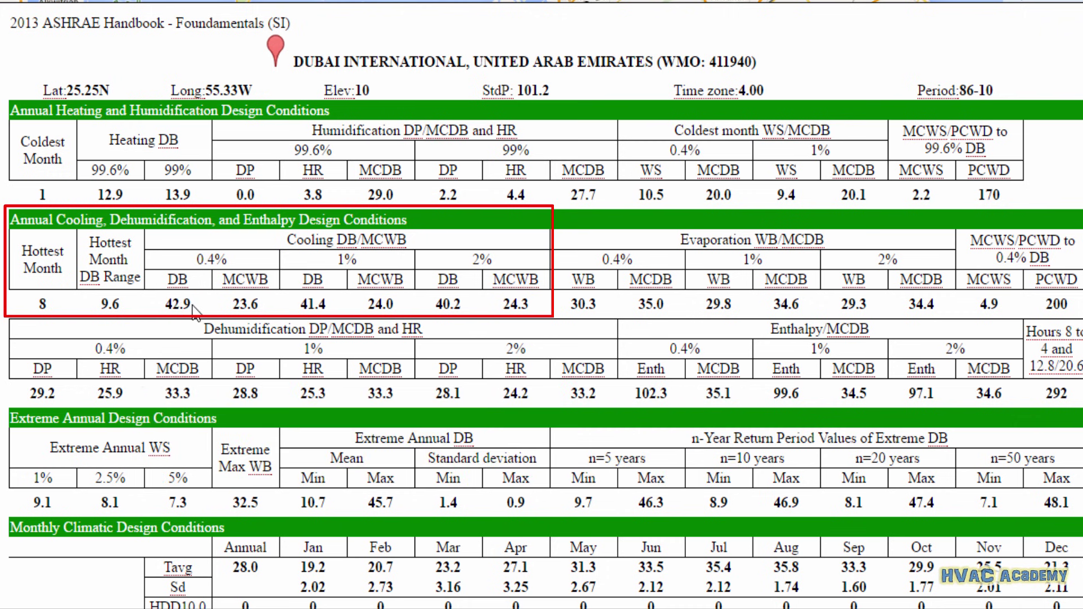
# Step: Compare the 1% and 2% cooling dry bulb values with the 0.4% design condition for Dubai
pyautogui.moveTo(337, 259); pyautogui.dragTo(348, 258)
pyautogui.click(296, 308)
pyautogui.doubleClick(304, 305)
pyautogui.click(338, 302)
pyautogui.moveTo(464, 305); pyautogui.dragTo(439, 306)
pyautogui.click(469, 319)
pyautogui.moveTo(471, 309); pyautogui.dragTo(442, 309)
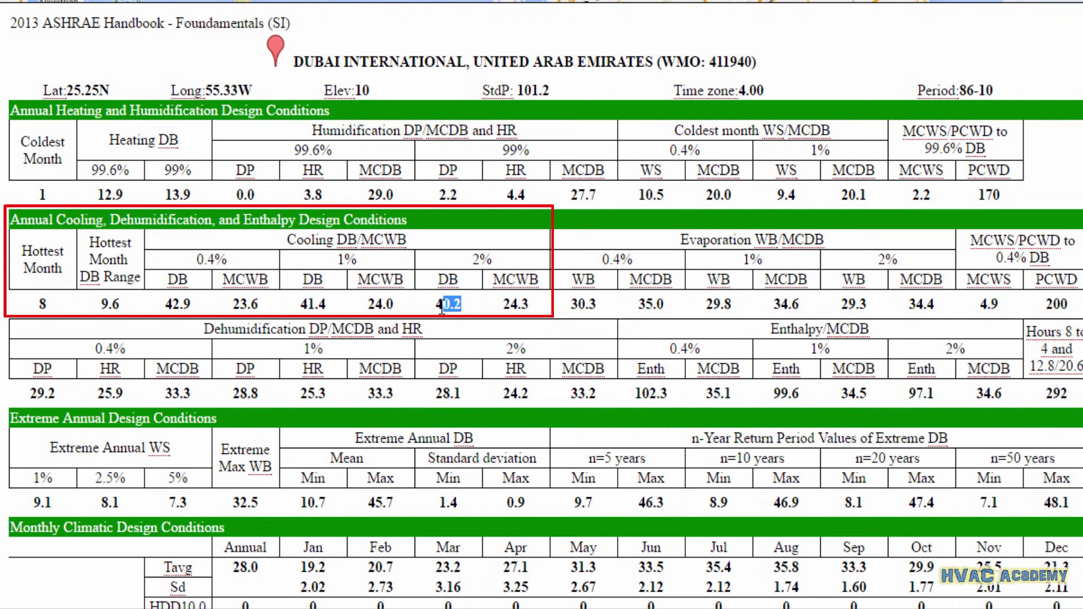
pyautogui.click(479, 314)
pyautogui.moveTo(471, 258); pyautogui.dragTo(497, 258)
pyautogui.click(454, 261)
pyautogui.moveTo(196, 260); pyautogui.dragTo(232, 262)
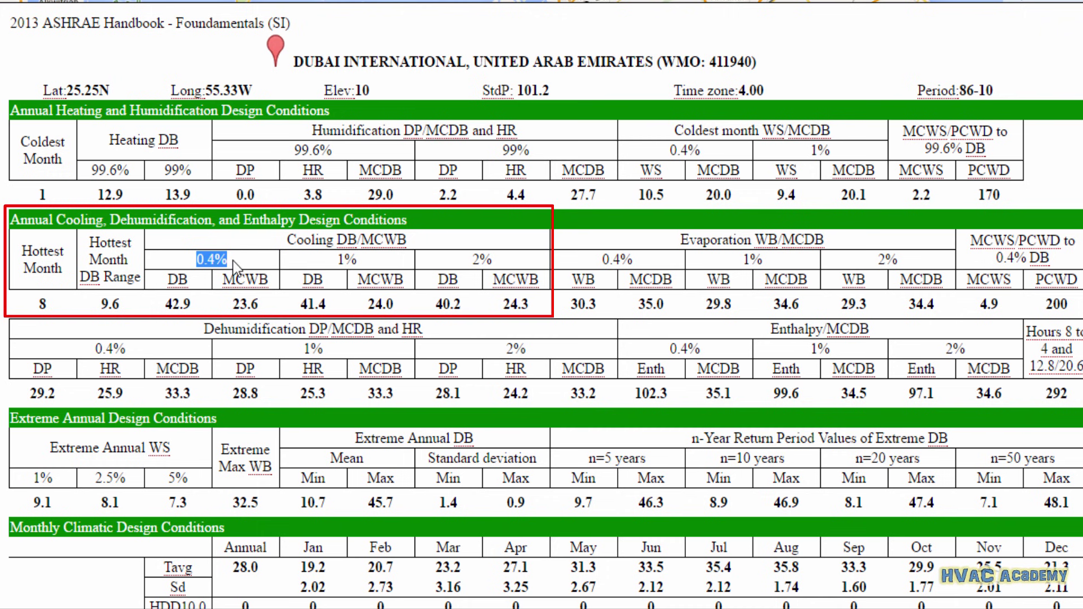
# Step: Read the 0.4% cooling dry bulb, its mean coincident wet bulb and the hottest month's dry bulb range
pyautogui.click(205, 297)
pyautogui.moveTo(168, 309); pyautogui.dragTo(195, 309)
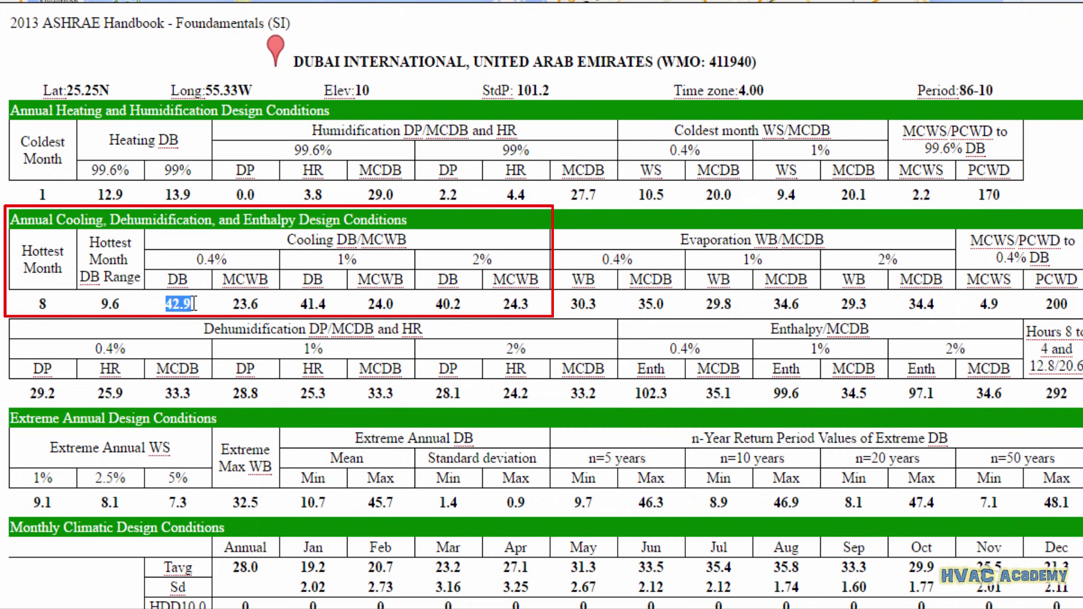
pyautogui.click(194, 309)
pyautogui.moveTo(232, 304); pyautogui.dragTo(260, 303)
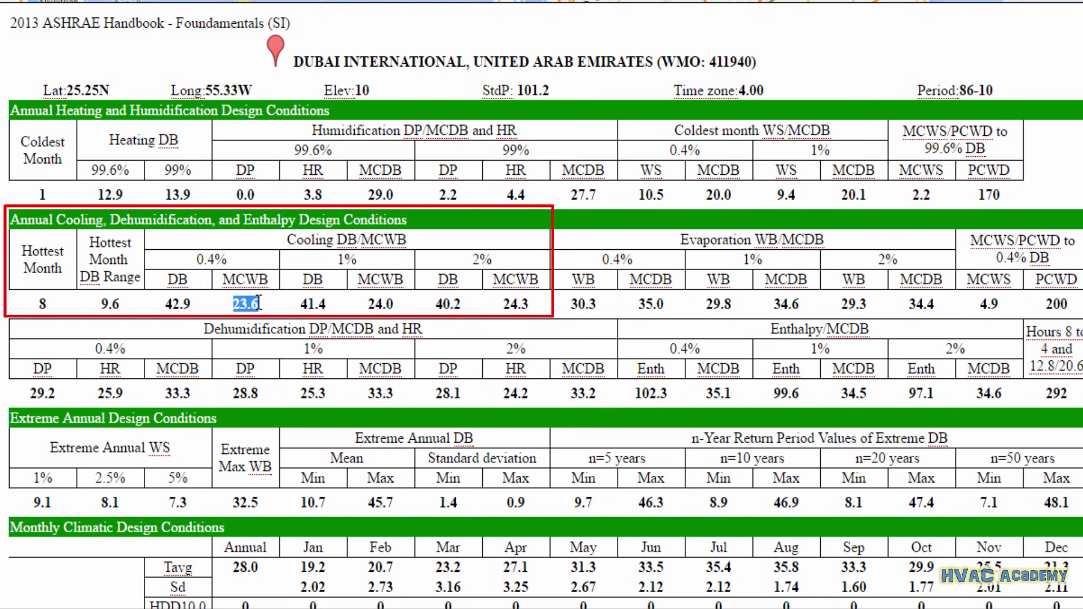
pyautogui.click(263, 309)
pyautogui.moveTo(250, 289)
pyautogui.moveTo(91, 242); pyautogui.dragTo(127, 262)
pyautogui.click(106, 247)
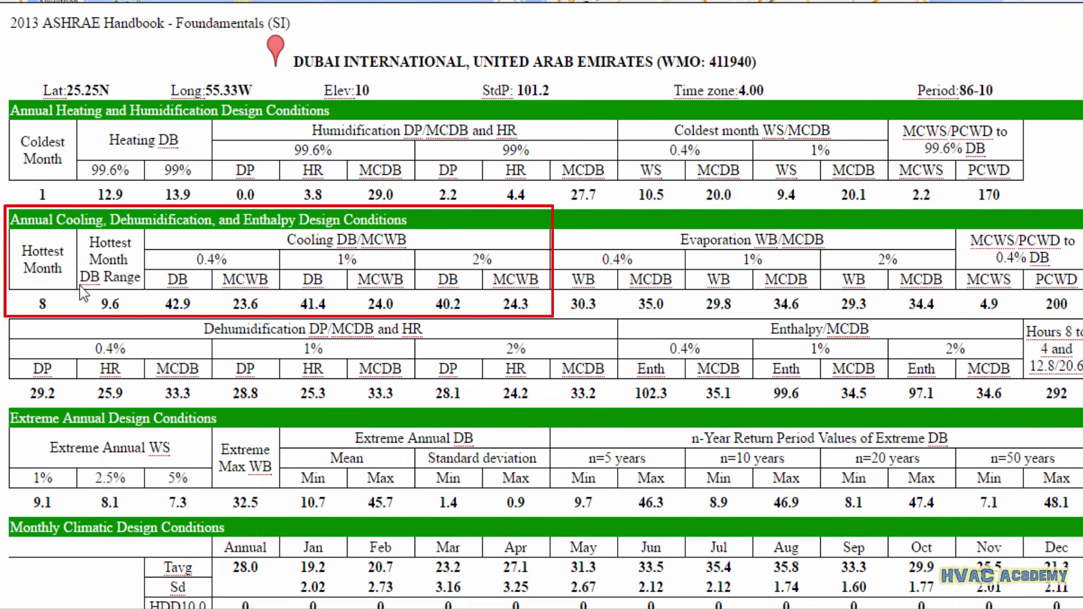
pyautogui.moveTo(102, 304); pyautogui.dragTo(122, 304)
pyautogui.click(122, 304)
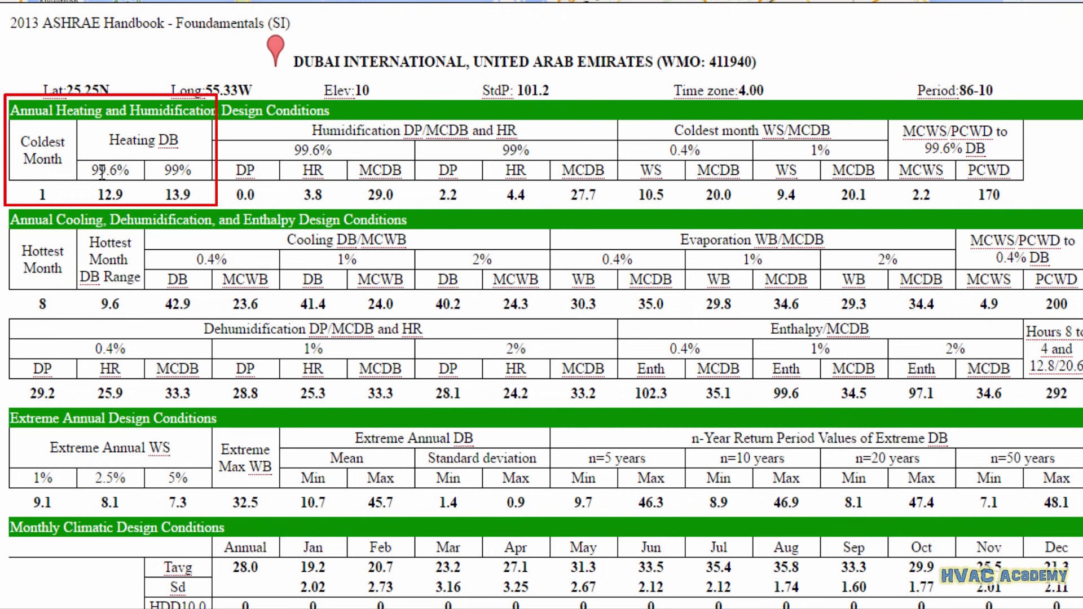
# Step: Examine the 99.6% and 99% heating dry bulb values in Dubai's annual heating design conditions
pyautogui.moveTo(91, 170); pyautogui.dragTo(137, 181)
pyautogui.click(137, 181)
pyautogui.moveTo(90, 170); pyautogui.dragTo(126, 171)
pyautogui.click(125, 171)
pyautogui.doubleClick(182, 196)
pyautogui.click(200, 201)
pyautogui.doubleClick(172, 166)
pyautogui.moveTo(182, 165); pyautogui.dragTo(198, 175)
pyautogui.moveTo(102, 195); pyautogui.dragTo(123, 196)
pyautogui.click(123, 197)
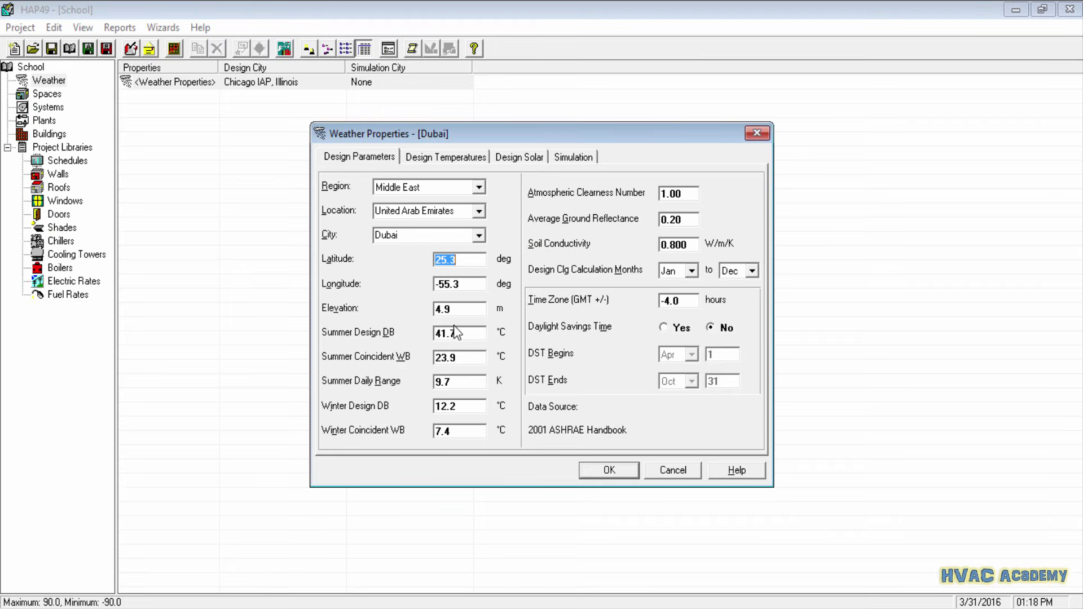
# Step: In HAP's weather properties, set the summer design dry bulb to 42.9 °C and the coincident wet bulb to 23.6 °C
pyautogui.doubleClick(463, 333)
pyautogui.write('42.9')
pyautogui.press('Tab')
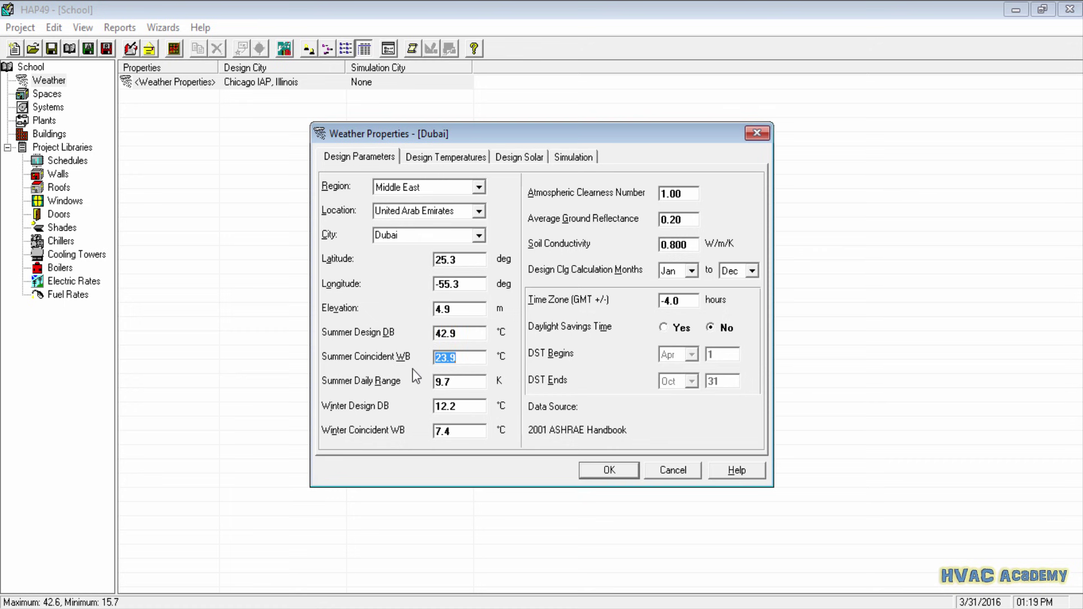
pyautogui.click(468, 359)
pyautogui.press('BackSpace')
pyautogui.write('6')
# Step: Set the summer daily range to 9.6 K and the winter design dry bulb to 12.7 °C
pyautogui.doubleClick(464, 383)
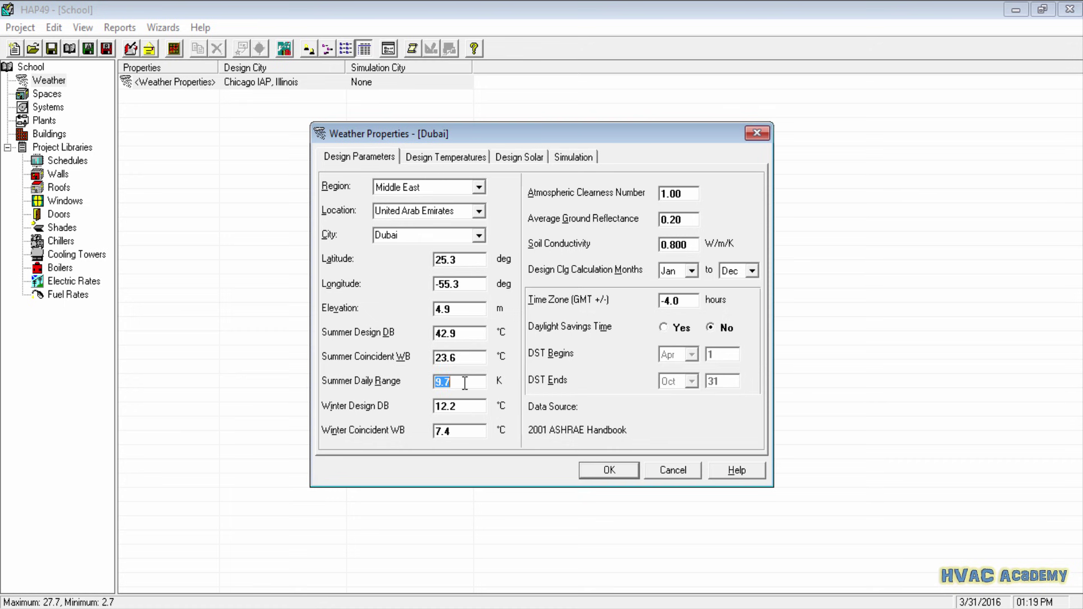
pyautogui.write('9.6')
pyautogui.press('Tab')
pyautogui.write('12.7')
pyautogui.click(455, 430)
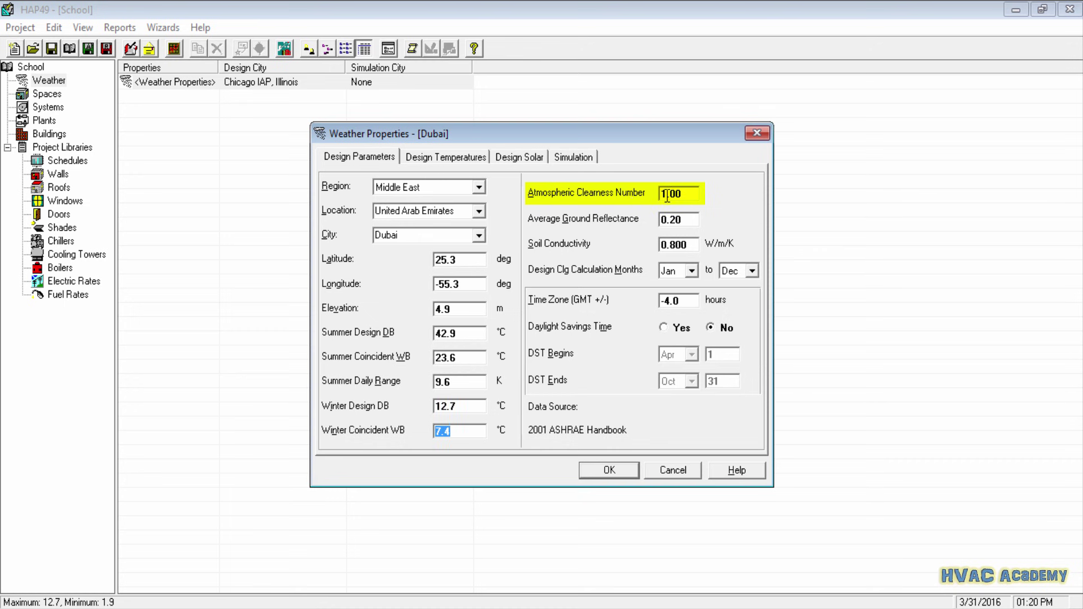
# Step: Try atmospheric clearness numbers of 0.85 and 1.15, then restore the value to 1.0
pyautogui.doubleClick(685, 194)
pyautogui.click(685, 194)
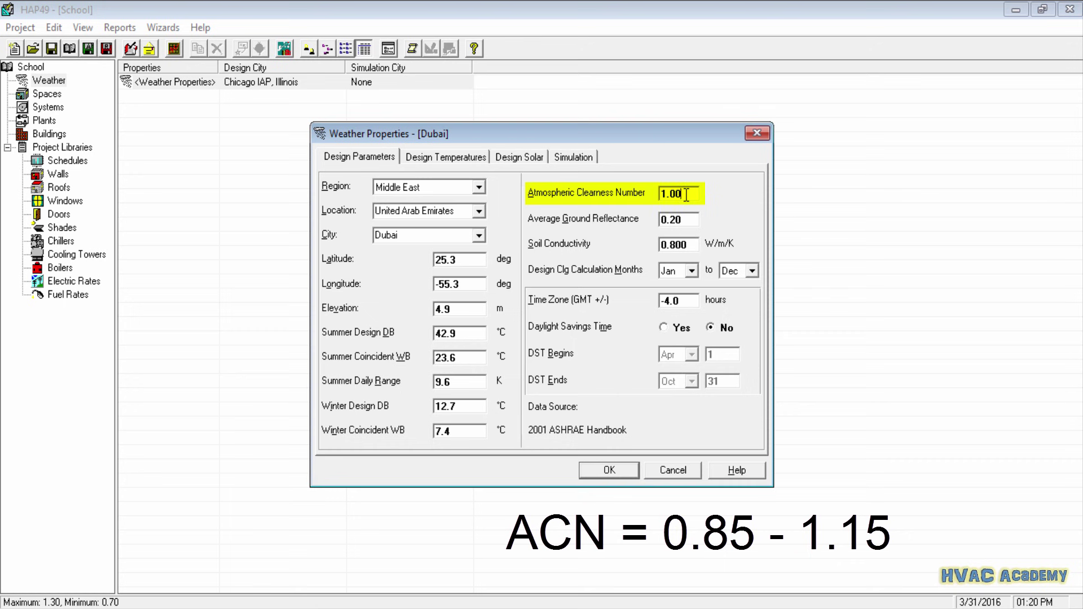
pyautogui.moveTo(687, 195); pyautogui.dragTo(661, 193)
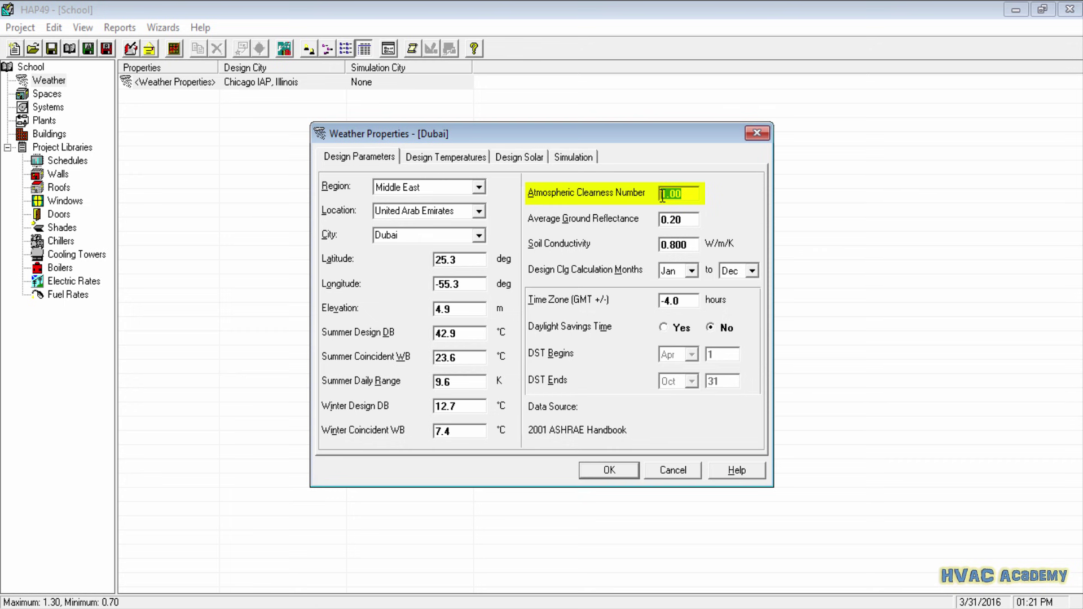
pyautogui.click(693, 195)
pyautogui.moveTo(683, 193); pyautogui.dragTo(653, 191)
pyautogui.write('0.85')
pyautogui.moveTo(686, 196); pyautogui.dragTo(659, 195)
pyautogui.write('1.15')
pyautogui.press('BackSpace')
pyautogui.press('BackSpace')
pyautogui.write('0')
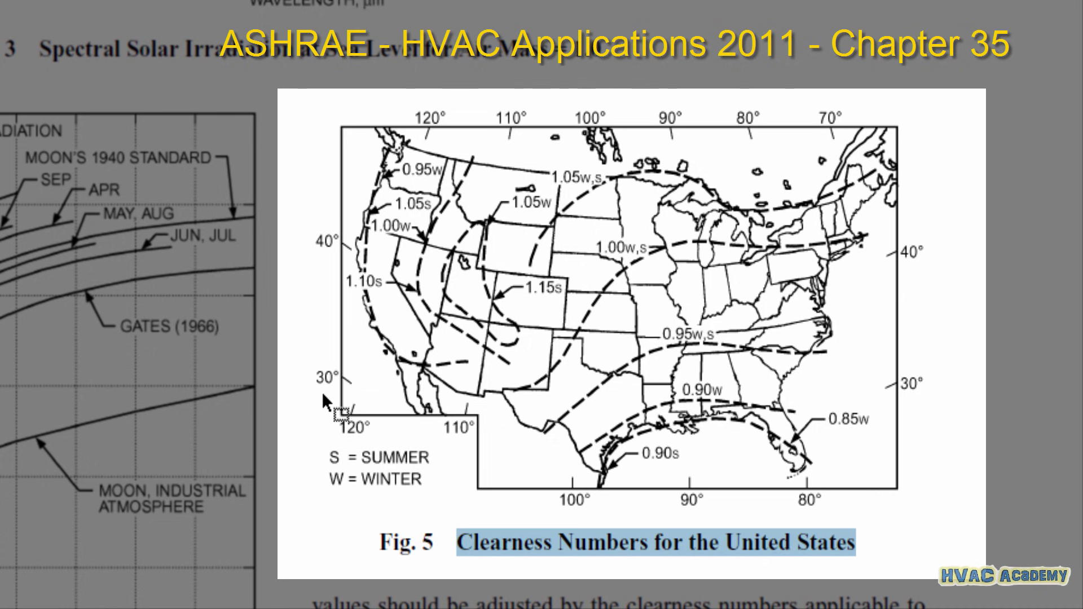
# Step: Examine the map of clearness numbers for the United States in ASHRAE HVAC Applications 2011, Chapter 35
pyautogui.click(472, 543)
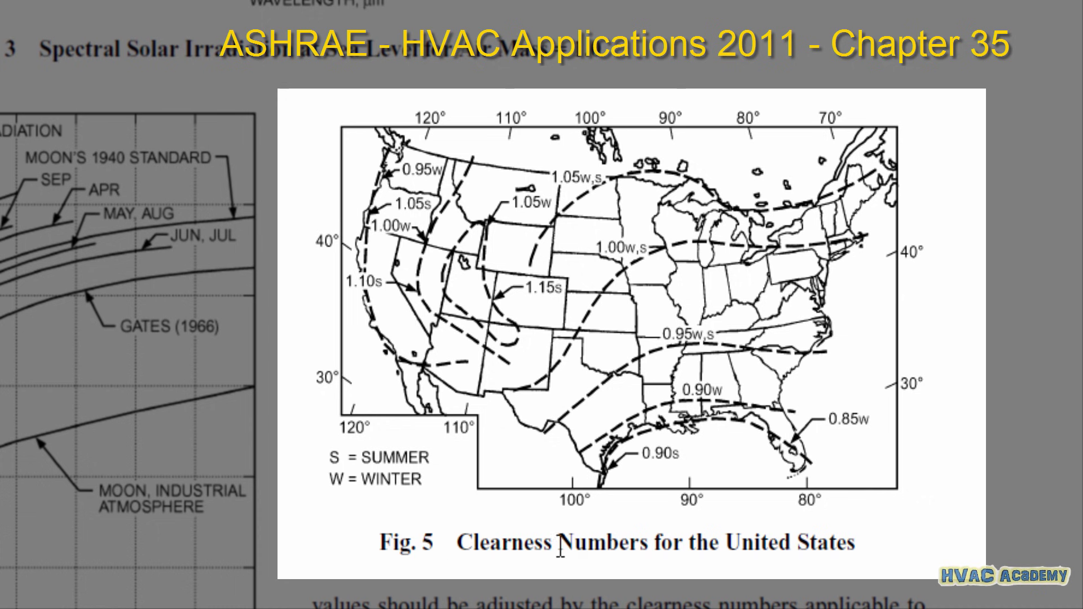
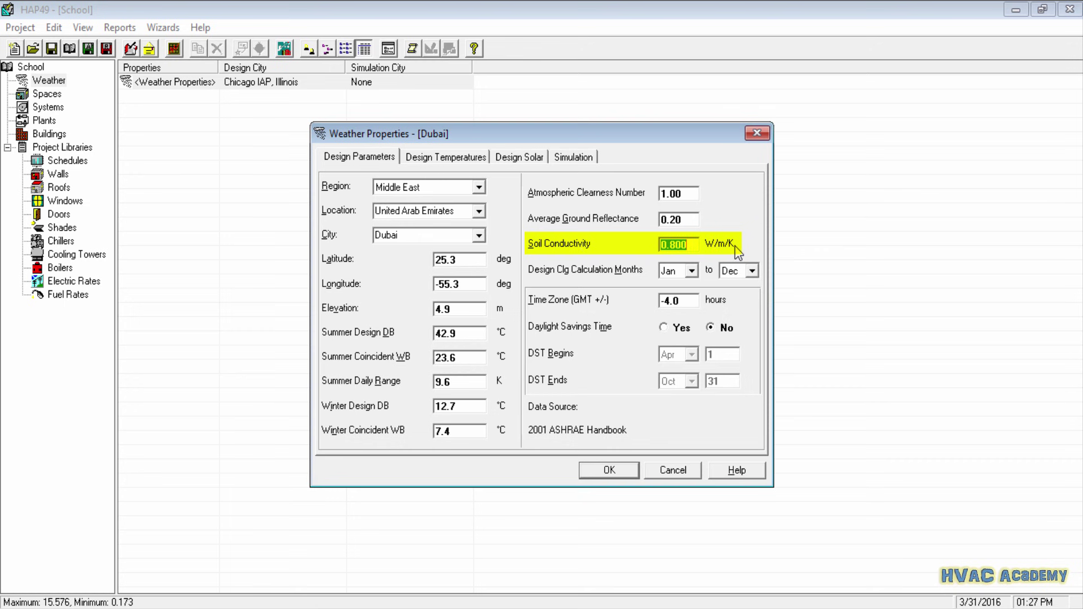
# Step: Check the soil conductivity setting against the soil types and the low and high design values for sands in ASHRAE Fundamentals 2013 Table 8
pyautogui.click(697, 243)
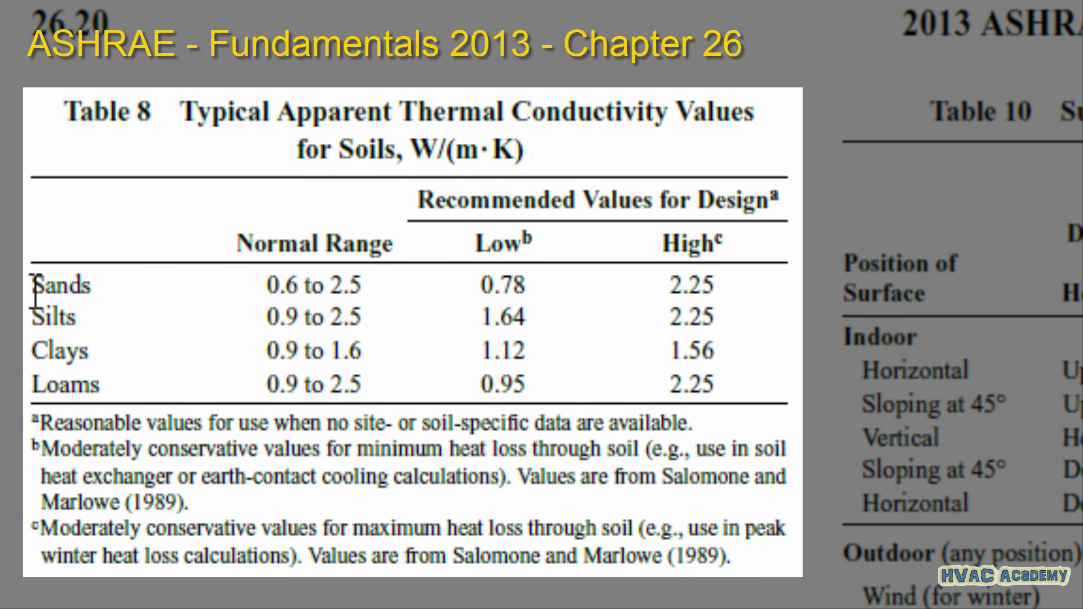
pyautogui.moveTo(32, 287); pyautogui.dragTo(92, 305)
pyautogui.moveTo(27, 319); pyautogui.dragTo(96, 314)
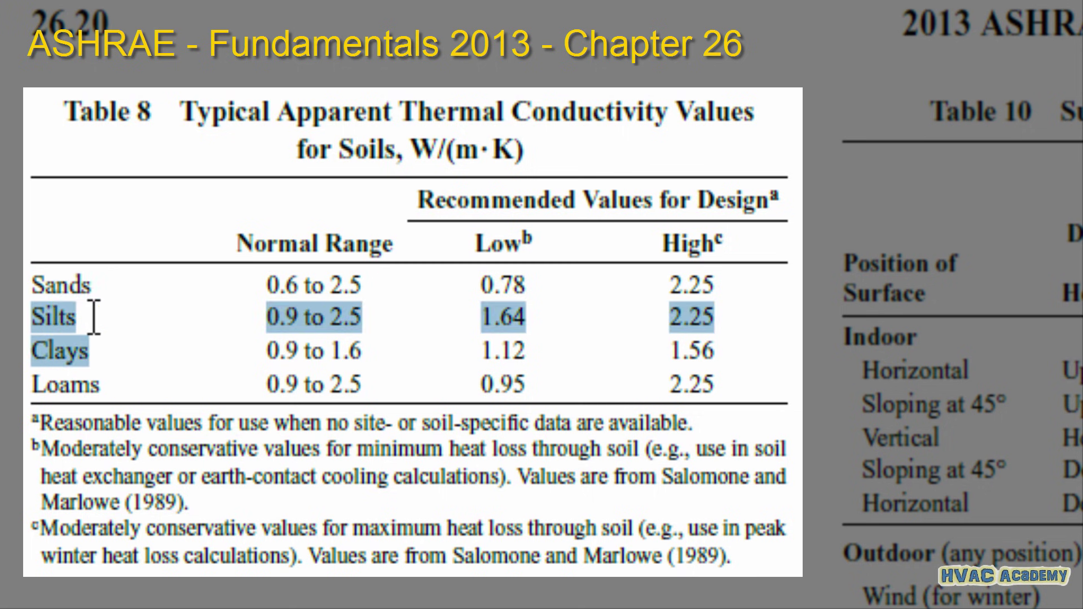
pyautogui.click(47, 352)
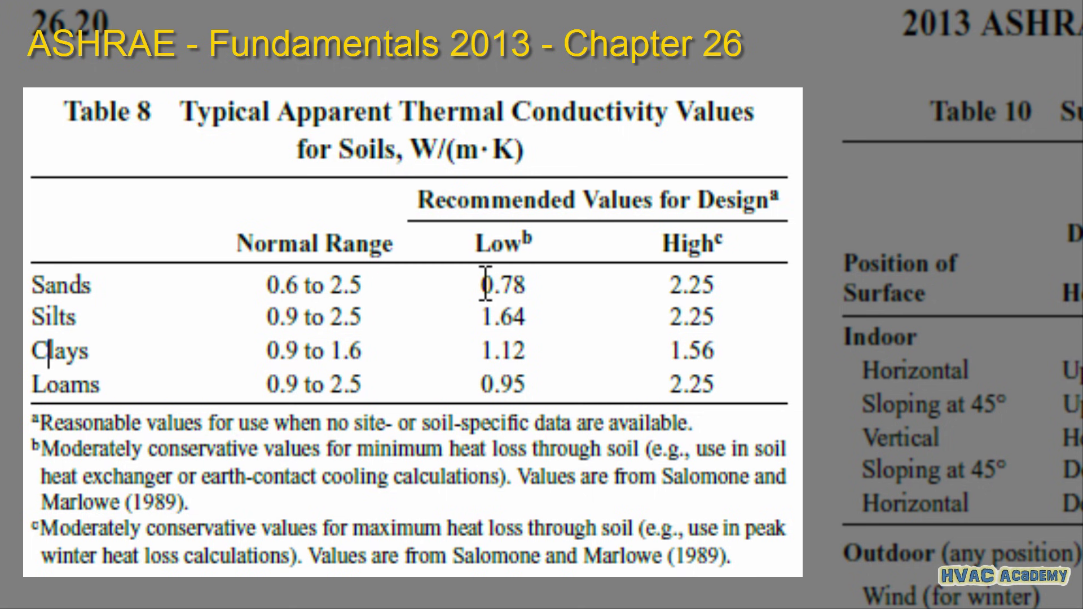
pyautogui.moveTo(484, 284); pyautogui.dragTo(521, 282)
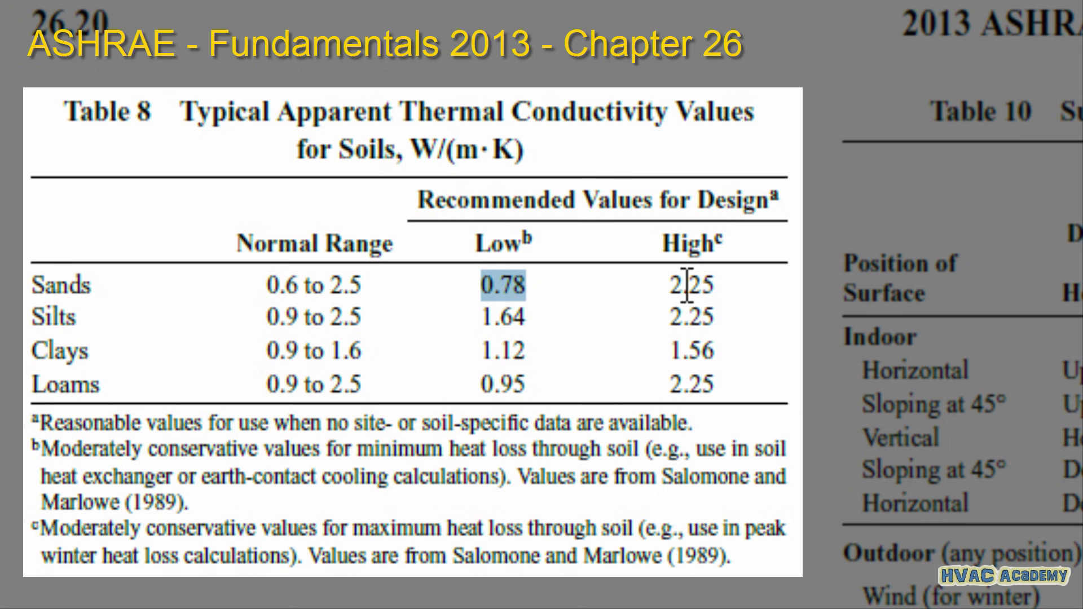
pyautogui.moveTo(671, 285); pyautogui.dragTo(735, 290)
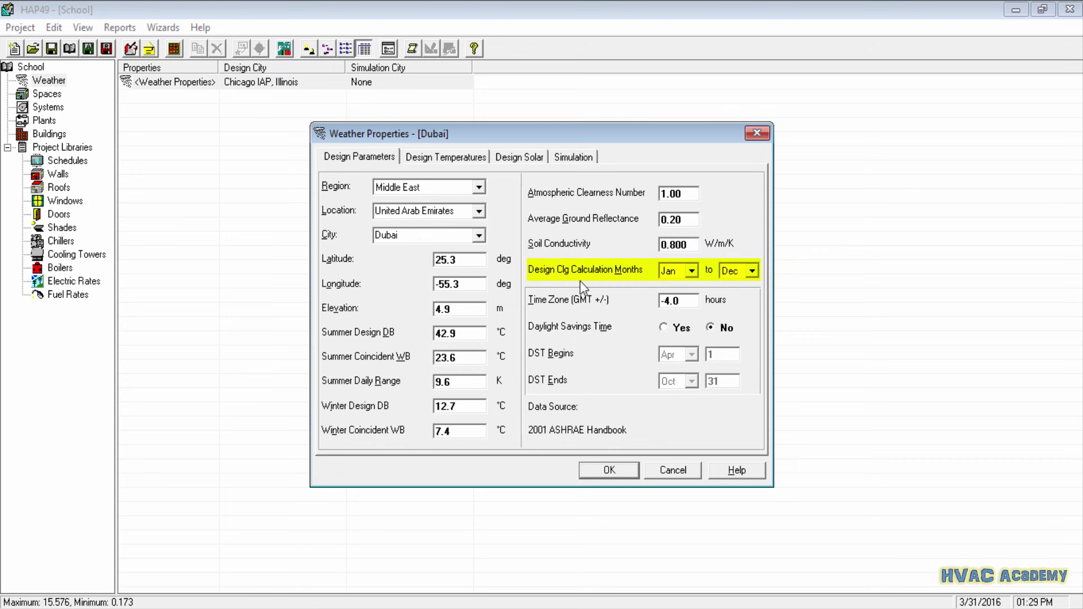
# Step: Review the available start and end months for the design cooling calculation period, keeping January to December
pyautogui.click(691, 271)
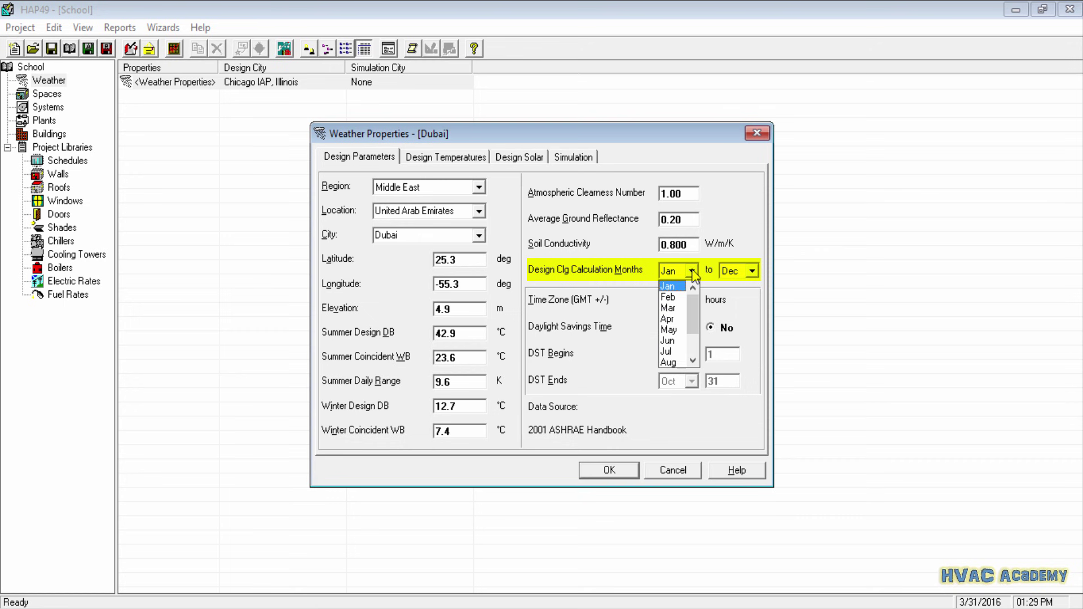
pyautogui.click(690, 274)
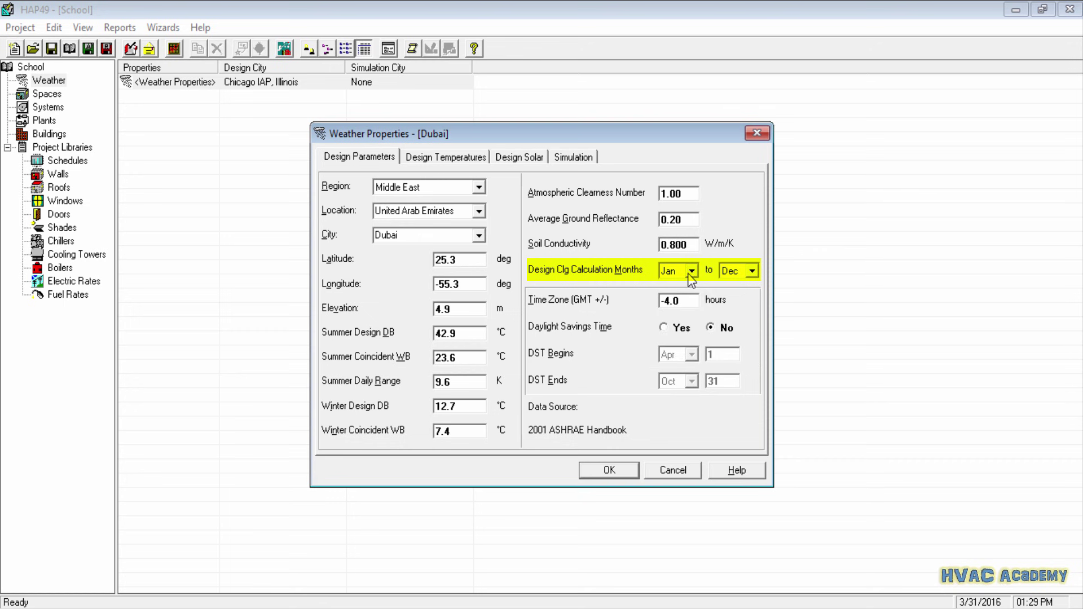
pyautogui.click(752, 272)
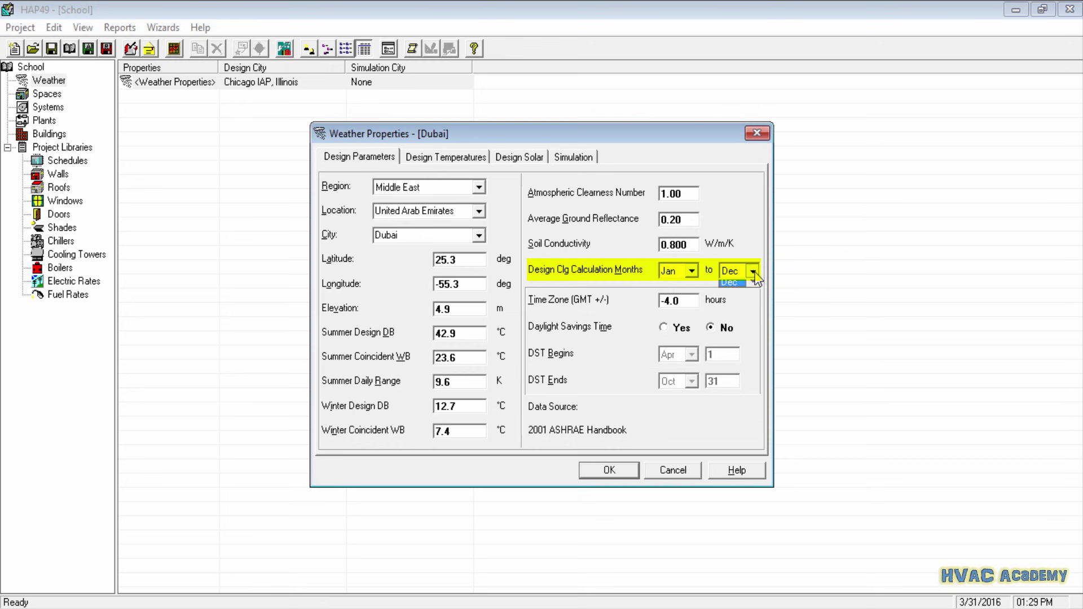
pyautogui.click(754, 274)
pyautogui.click(692, 272)
pyautogui.click(692, 271)
pyautogui.click(691, 271)
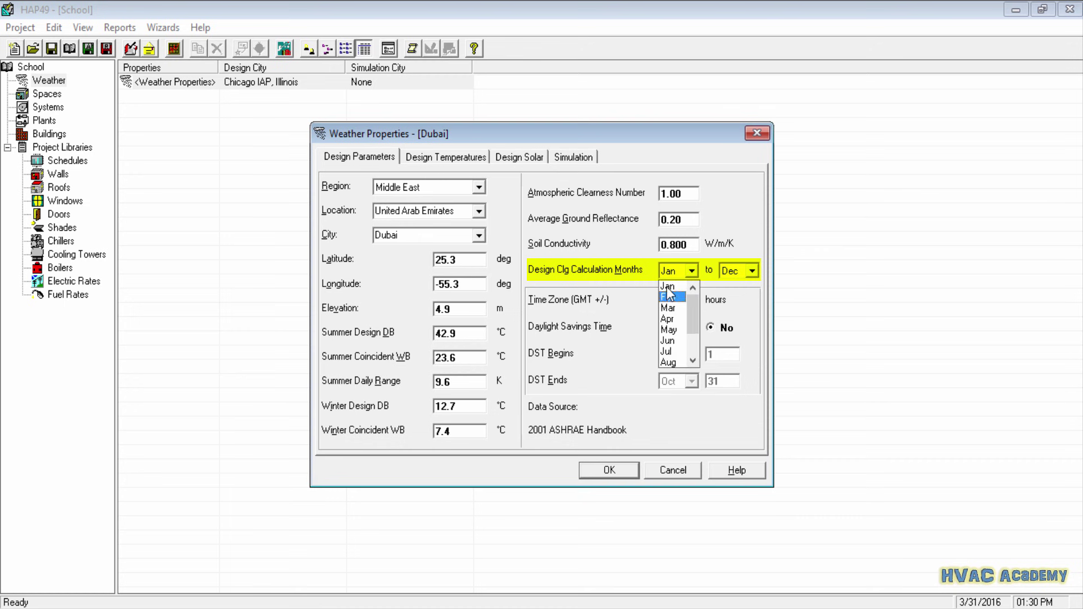
pyautogui.click(753, 273)
pyautogui.click(753, 273)
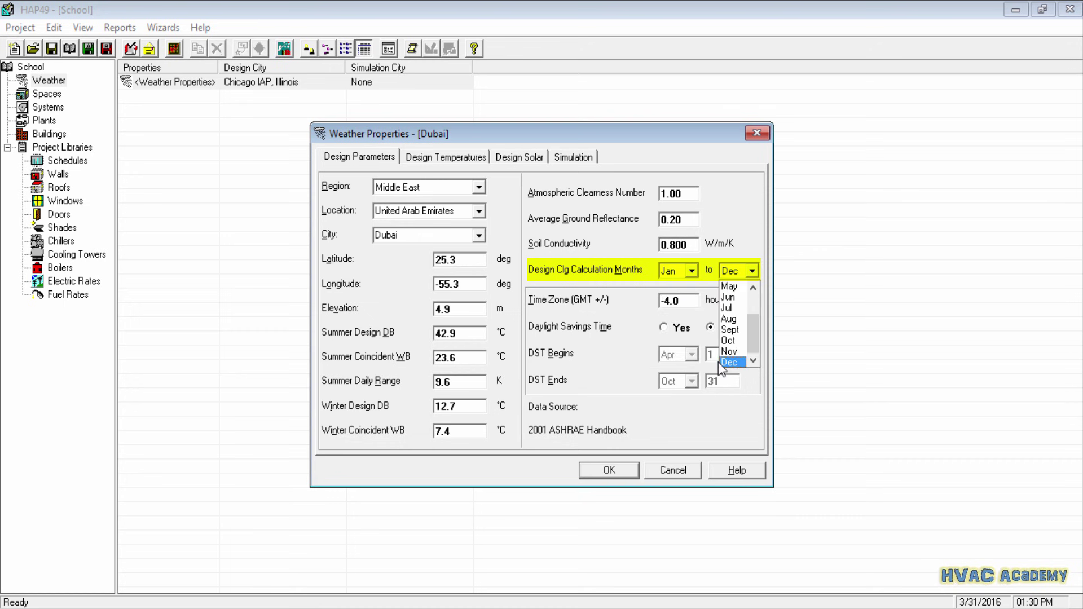
pyautogui.click(739, 364)
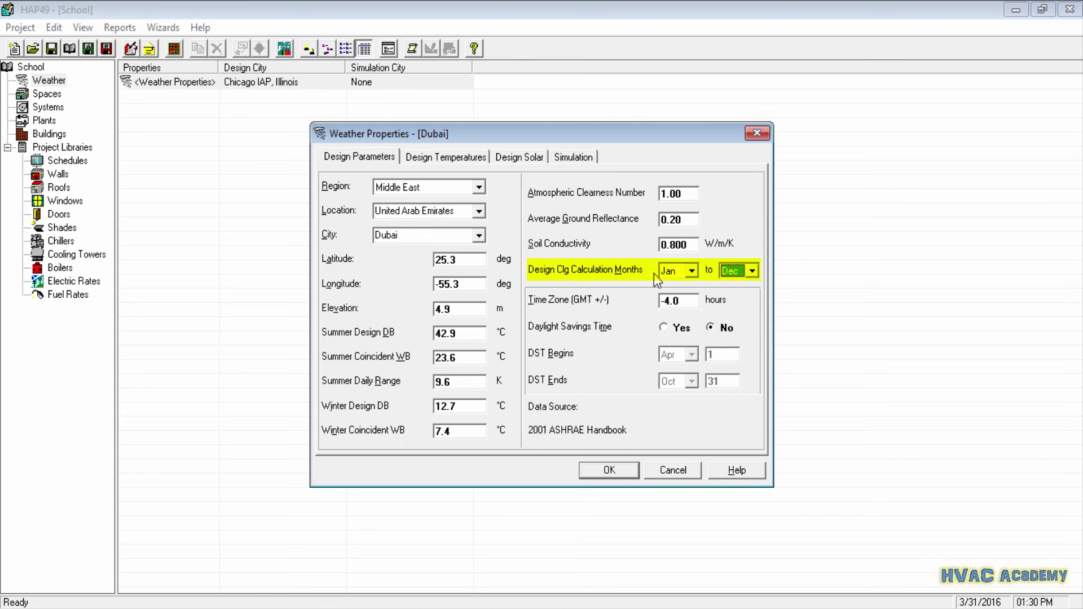
# Step: Try a design cooling calculation period of May to September
pyautogui.click(691, 271)
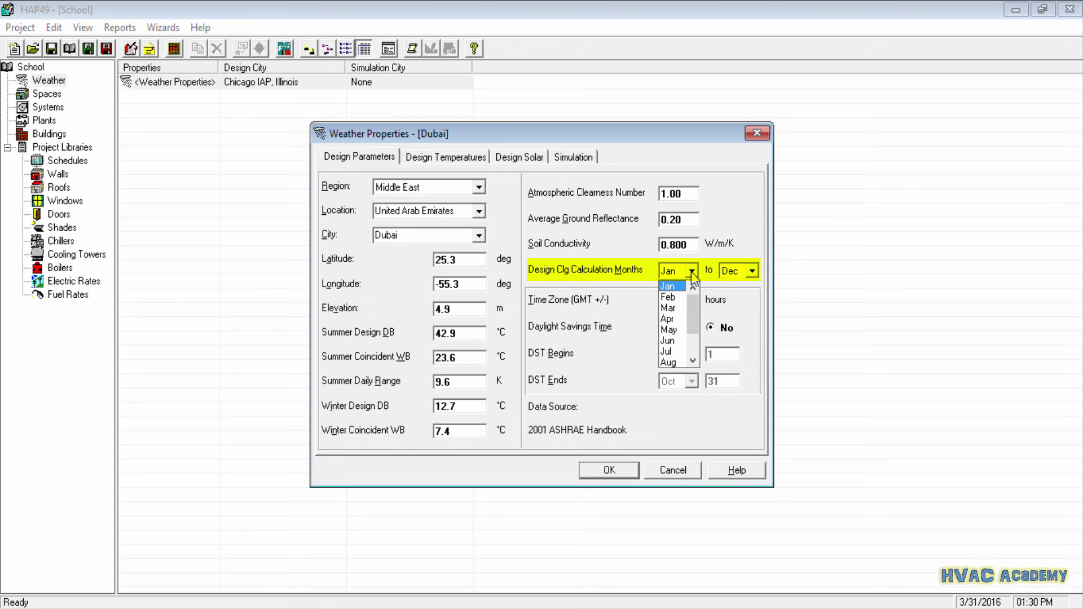
pyautogui.click(678, 328)
pyautogui.click(753, 272)
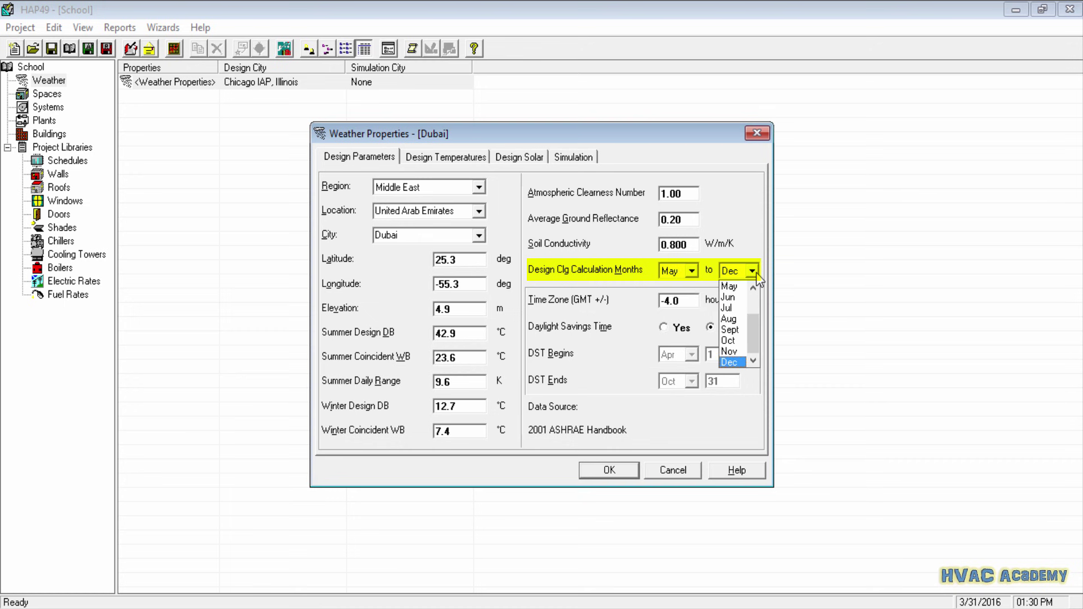
pyautogui.click(734, 330)
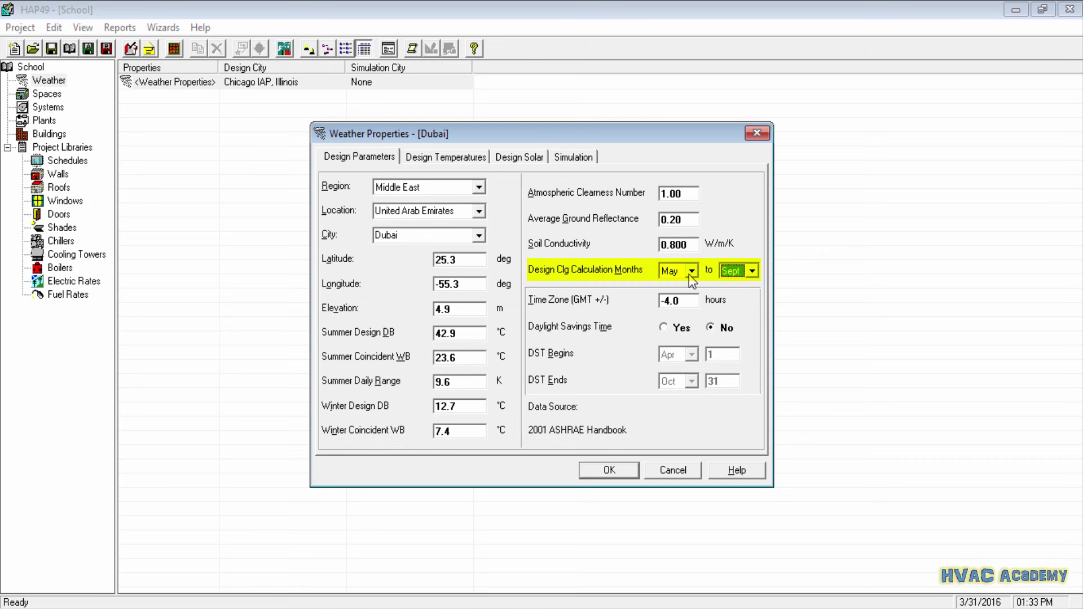
pyautogui.click(693, 274)
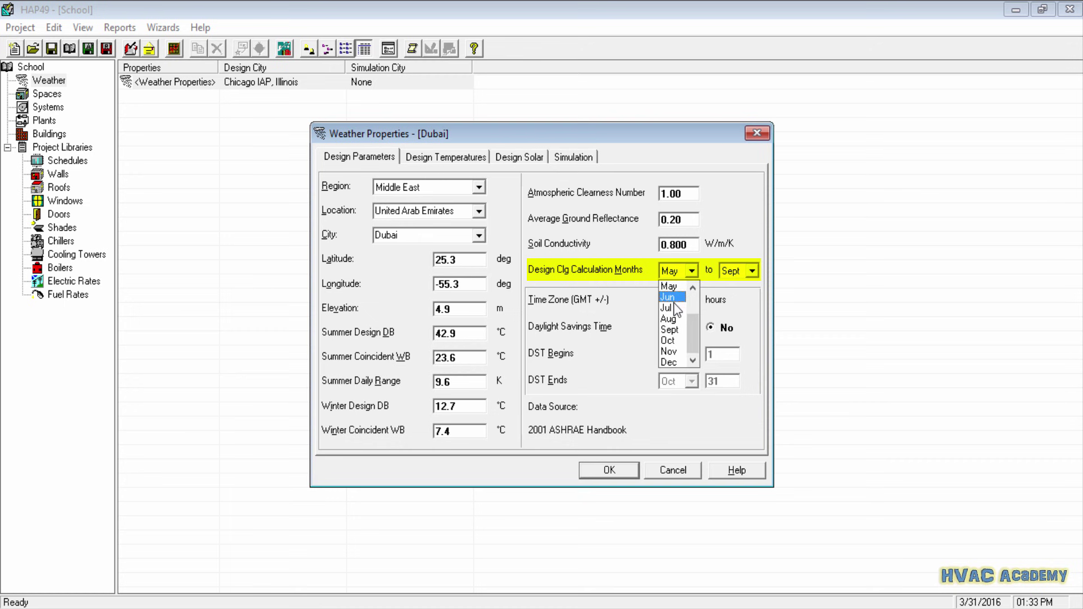
pyautogui.click(712, 276)
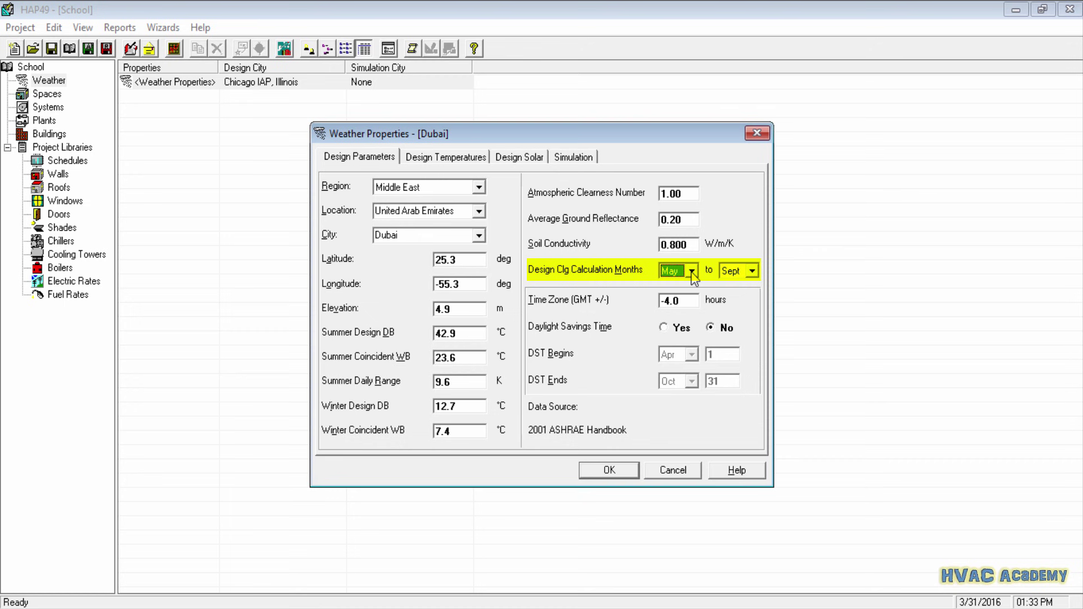
# Step: Restore the design cooling calculation months to January through December
pyautogui.click(692, 272)
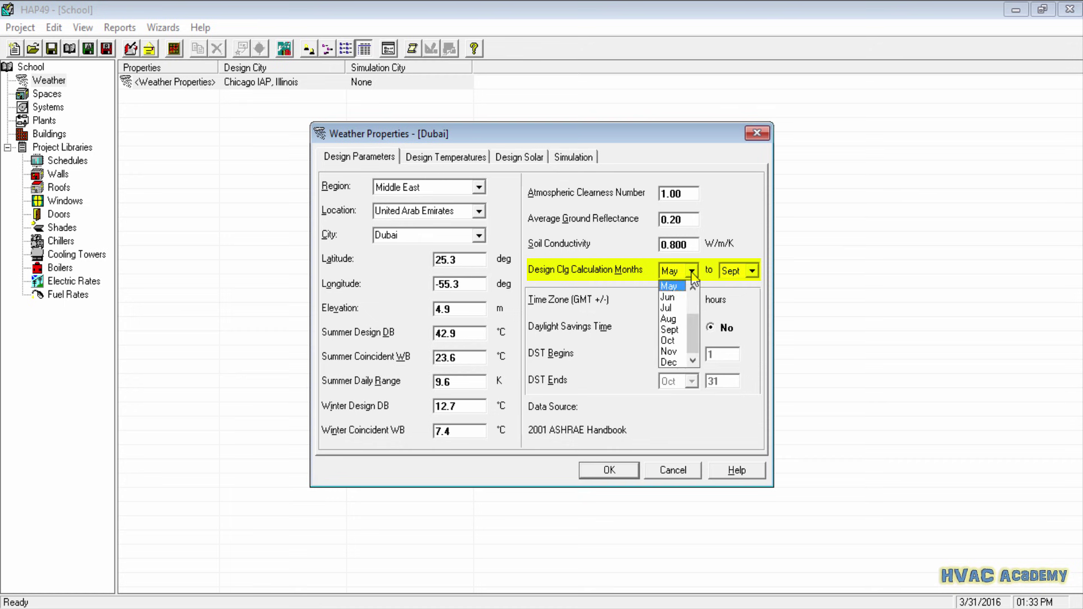
pyautogui.click(692, 287)
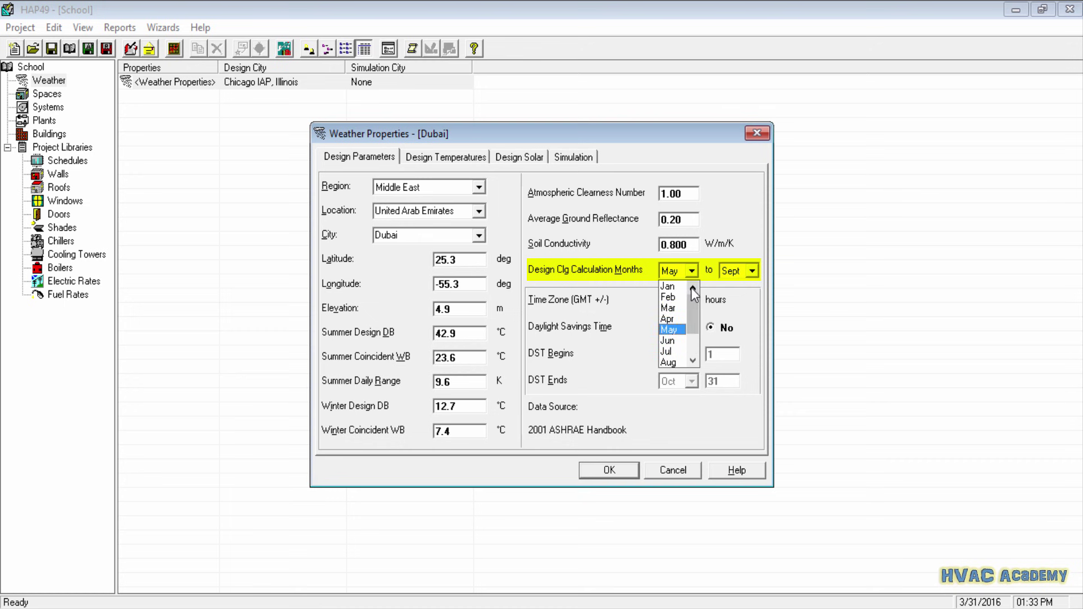
pyautogui.click(673, 287)
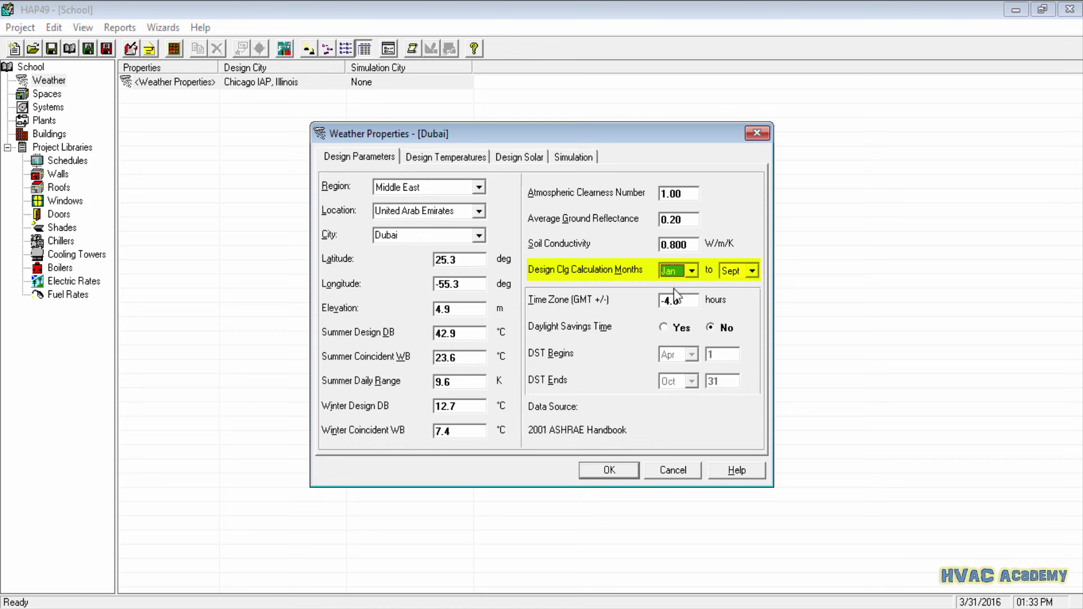
pyautogui.click(752, 271)
pyautogui.click(732, 369)
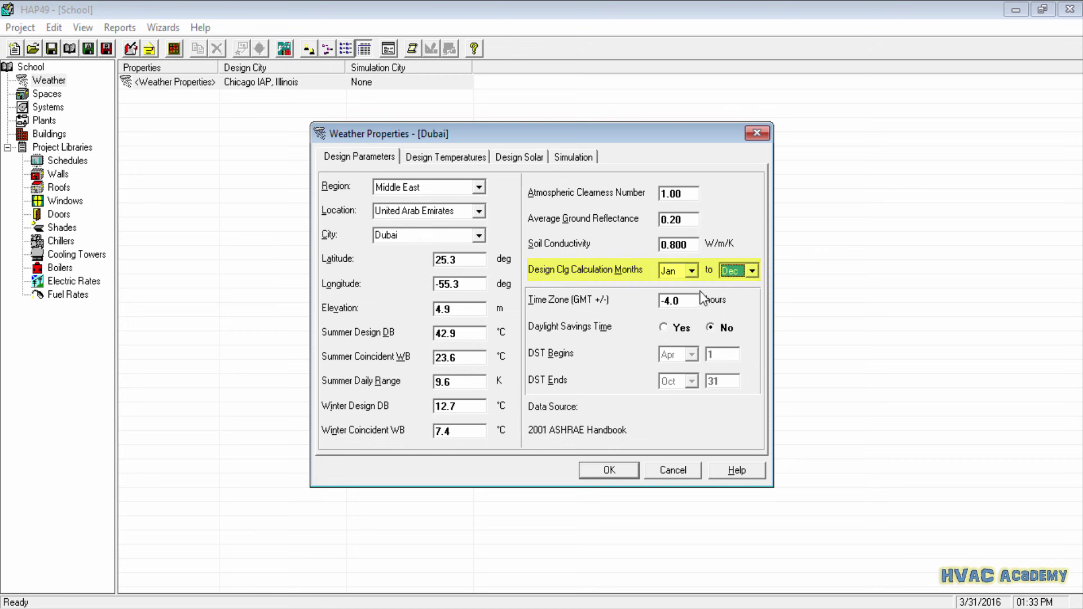
# Step: Set the time zone to -4.0 hours relative to GMT
pyautogui.press('Tab')
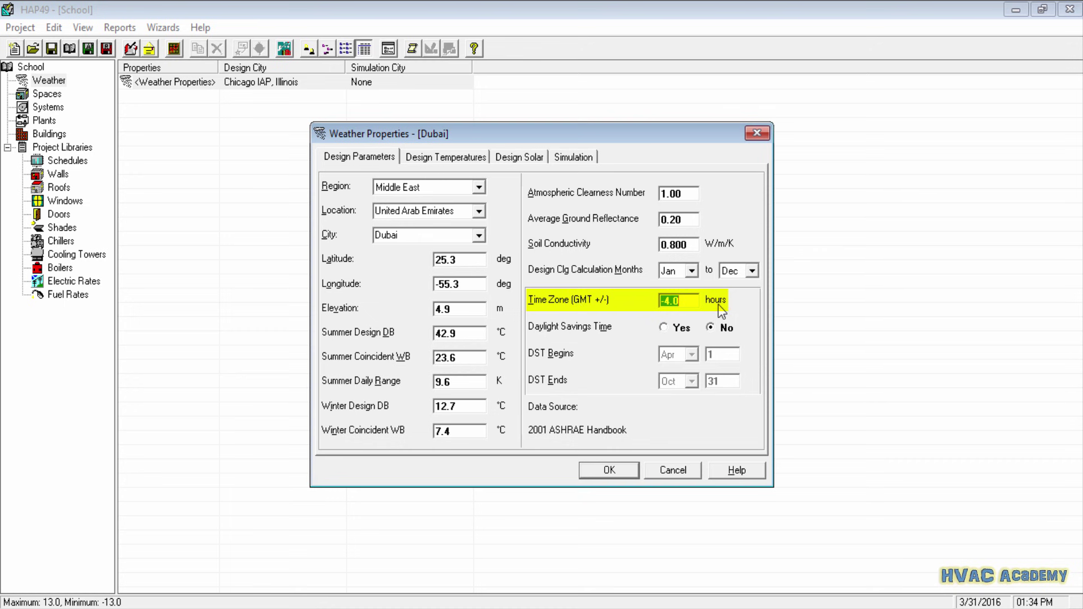
pyautogui.moveTo(667, 303); pyautogui.dragTo(660, 311)
pyautogui.click(683, 302)
pyautogui.doubleClick(691, 301)
pyautogui.write('-4.0')
pyautogui.doubleClick(666, 303)
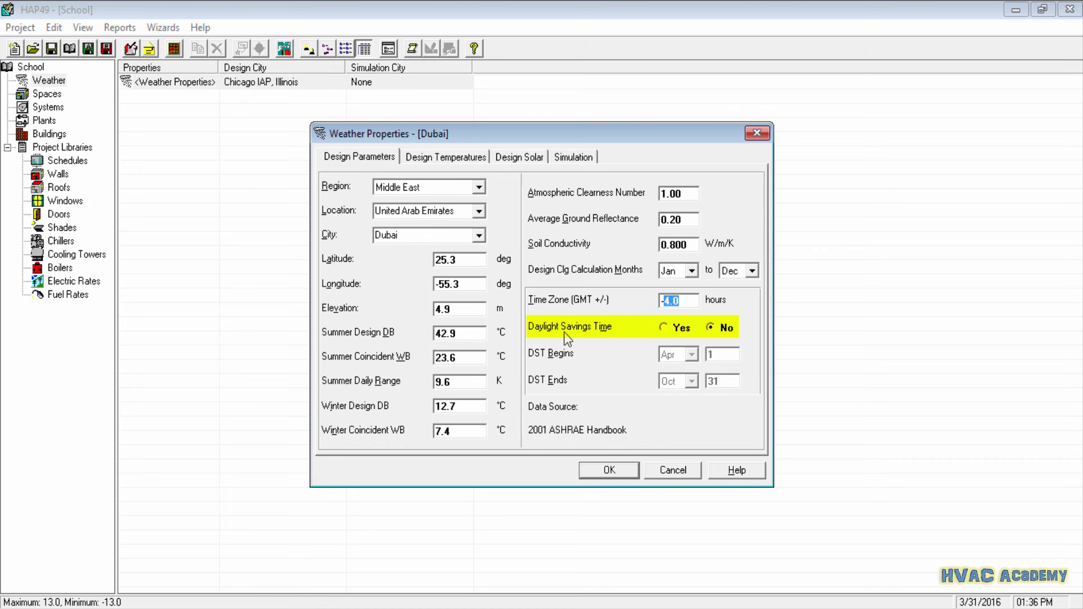
# Step: Try enabling daylight savings time, then set it back to No
pyautogui.click(665, 328)
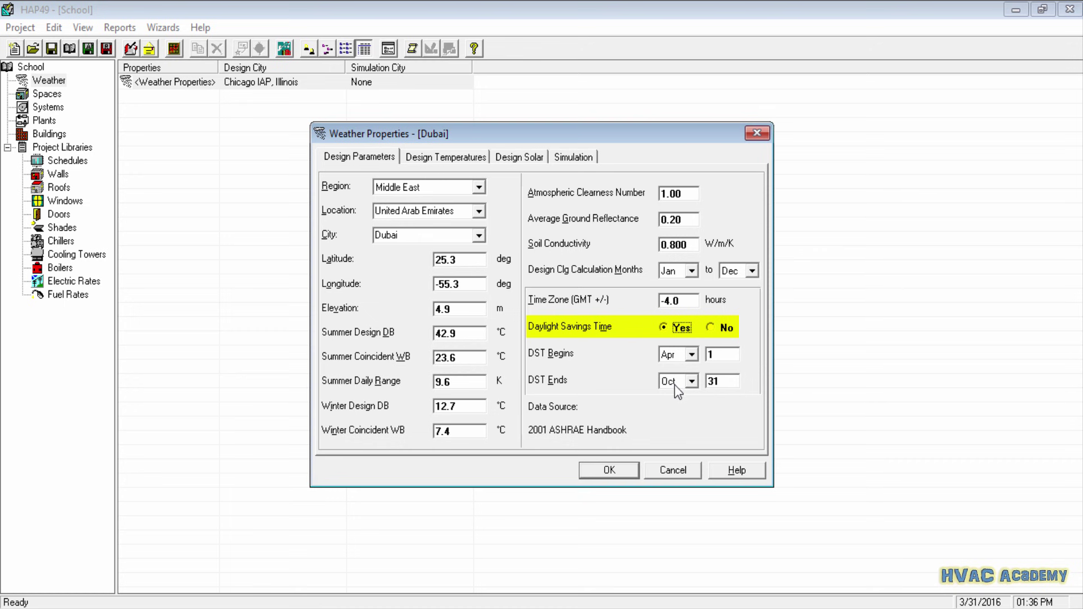
pyautogui.click(711, 329)
pyautogui.press('Tab')
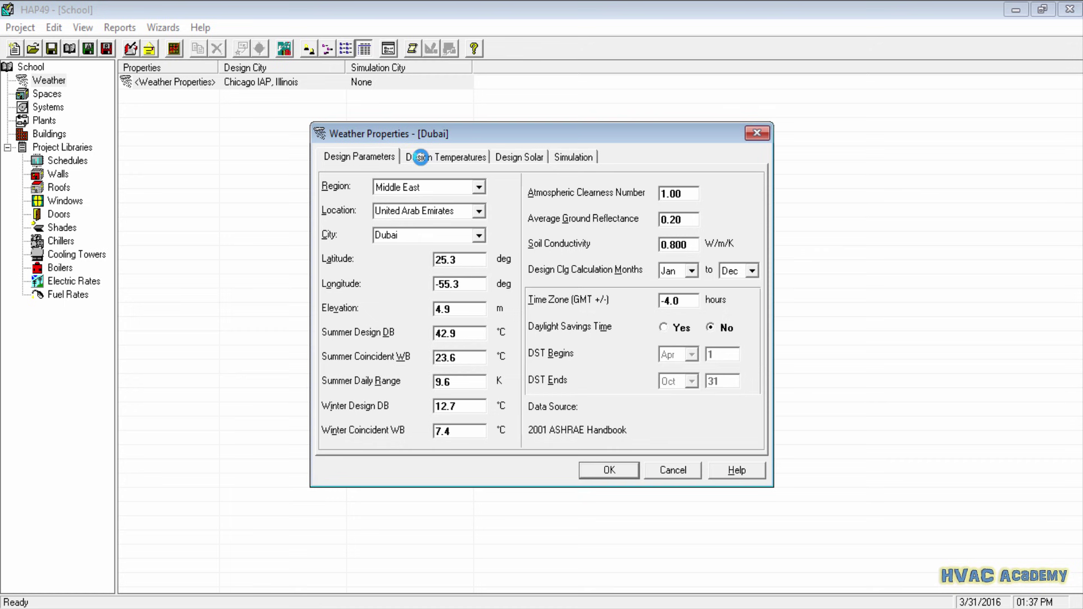
# Step: Open the design temperatures and check August's maximum and minimum dry-bulb and wet-bulb values
pyautogui.click(424, 160)
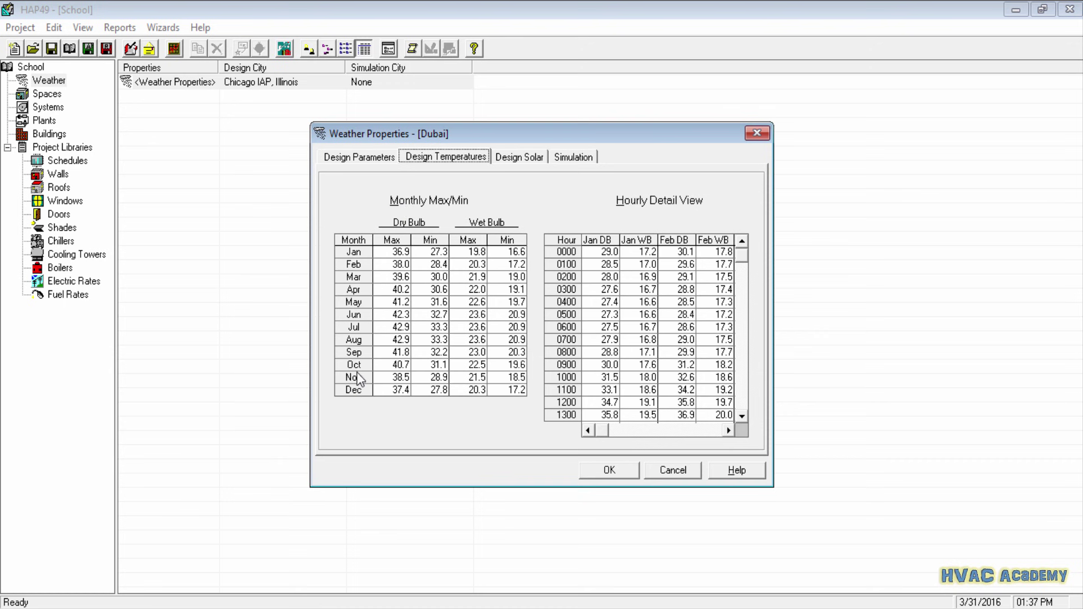
pyautogui.click(389, 339)
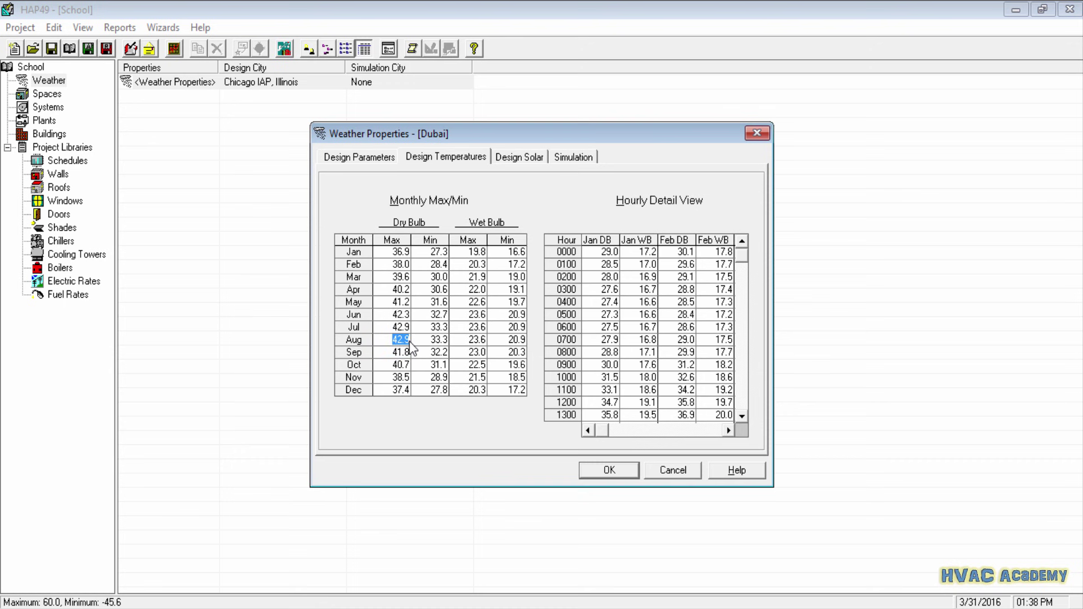
pyautogui.click(440, 339)
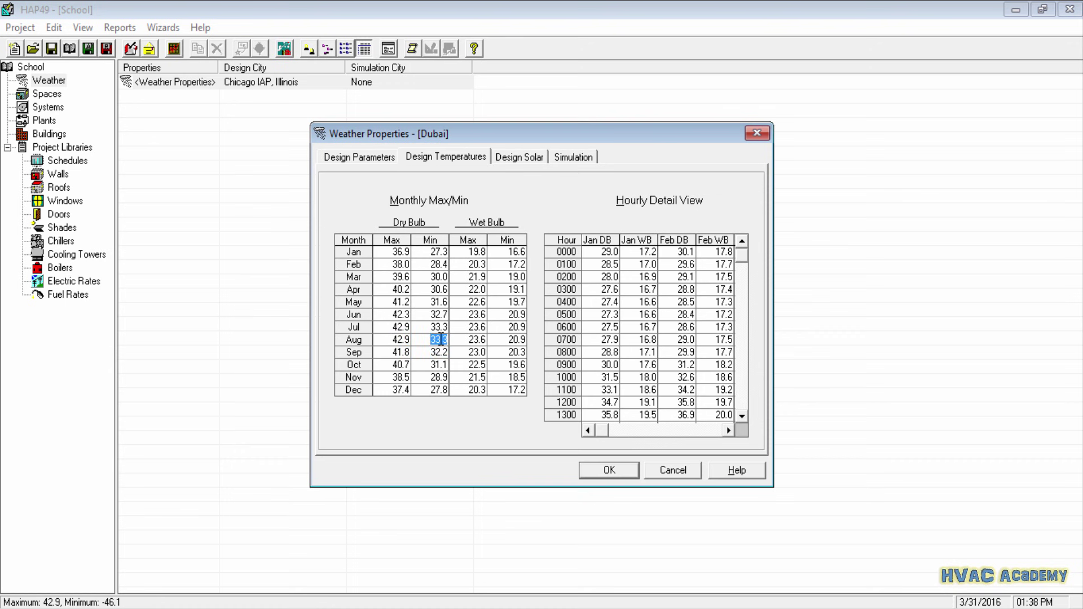
pyautogui.click(477, 340)
pyautogui.click(516, 340)
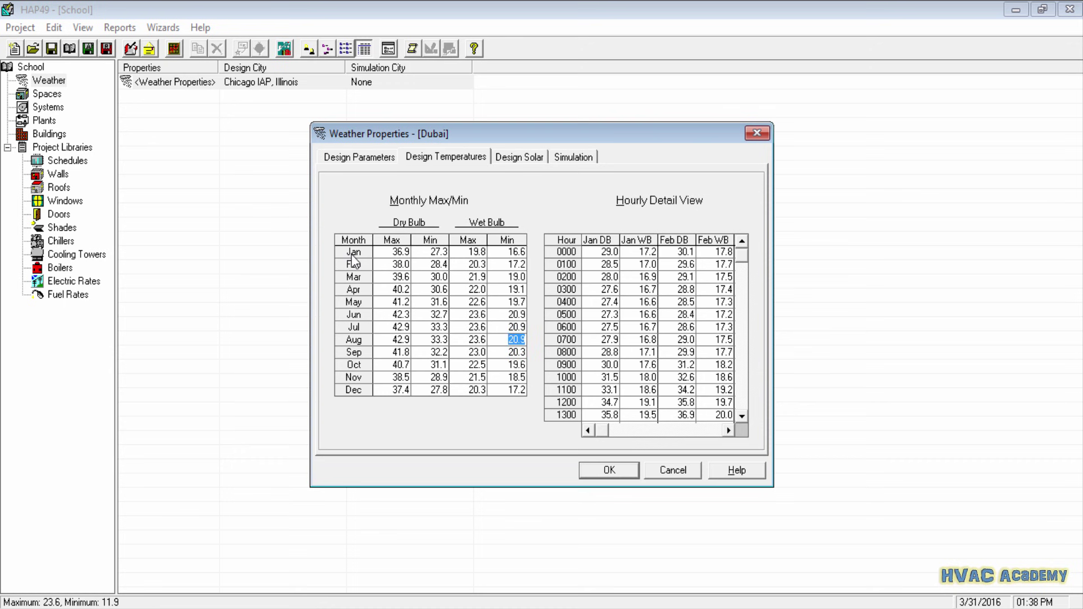
# Step: Examine January's maximum dry-bulb temperature in the monthly max/min table without changing it
pyautogui.click(398, 253)
pyautogui.click(398, 252)
pyautogui.moveTo(394, 252); pyautogui.dragTo(421, 255)
pyautogui.press('Right')
pyautogui.doubleClick(402, 253)
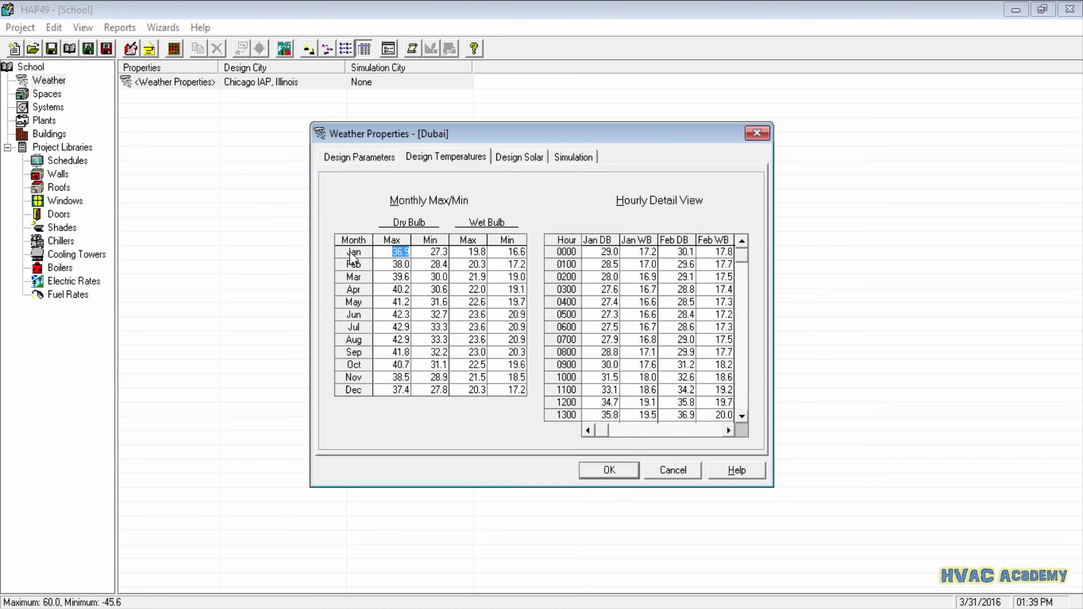
pyautogui.click(393, 253)
pyautogui.moveTo(394, 253); pyautogui.dragTo(418, 254)
pyautogui.press('Down')
pyautogui.press('Up')
pyautogui.click(393, 251)
# Step: Inspect the hourly dry-bulb and wet-bulb temperatures for January and April, including April's values at hour 0000
pyautogui.click(598, 238)
pyautogui.click(636, 240)
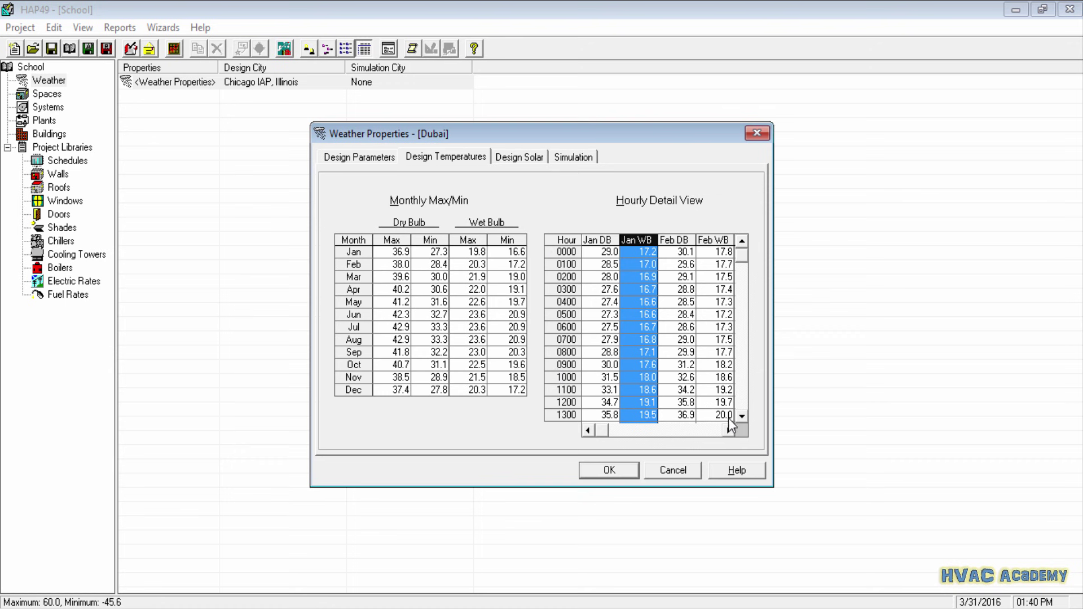
pyautogui.click(728, 431)
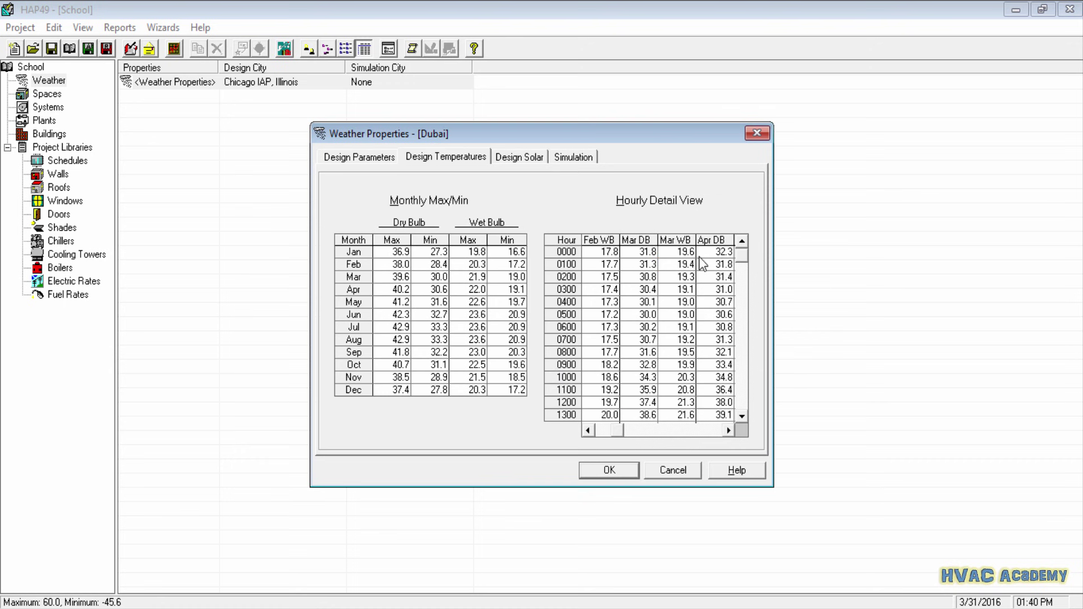
pyautogui.click(701, 240)
pyautogui.click(729, 431)
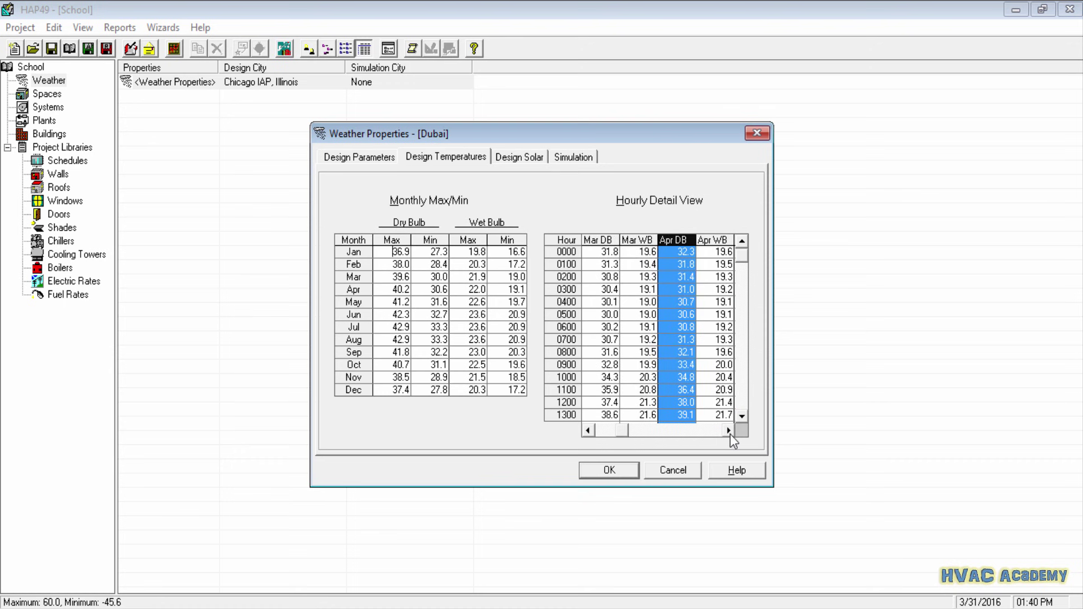
pyautogui.click(666, 252)
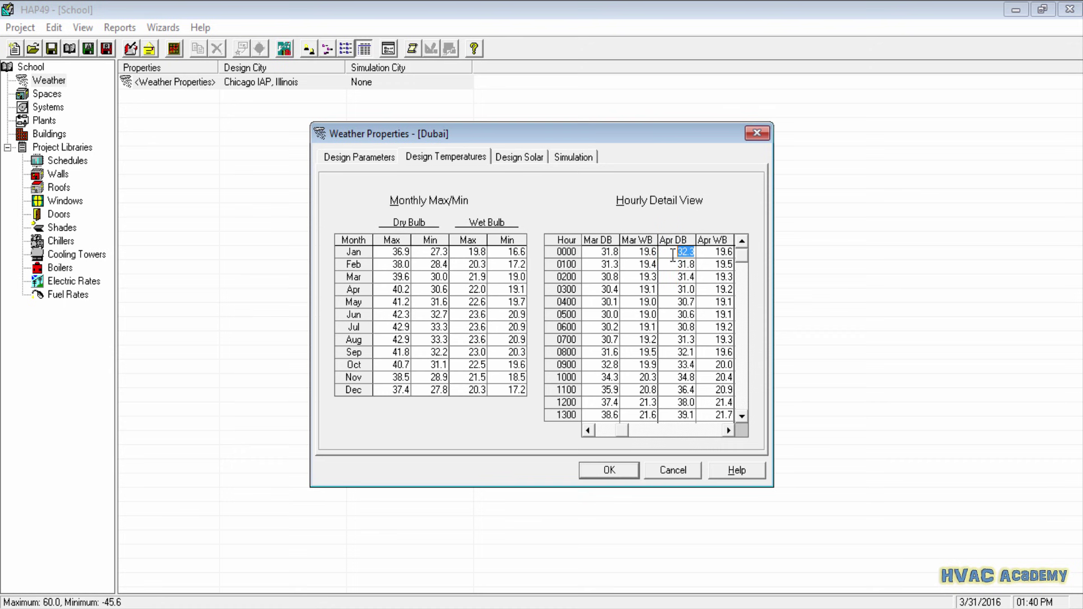
pyautogui.moveTo(671, 254); pyautogui.dragTo(693, 255)
pyautogui.click(716, 257)
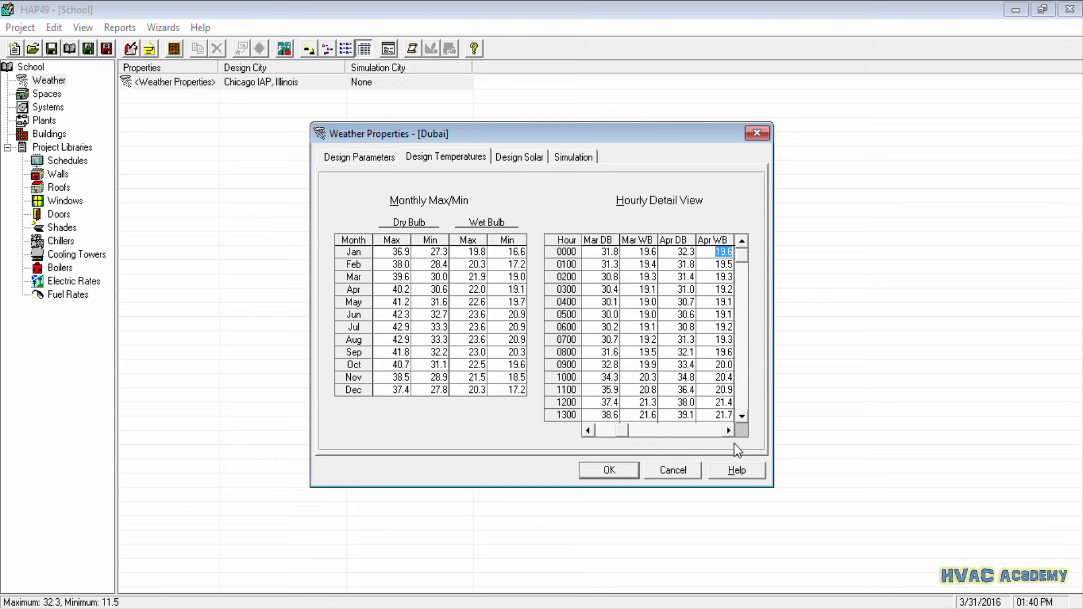
# Step: Check April's dry-bulb and wet-bulb temperatures at hour 1400 in the hourly detail view
pyautogui.click(742, 416)
pyautogui.click(742, 416)
pyautogui.click(742, 416)
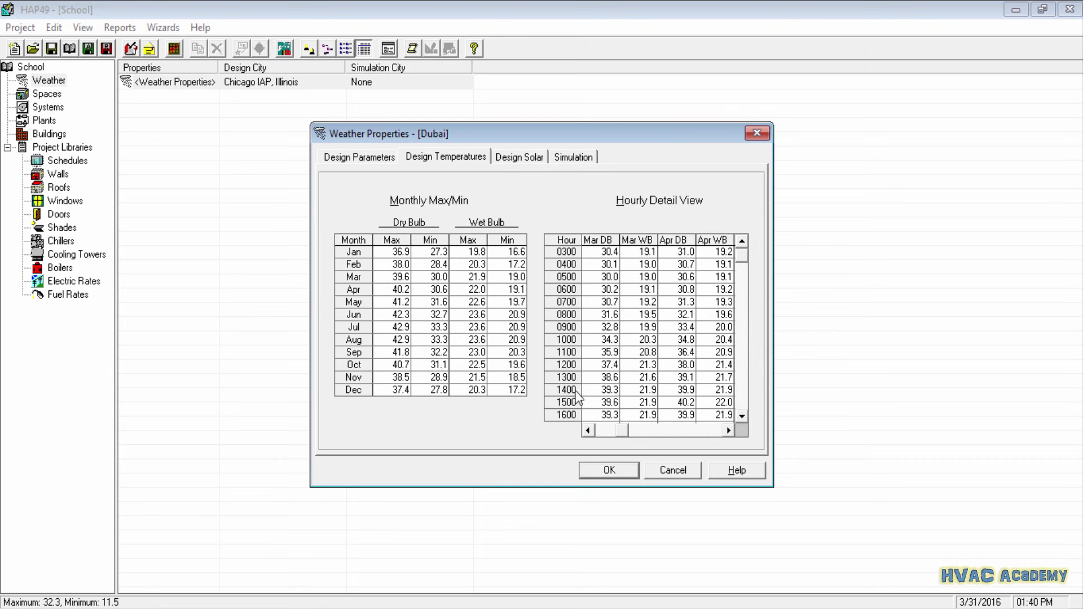
pyautogui.click(677, 391)
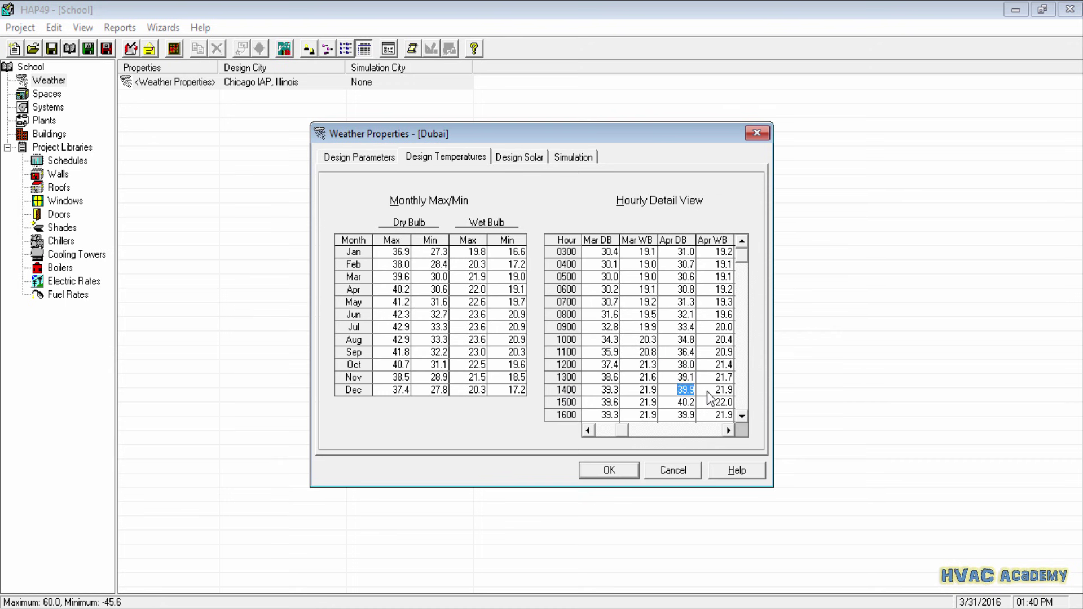
pyautogui.press('Right')
pyautogui.click(673, 389)
# Step: Open the design solar data and review the monthly maximum solar heat gains for north, east and the remaining orientations through horizontal
pyautogui.click(515, 161)
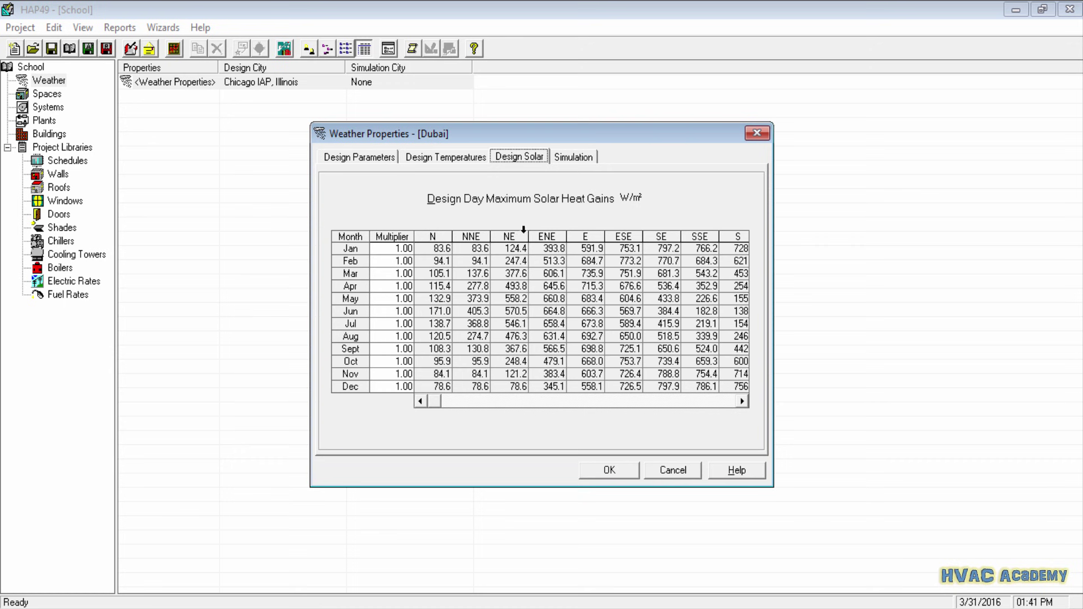
pyautogui.click(438, 230)
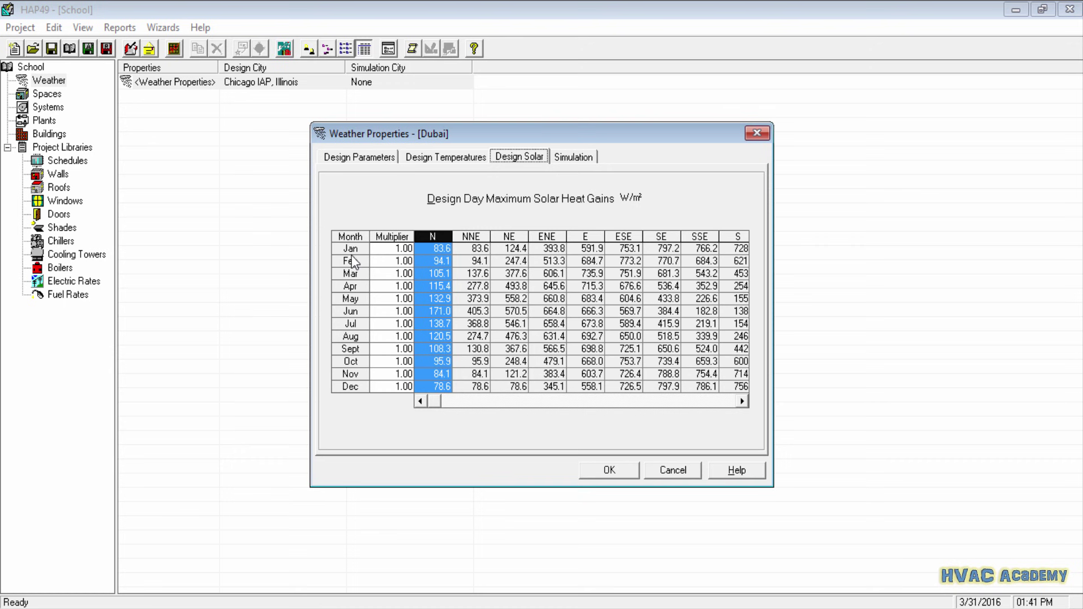
pyautogui.click(438, 249)
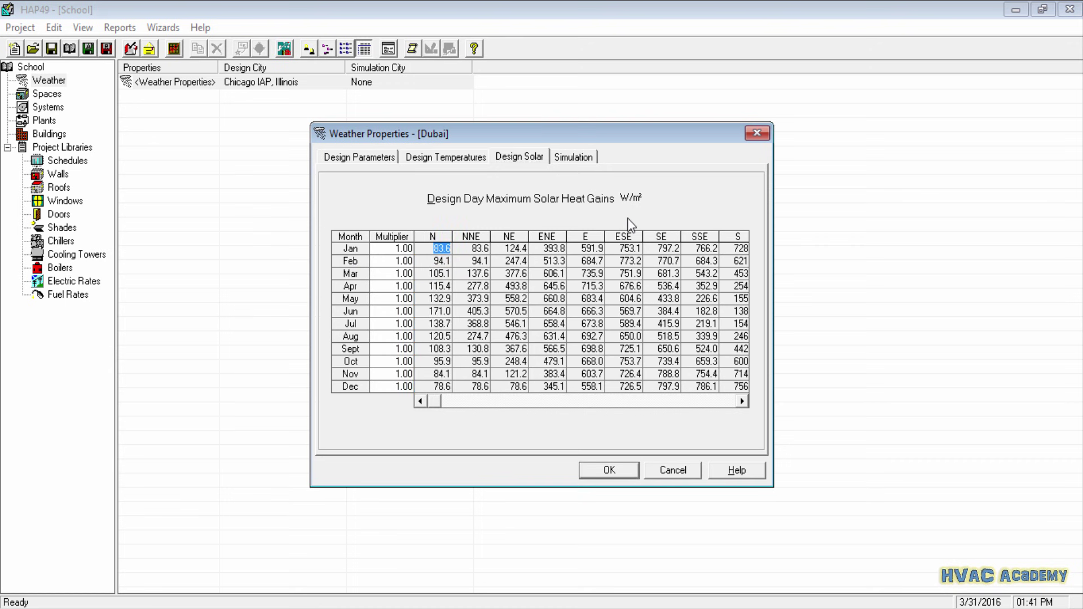
pyautogui.click(586, 236)
pyautogui.click(591, 248)
pyautogui.click(715, 398)
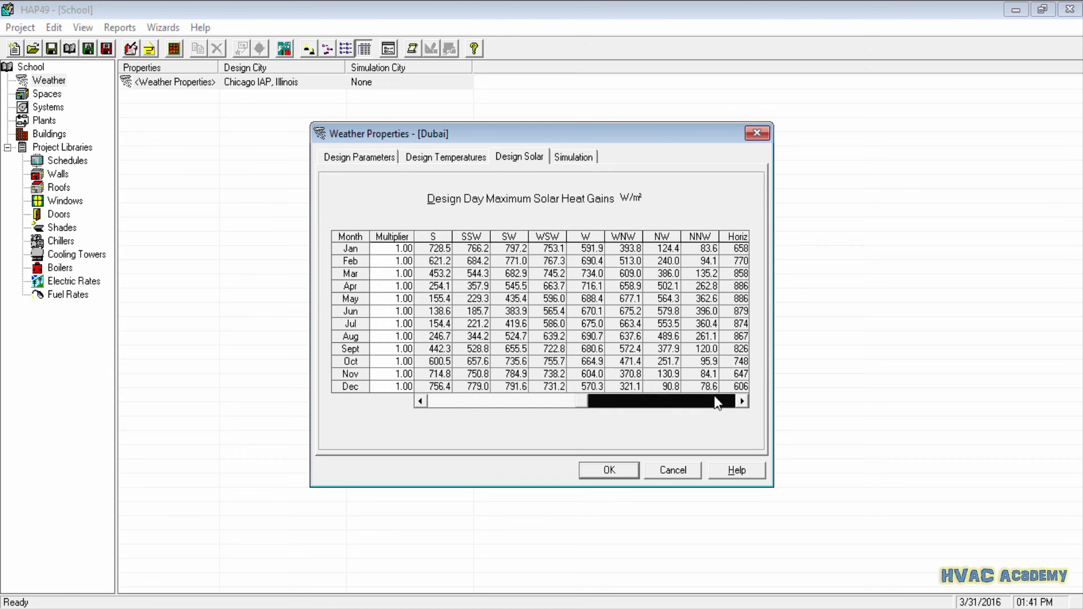
# Step: Review the monthly maximum solar heat gains for the horizontal orientation and compare the east orientation's values across the months
pyautogui.click(419, 401)
pyautogui.click(419, 401)
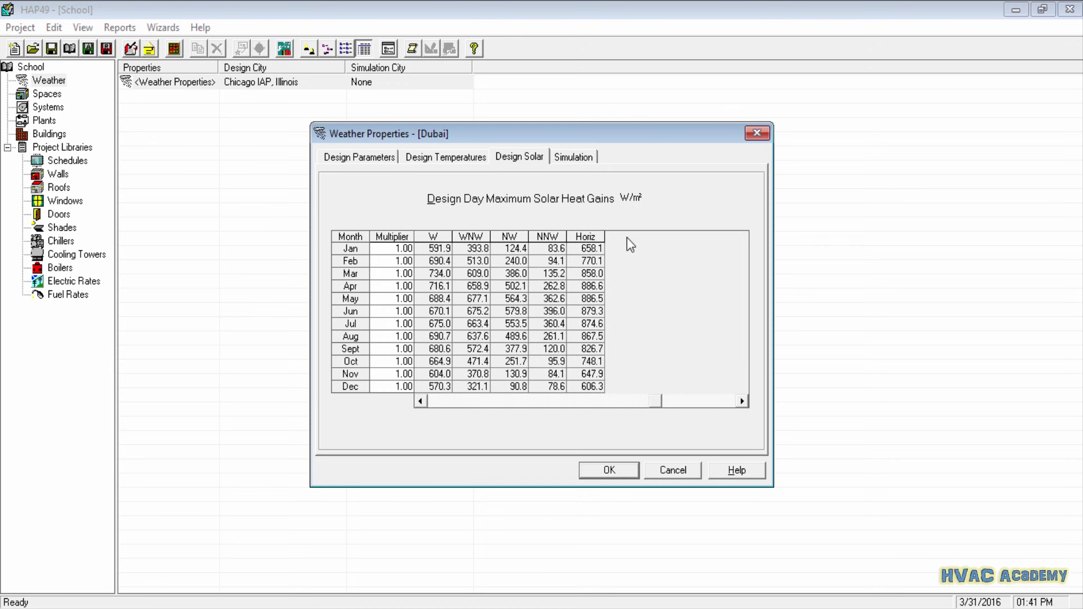
pyautogui.click(593, 255)
pyautogui.scroll(3, 589, 256)
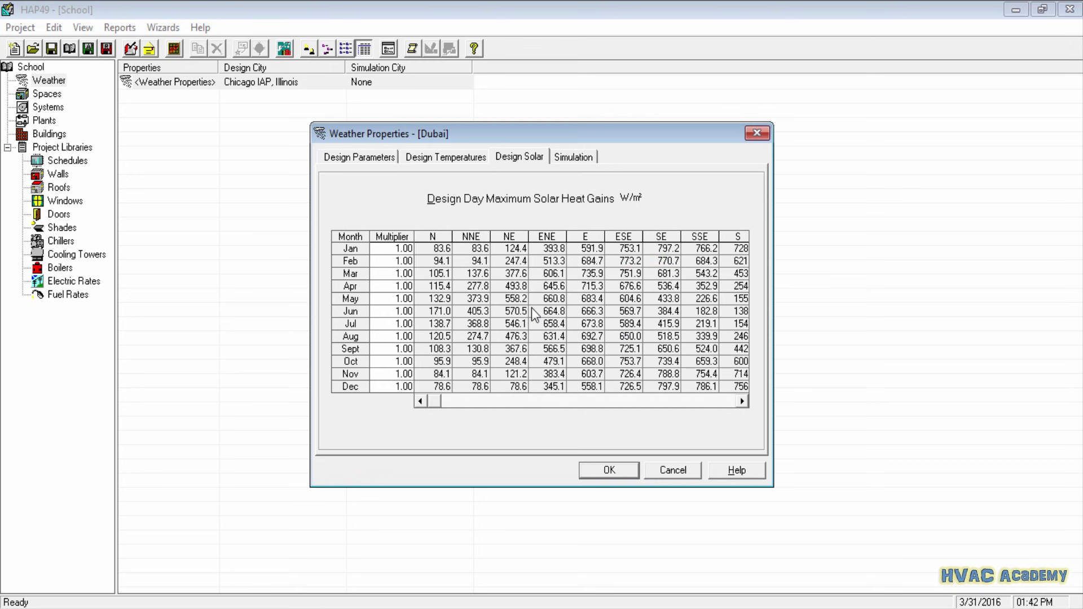
pyautogui.click(583, 250)
pyautogui.click(583, 251)
pyautogui.moveTo(583, 250); pyautogui.dragTo(602, 251)
pyautogui.click(597, 326)
pyautogui.click(581, 273)
pyautogui.click(583, 337)
pyautogui.click(582, 274)
# Step: Try a January solar heat gain multiplier of 1.05, and set it back to 1.0
pyautogui.click(395, 250)
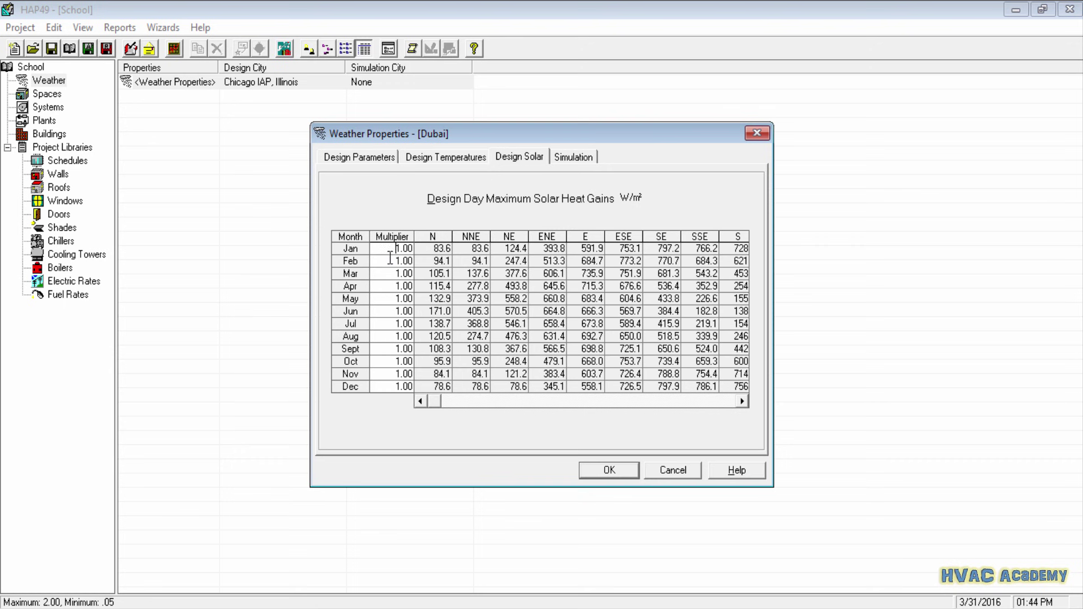
pyautogui.moveTo(393, 248); pyautogui.dragTo(415, 248)
pyautogui.write('1.05')
pyautogui.click(404, 261)
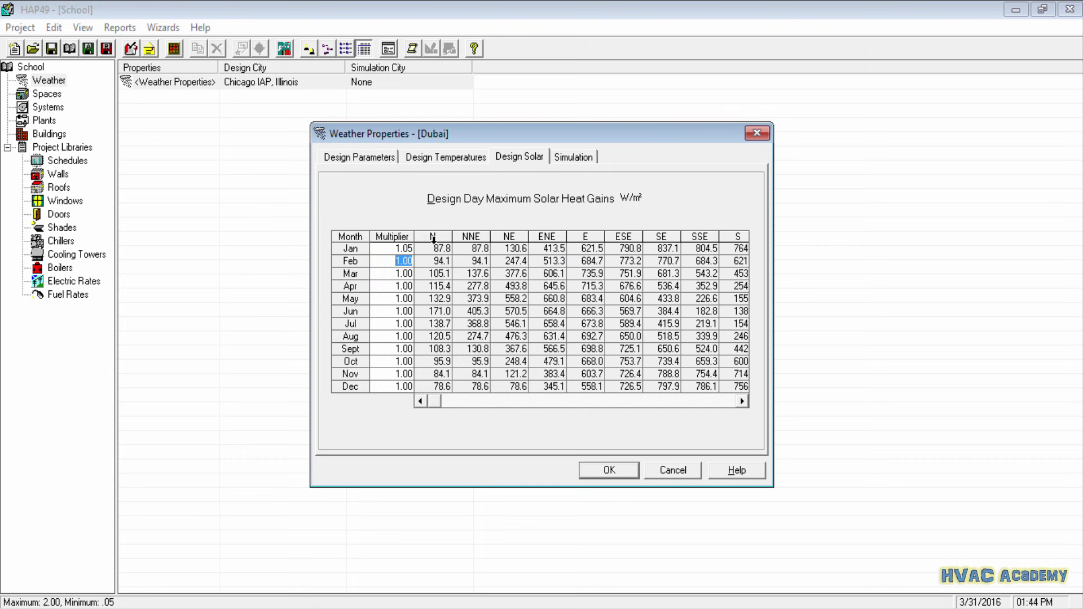
pyautogui.click(387, 249)
pyautogui.write('1.0')
pyautogui.click(387, 263)
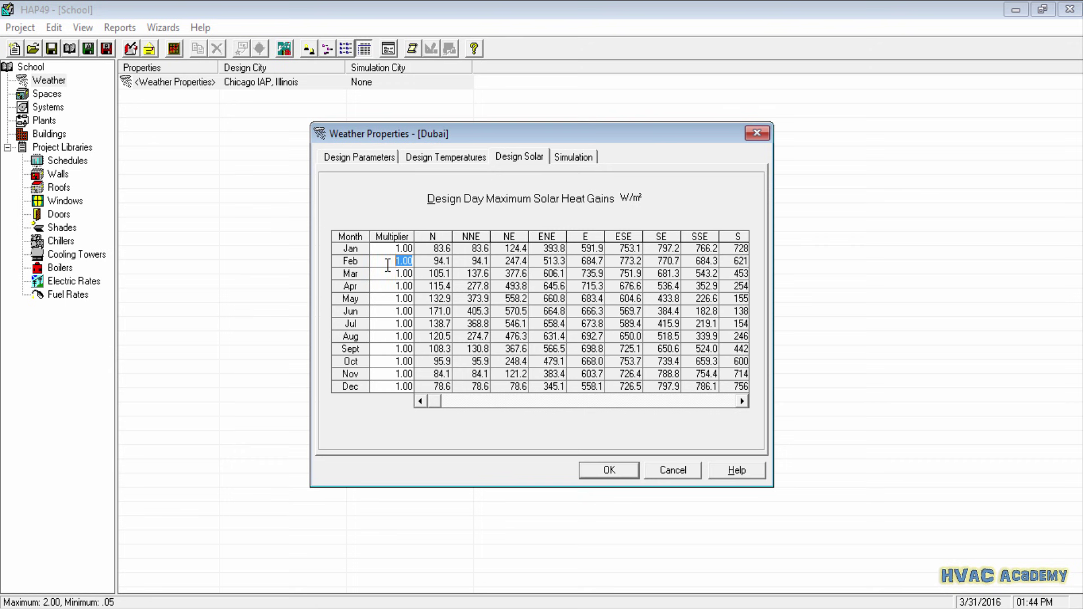
# Step: Load the simulation weather from the HAP library file UAE_DUBAI_ASHRAE_IWEC2.HW1
pyautogui.click(576, 157)
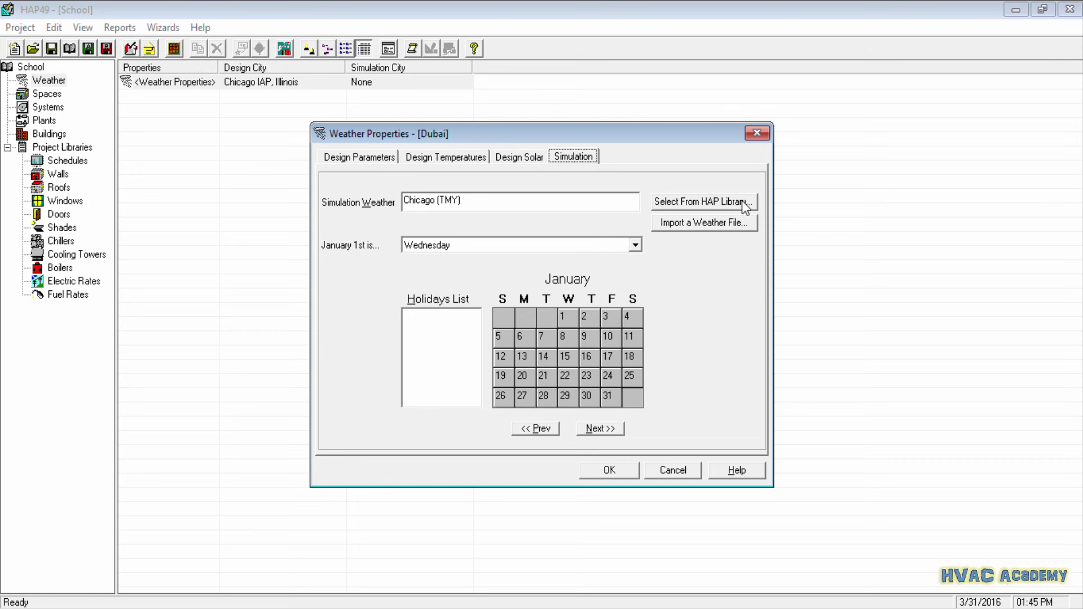
pyautogui.click(714, 213)
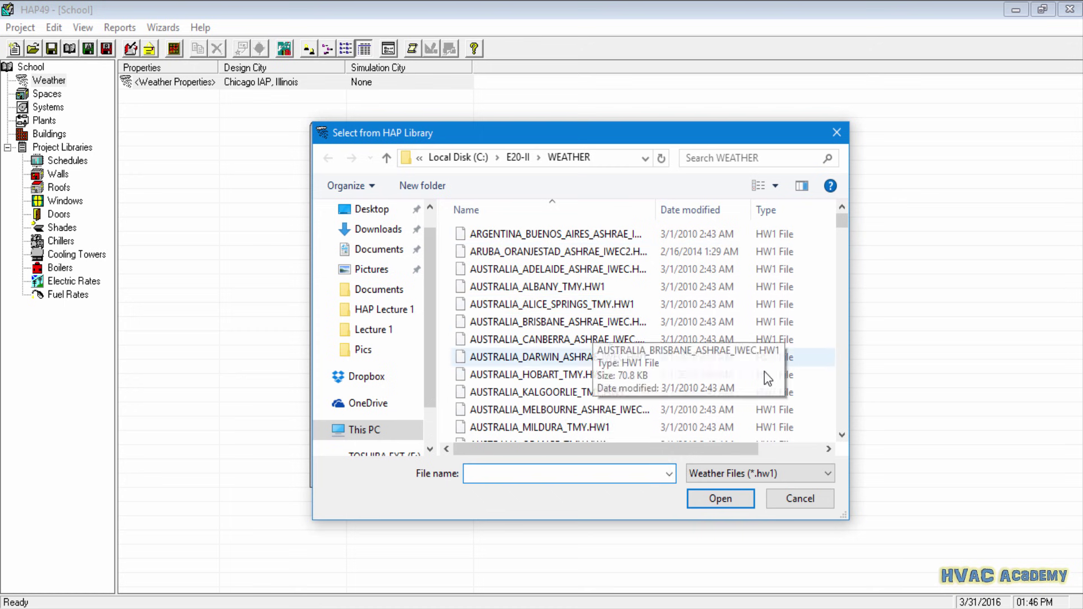
pyautogui.scroll(-4, 846, 404)
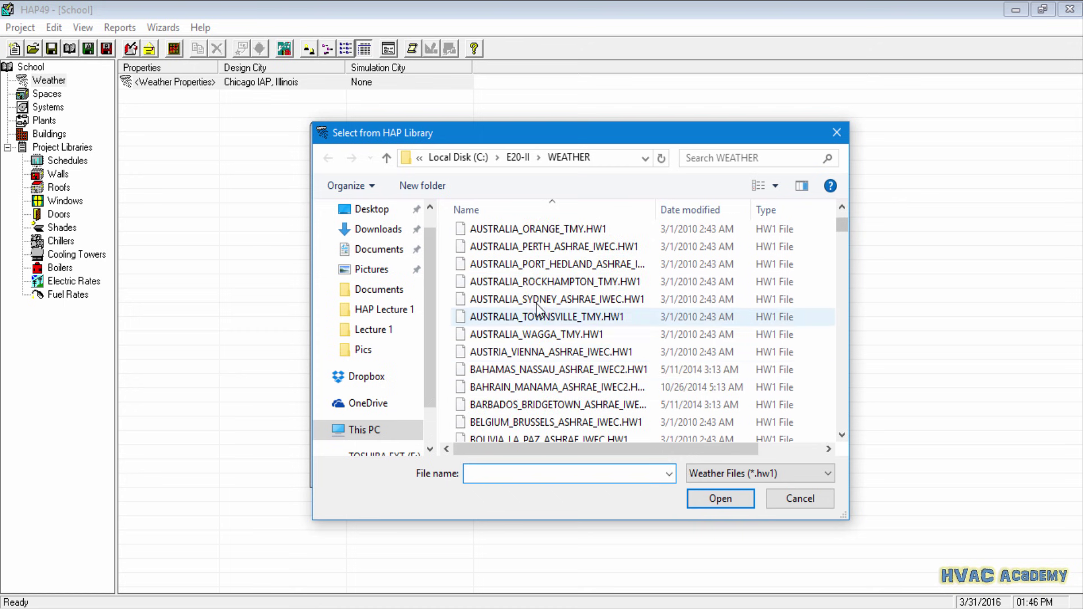
pyautogui.click(647, 389)
pyautogui.press('u')
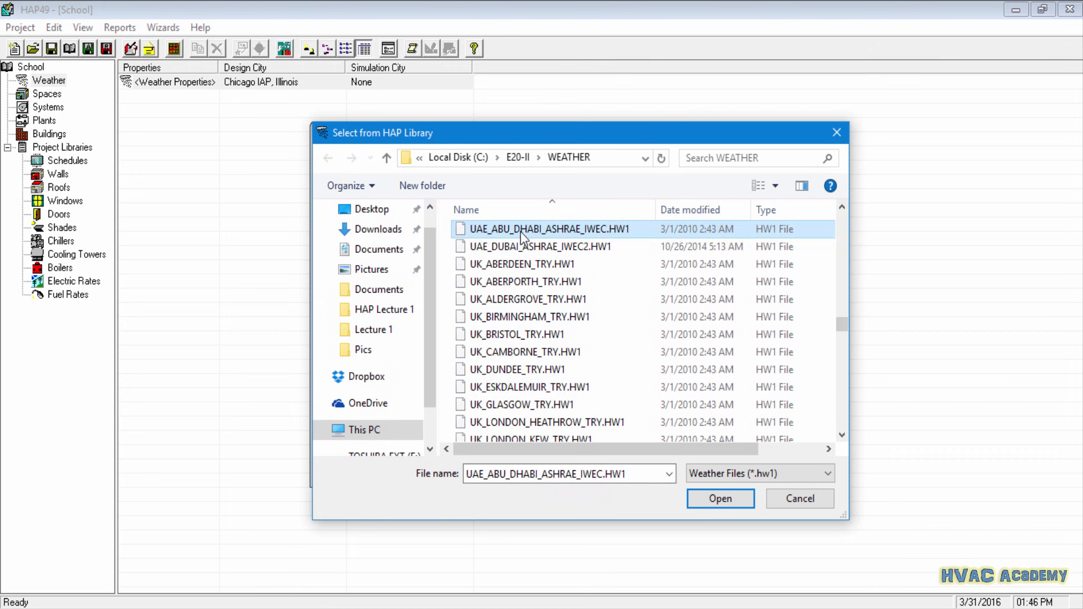
pyautogui.click(472, 248)
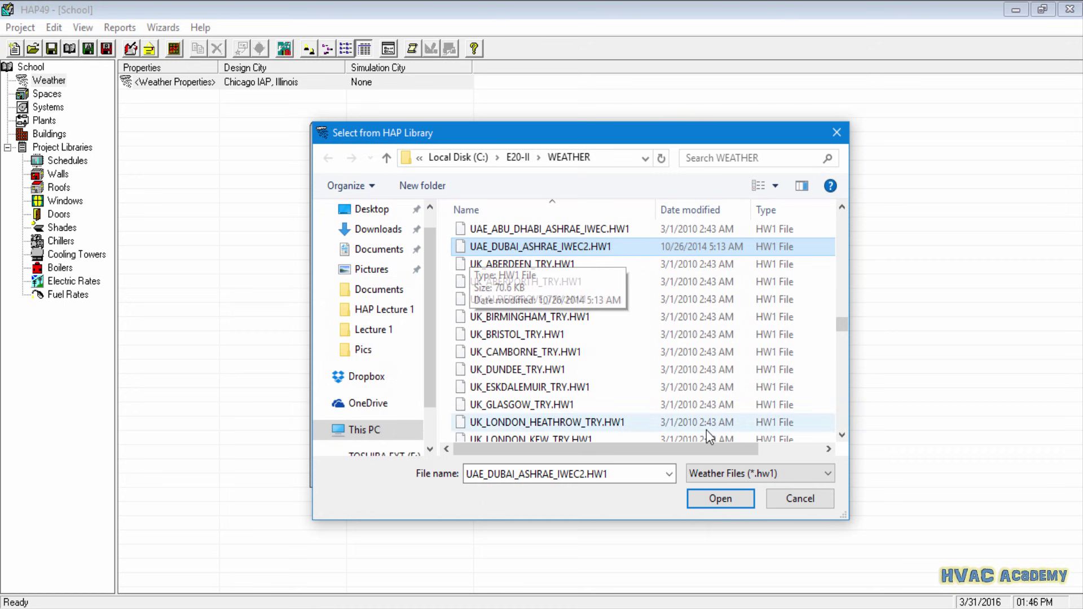
pyautogui.click(724, 500)
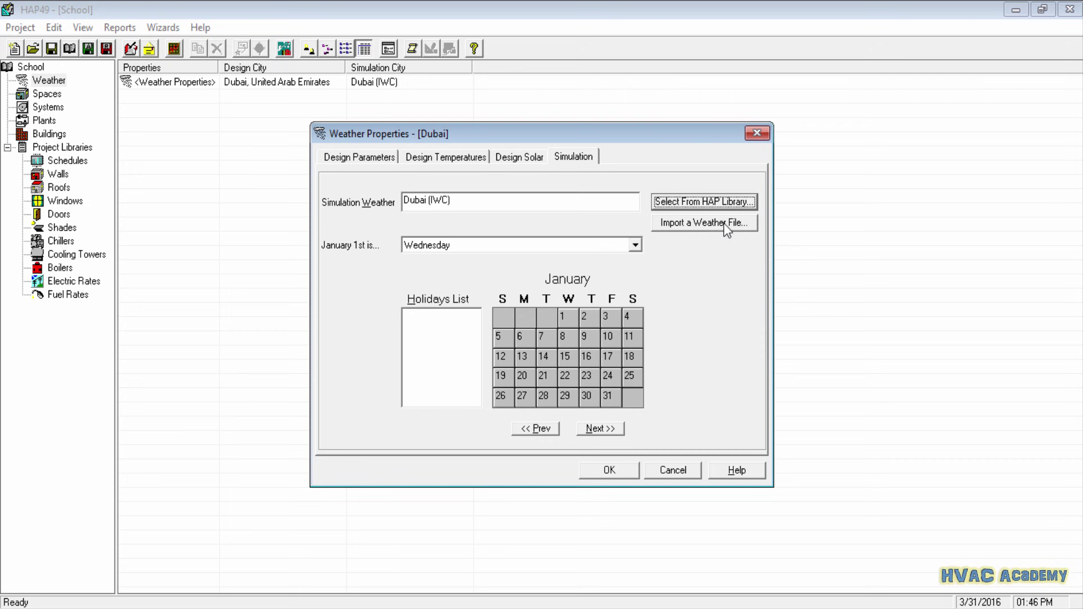
# Step: Check which file formats can be imported as a weather file, leaving without importing anything
pyautogui.click(679, 224)
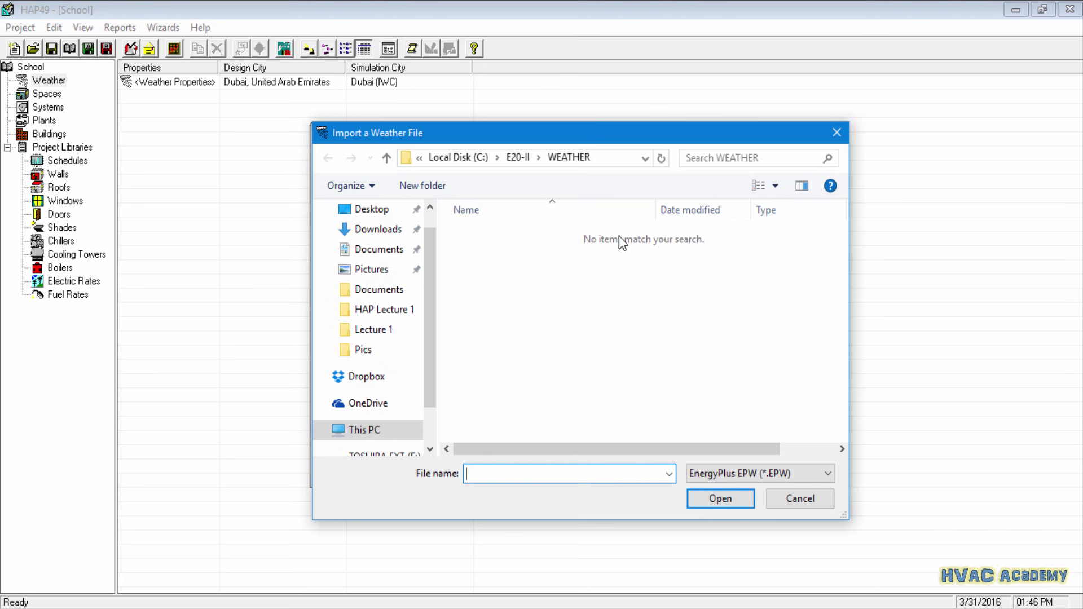
pyautogui.click(822, 475)
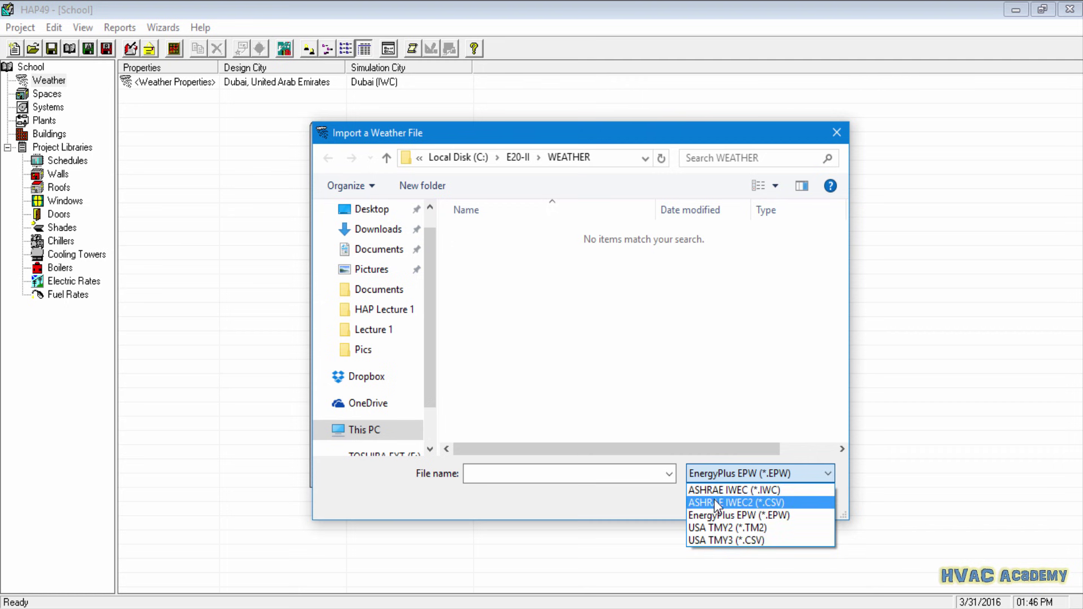
pyautogui.click(650, 497)
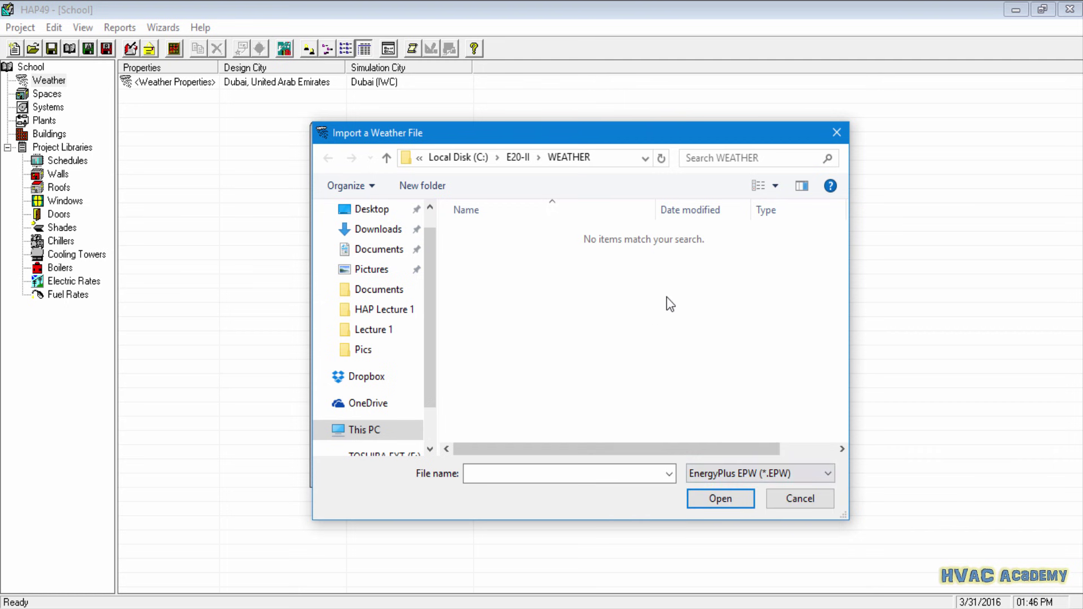
pyautogui.click(801, 498)
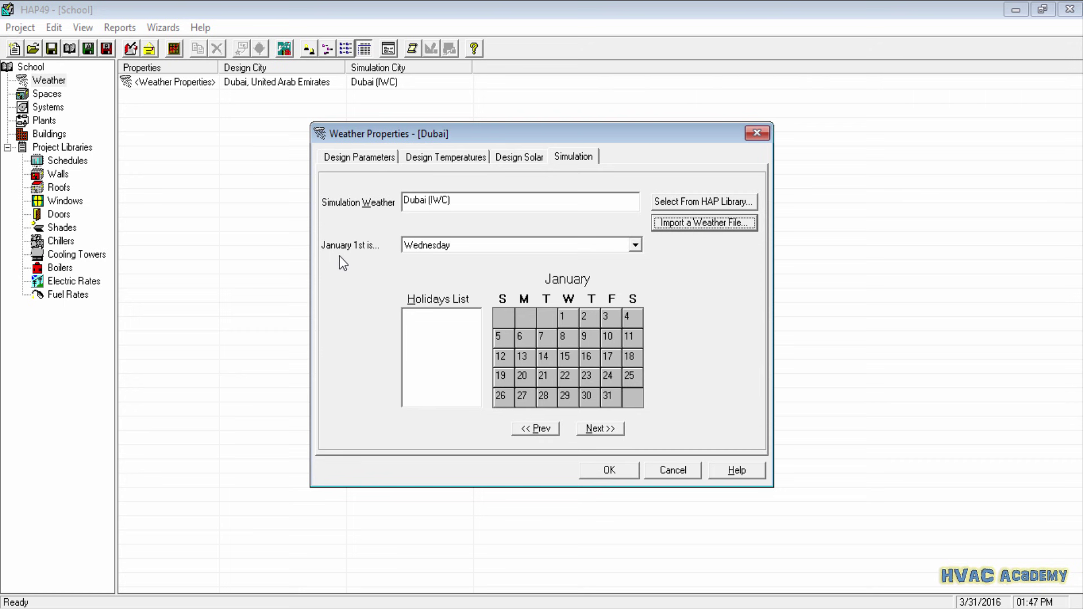
# Step: Try Friday as the simulation year's weekday for January 1st, and set it to Sunday instead
pyautogui.click(637, 246)
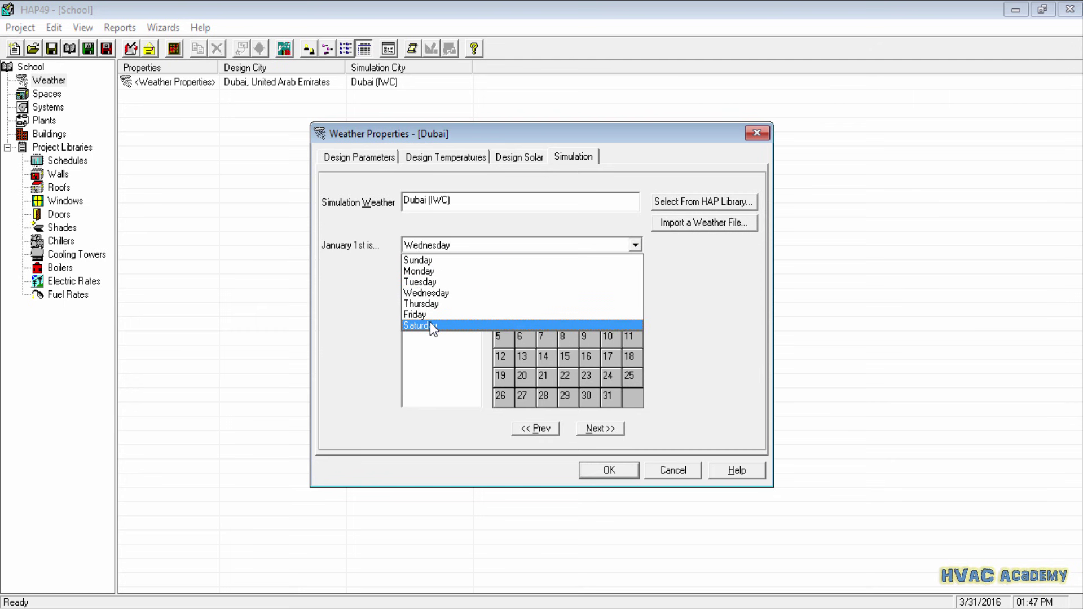
pyautogui.click(374, 296)
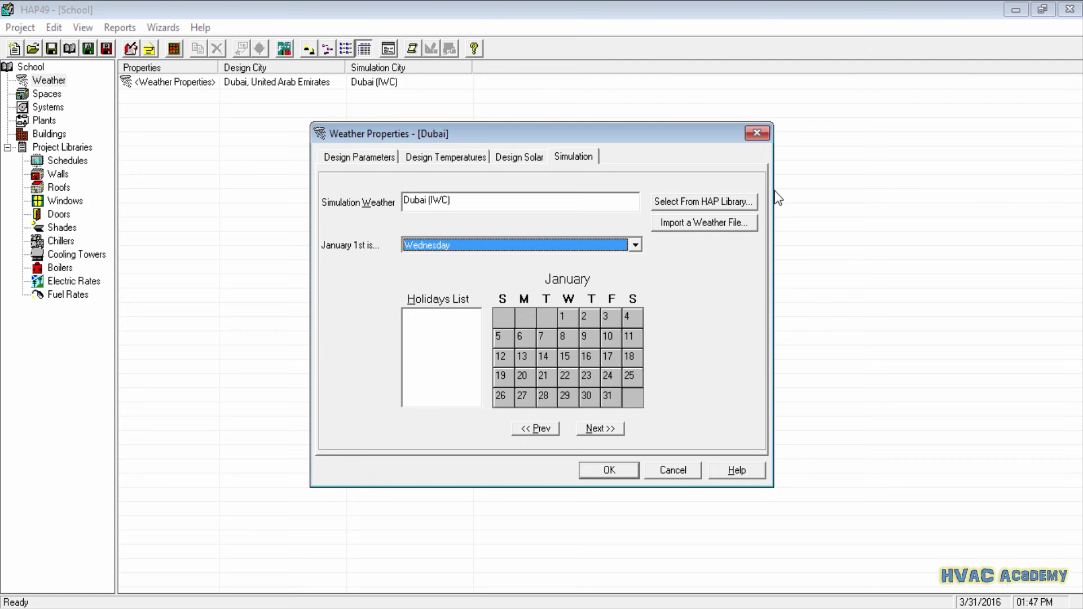
pyautogui.click(635, 245)
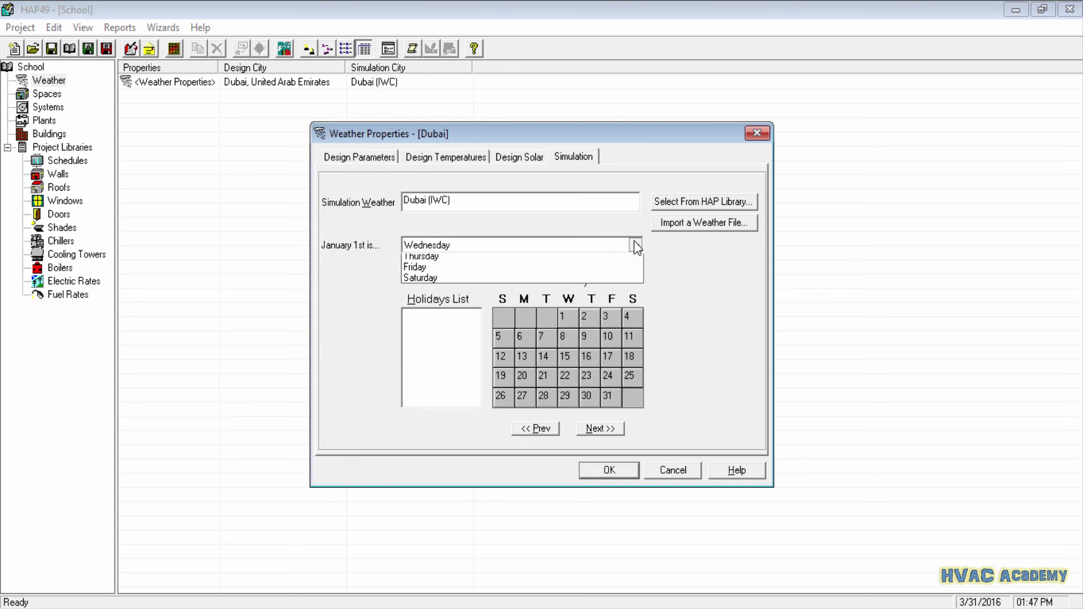
pyautogui.click(430, 318)
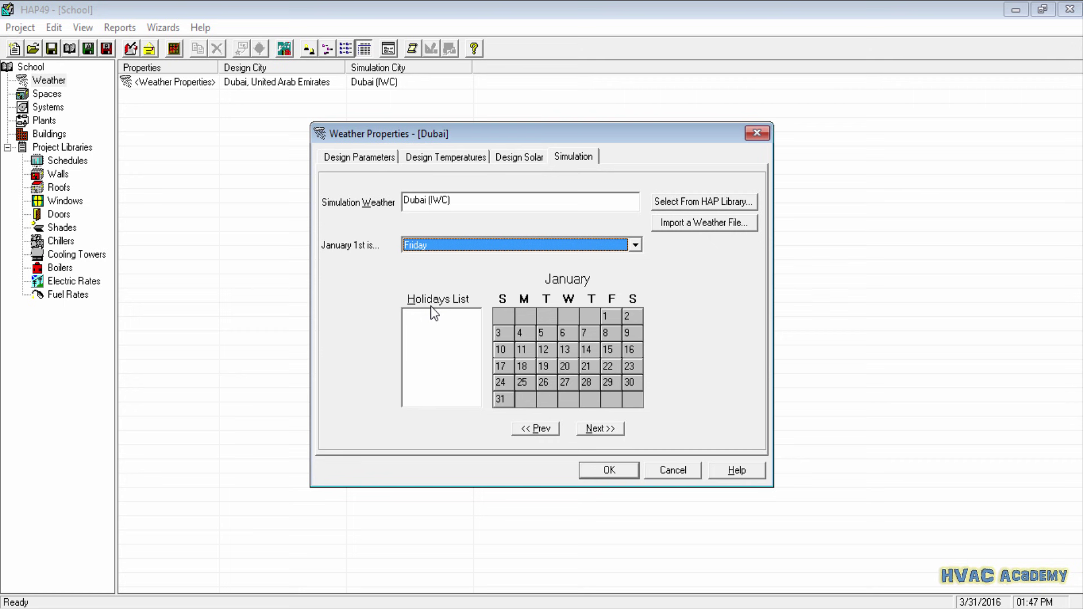
pyautogui.click(635, 244)
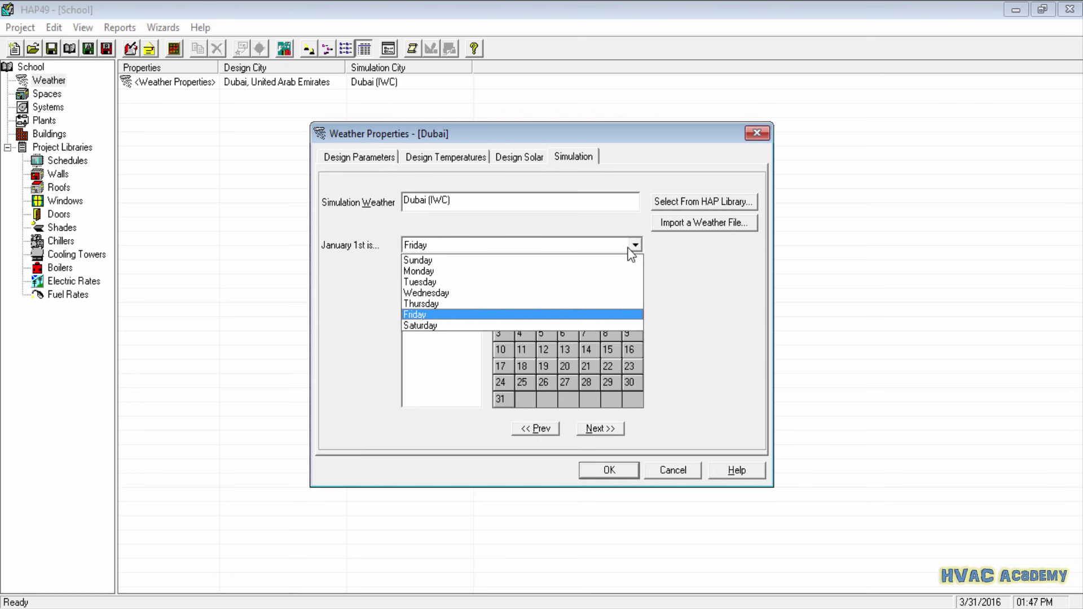
pyautogui.click(463, 261)
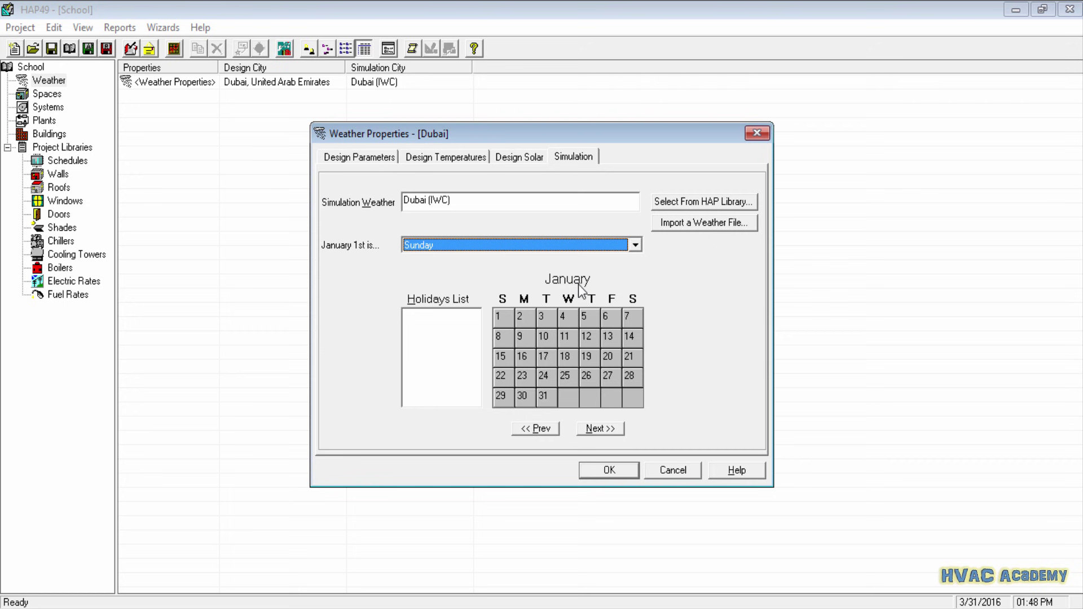
# Step: Mark 1 January, 25 January and 7, 8 and 9 February as holidays in the simulation calendar
pyautogui.click(502, 317)
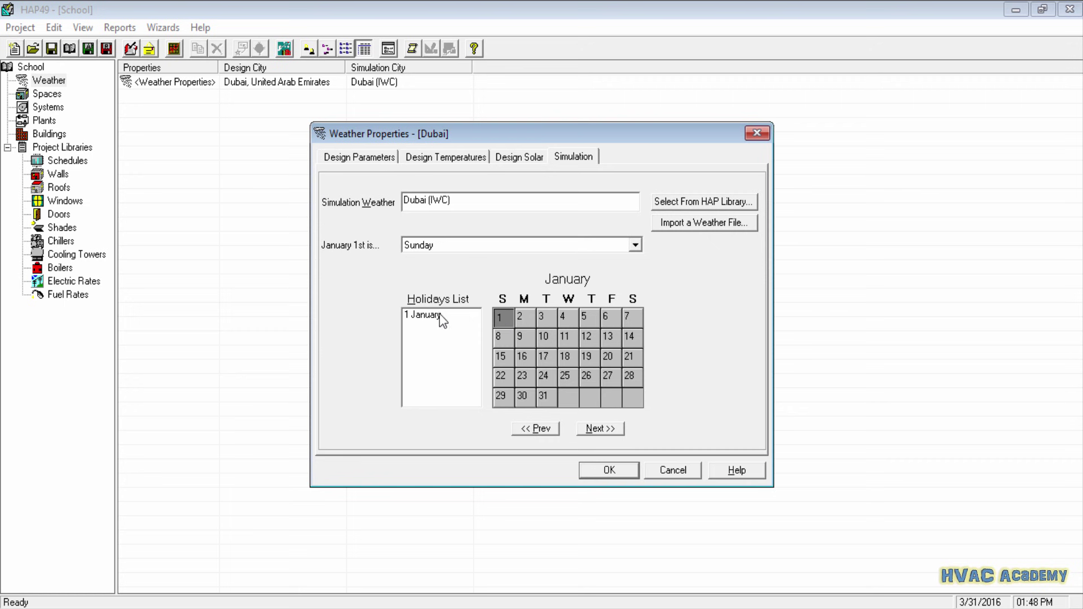
pyautogui.click(567, 372)
pyautogui.click(597, 429)
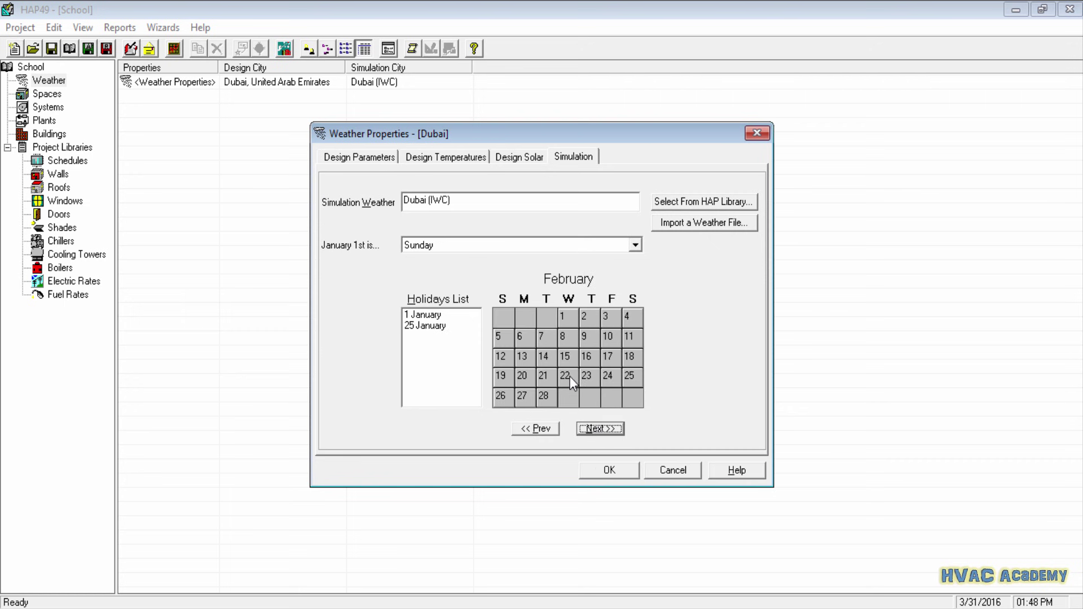
pyautogui.click(544, 343)
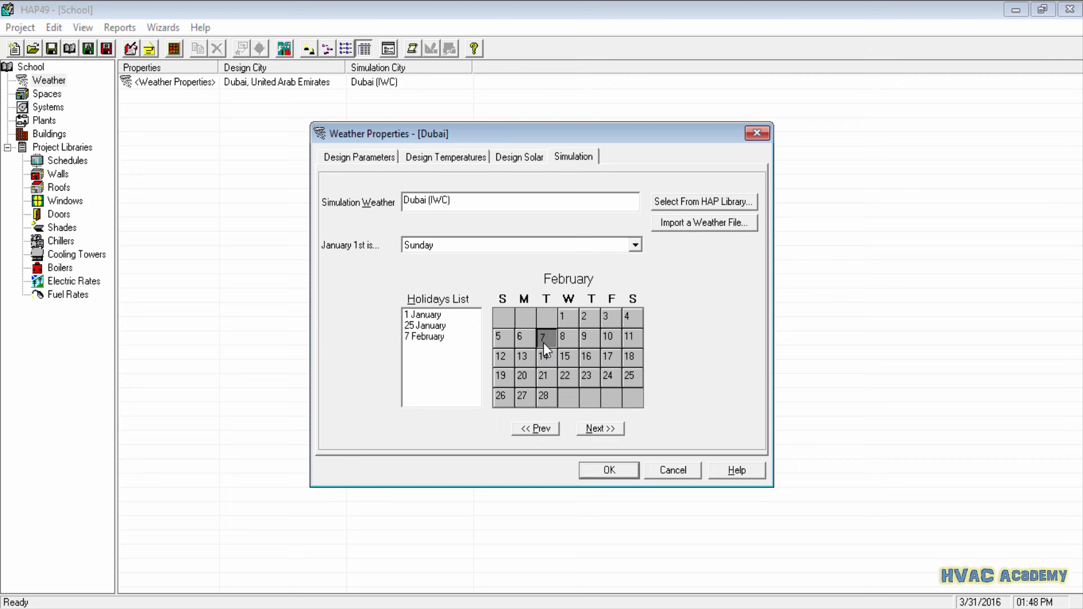
pyautogui.click(563, 337)
pyautogui.click(586, 337)
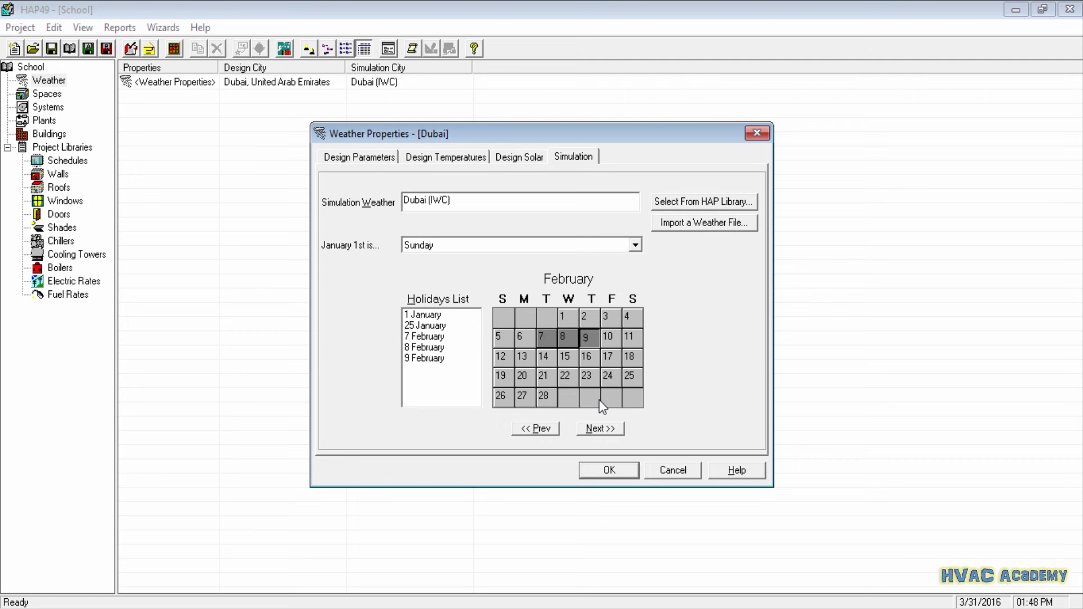
# Step: Add 11 April, 1 May and 19 and 20 July to the holidays, and save the weather properties
pyautogui.click(599, 428)
pyautogui.click(600, 430)
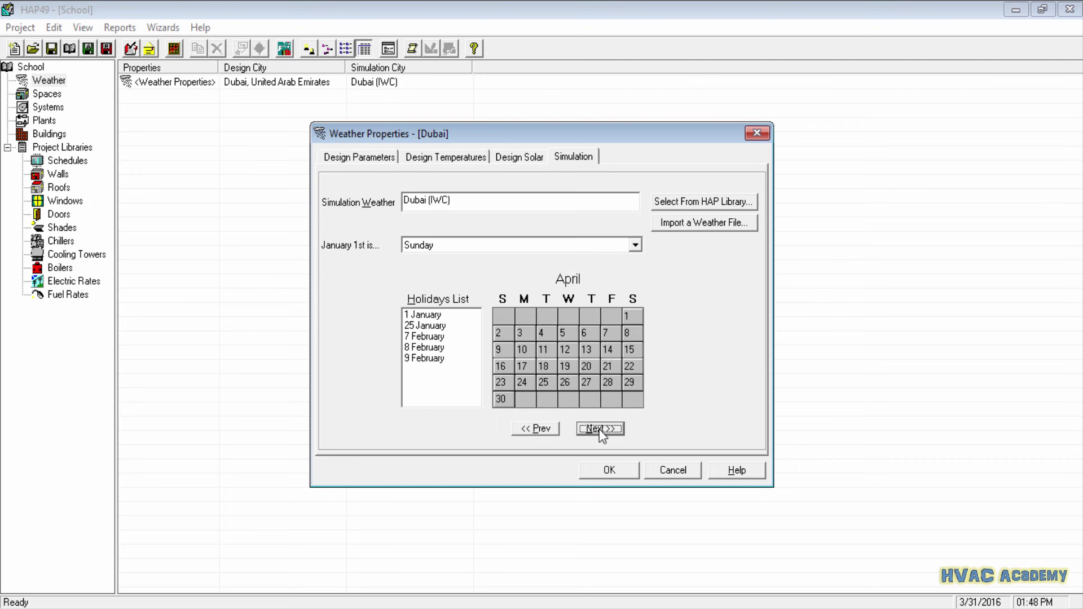
pyautogui.click(545, 349)
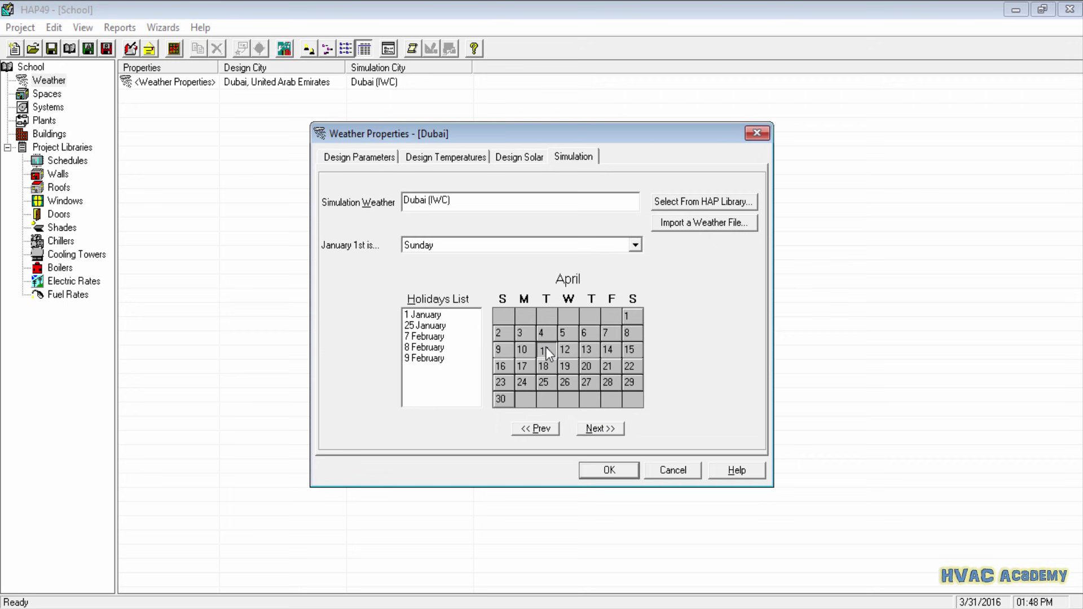
pyautogui.click(601, 429)
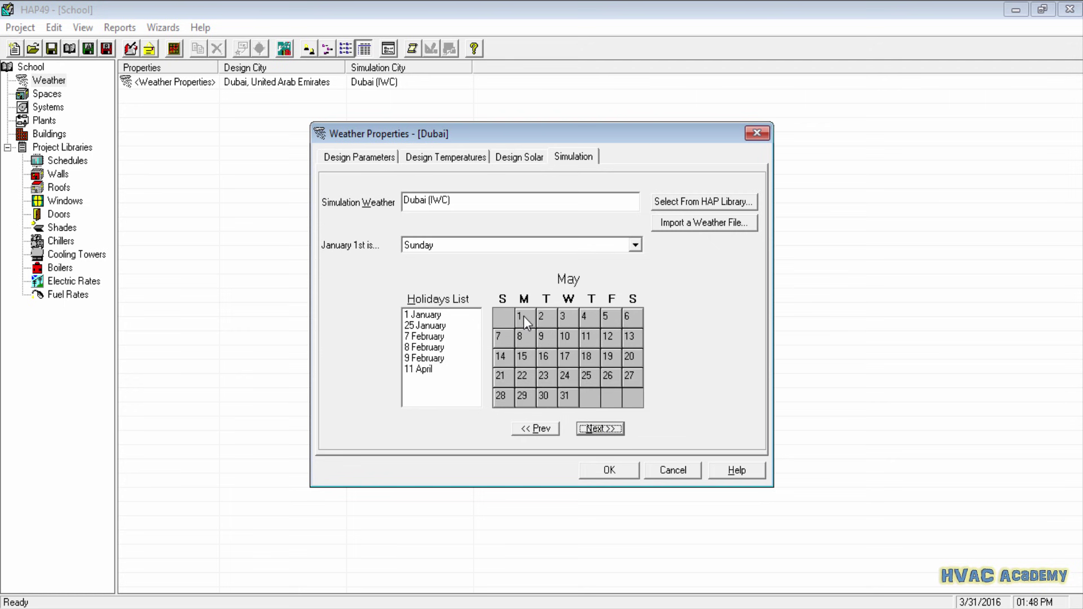
pyautogui.click(524, 318)
pyautogui.click(602, 429)
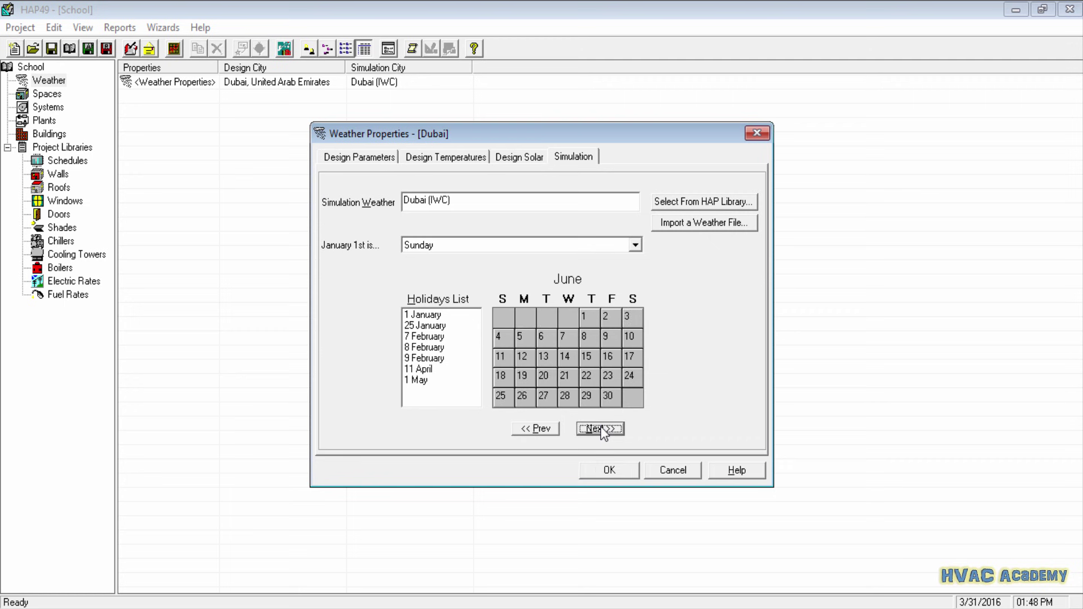
pyautogui.click(600, 429)
pyautogui.click(568, 366)
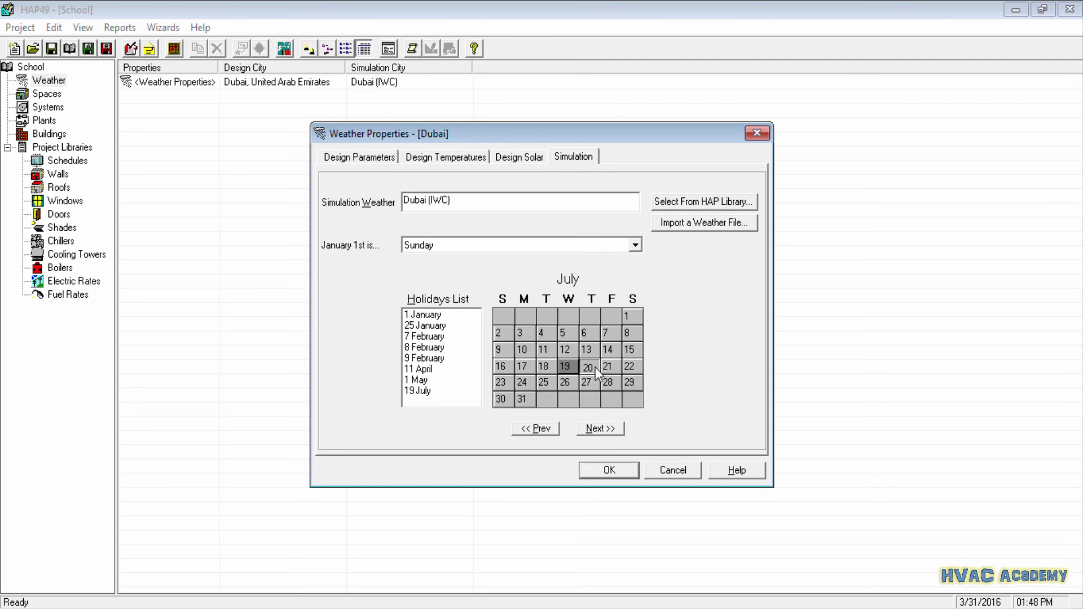
pyautogui.click(590, 368)
pyautogui.click(611, 476)
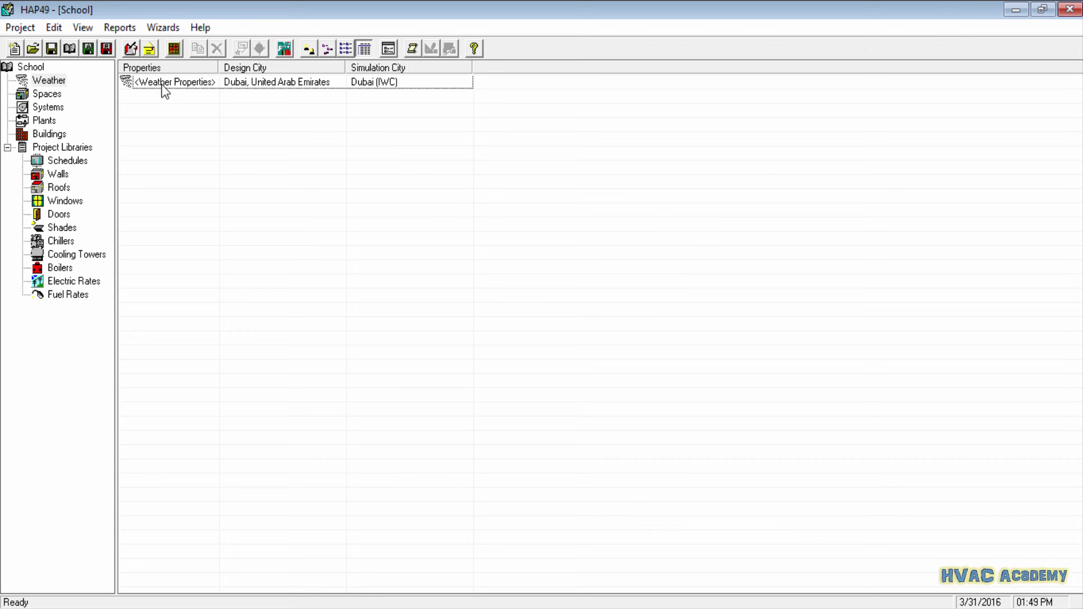
# Step: Open the input data report selection for the project's weather properties
pyautogui.click(185, 84)
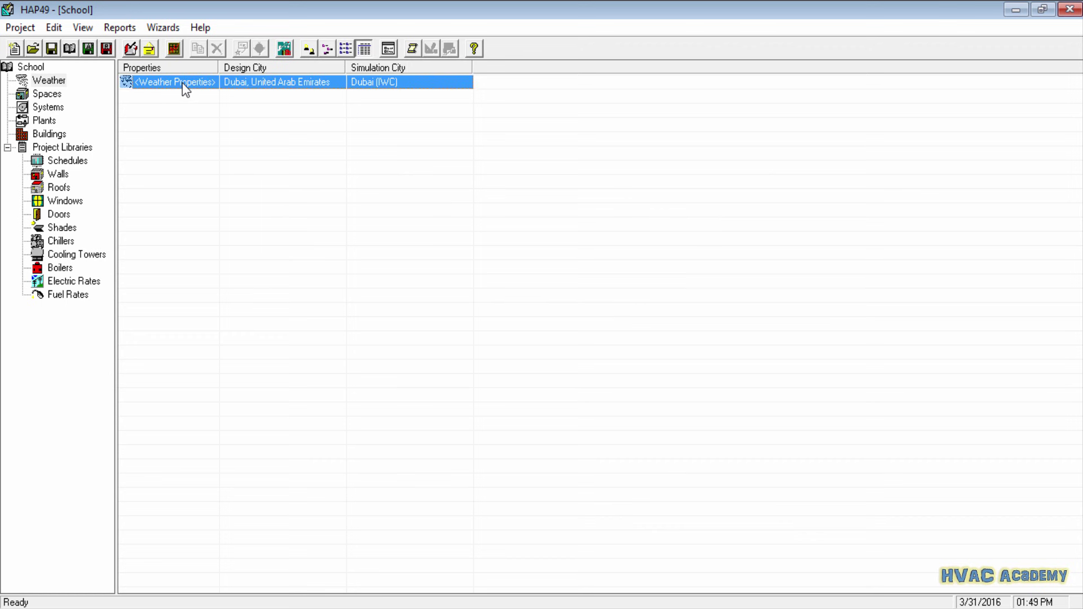
pyautogui.rightClick(182, 83)
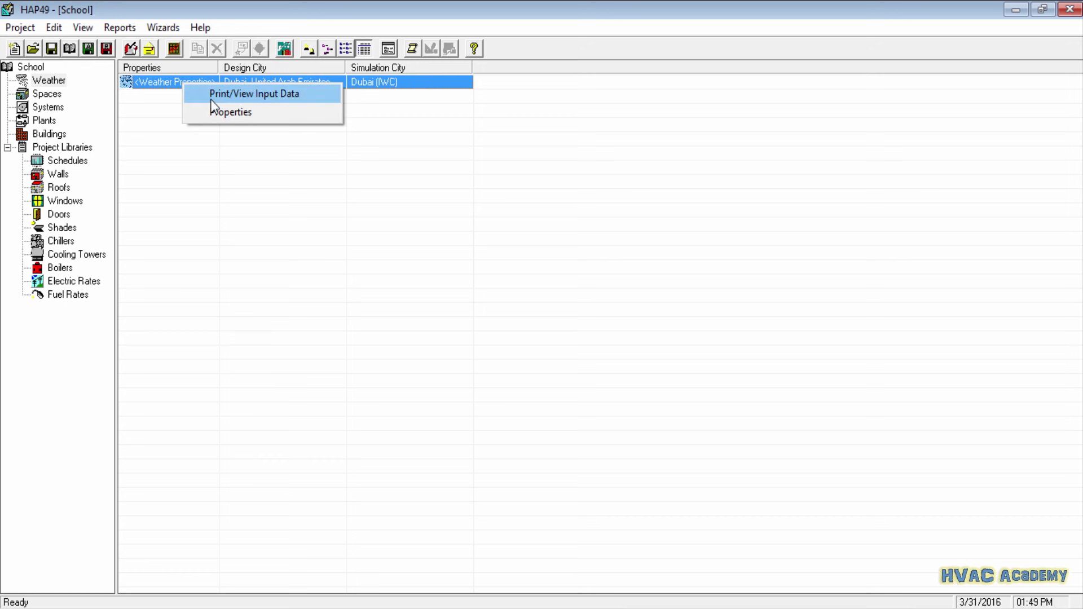
pyautogui.click(260, 95)
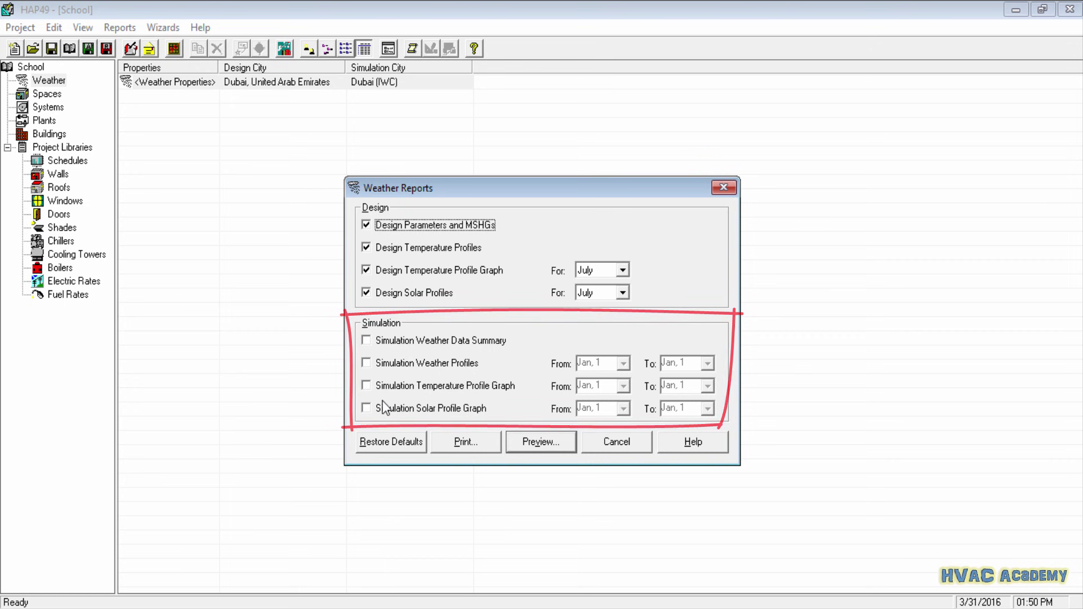
# Step: Keep all four design weather reports selected, with July as the month for the Design Temperature Profile Graph
pyautogui.click(366, 249)
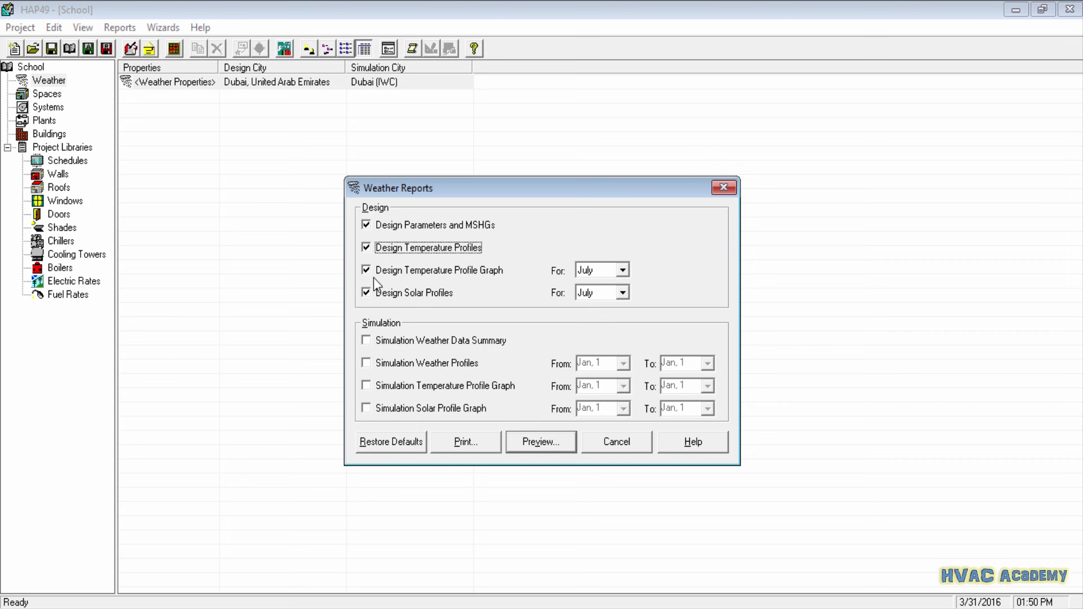
pyautogui.click(623, 272)
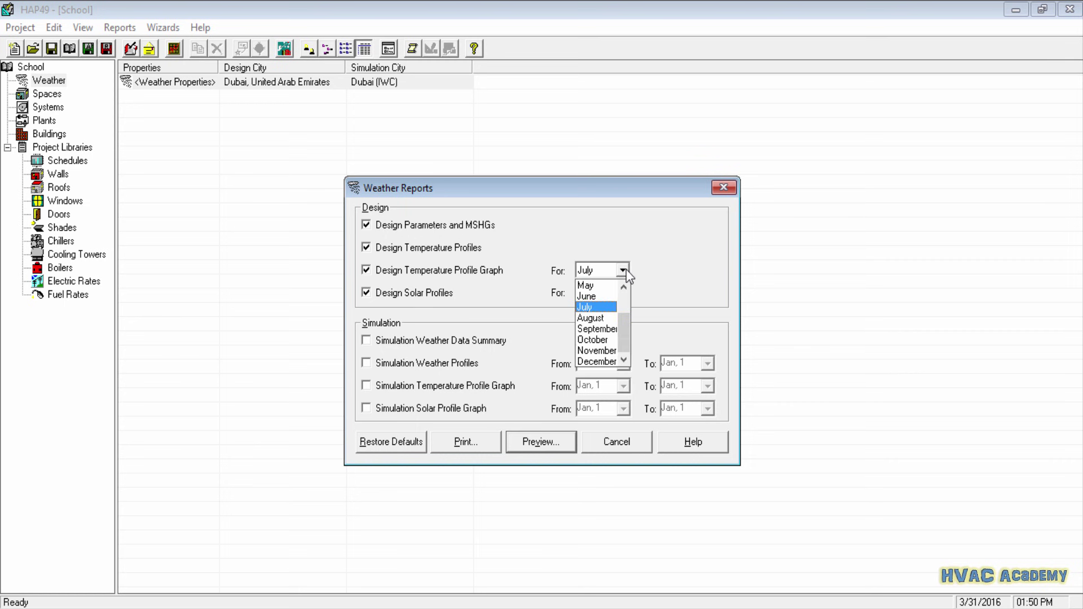
pyautogui.click(622, 271)
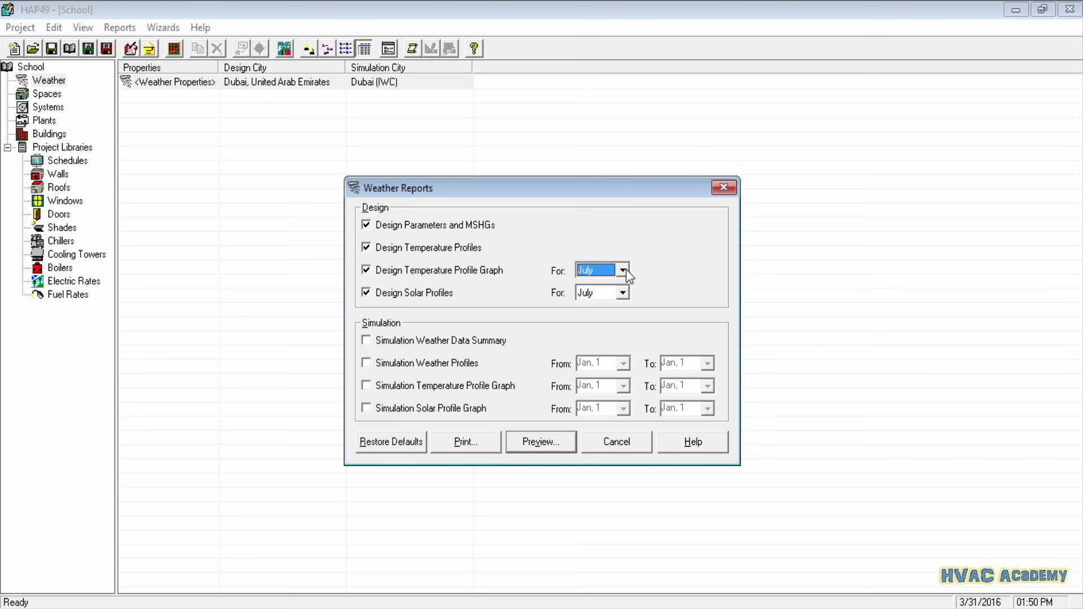
pyautogui.click(623, 271)
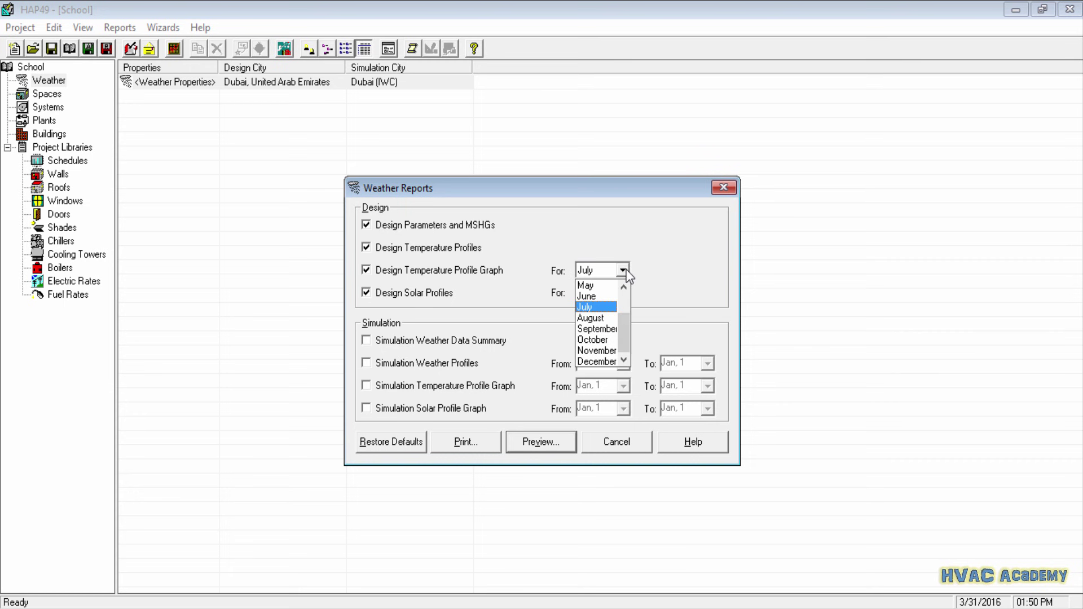
pyautogui.click(589, 307)
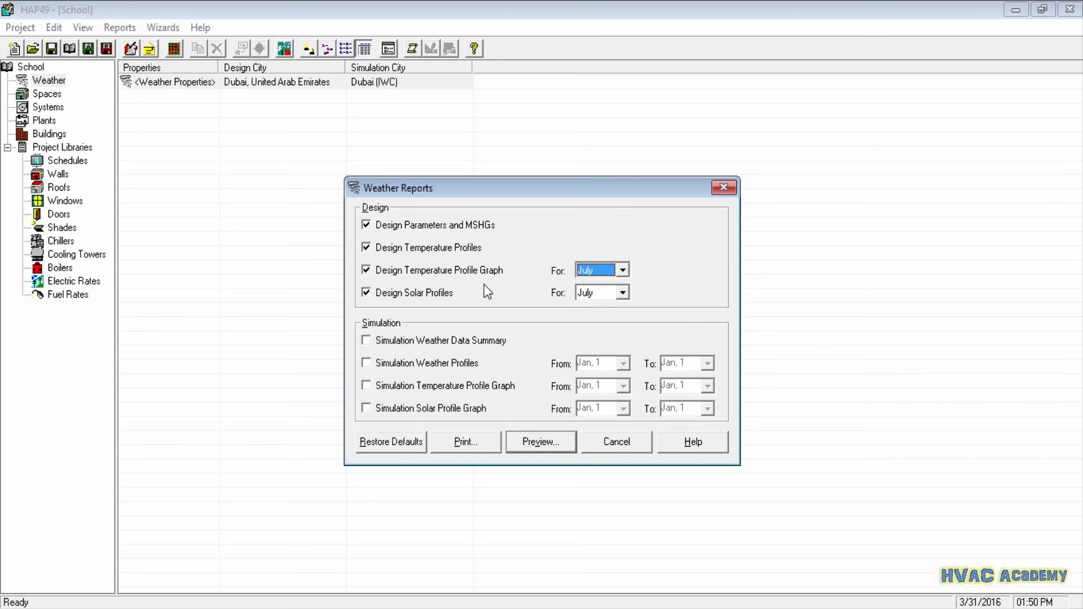
pyautogui.click(384, 297)
pyautogui.click(434, 292)
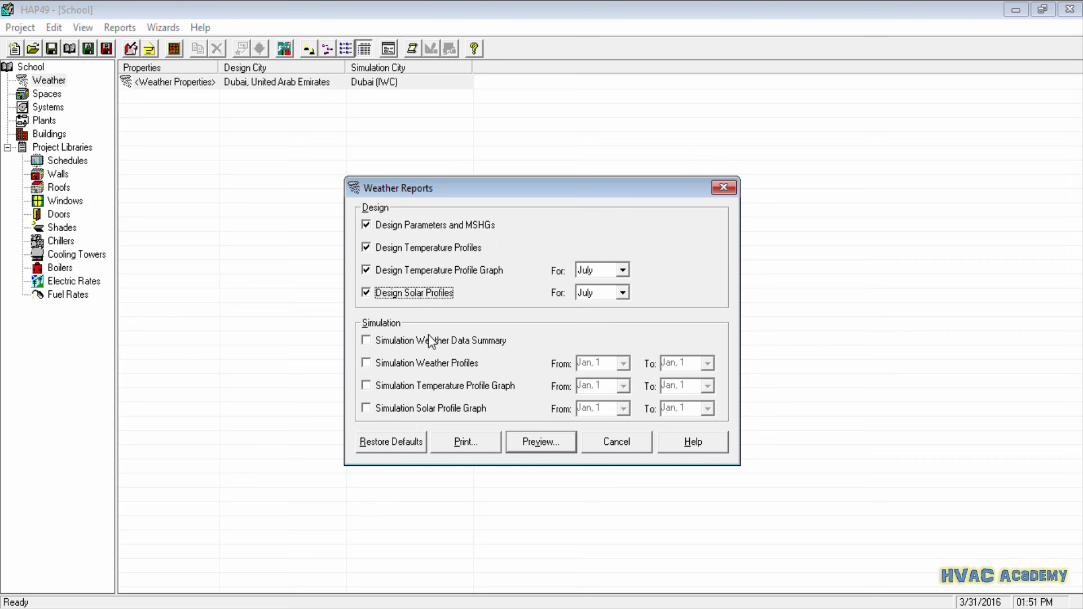
# Step: Include the simulation weather data summary, weather profiles, temperature profile graph and solar profile graph in the reports
pyautogui.click(393, 340)
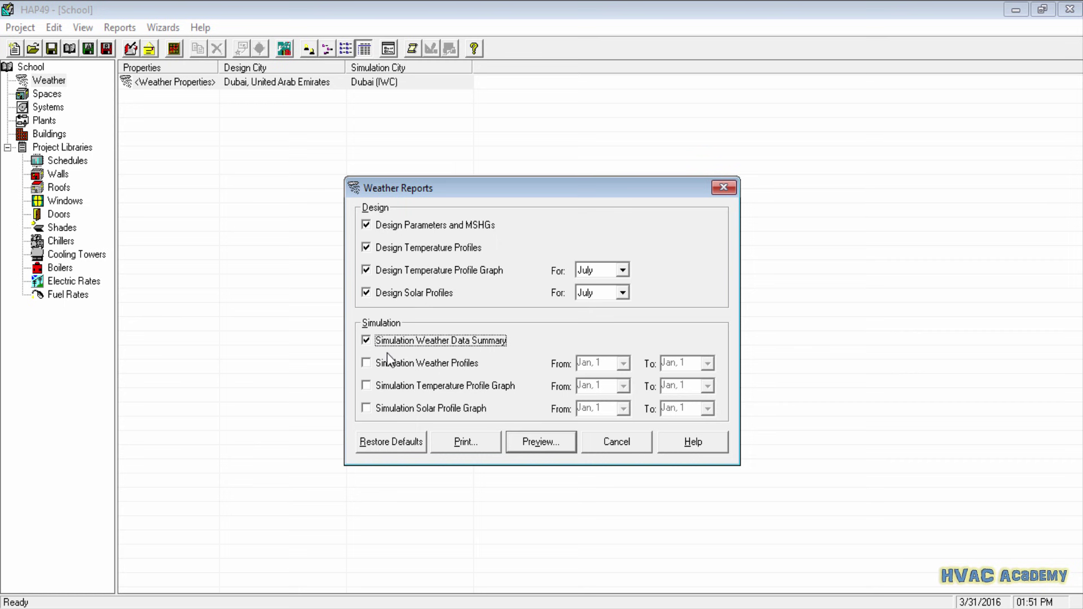
pyautogui.click(387, 363)
pyautogui.click(386, 386)
pyautogui.click(386, 414)
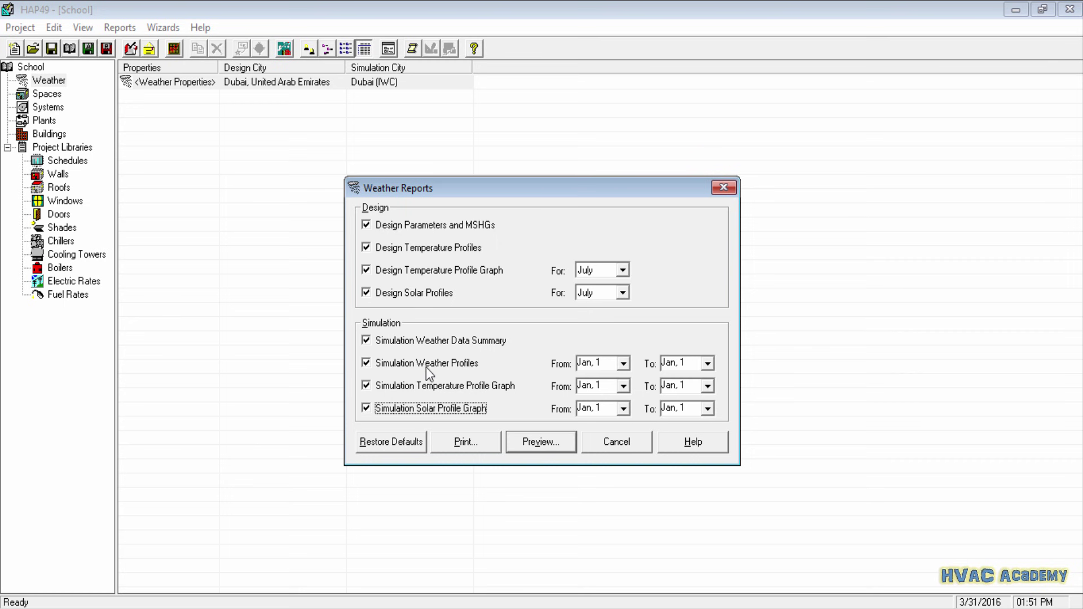
# Step: Check the date choices for Simulation Weather Profiles, leave the range at January 1 to January 1, and preview the selected reports
pyautogui.click(622, 363)
pyautogui.click(622, 364)
pyautogui.click(708, 363)
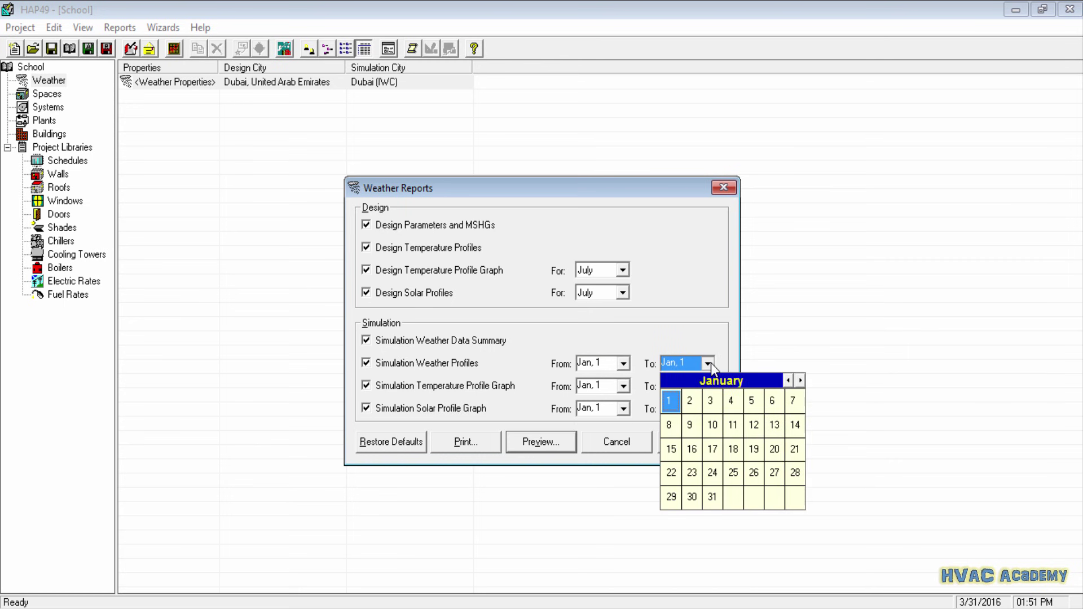
pyautogui.click(707, 363)
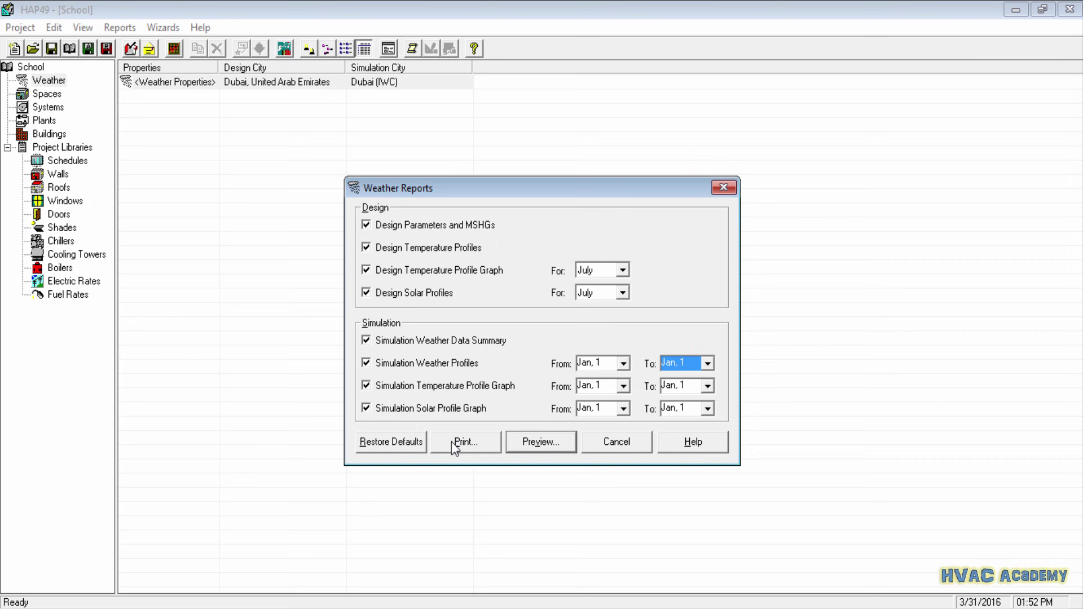
pyautogui.click(539, 443)
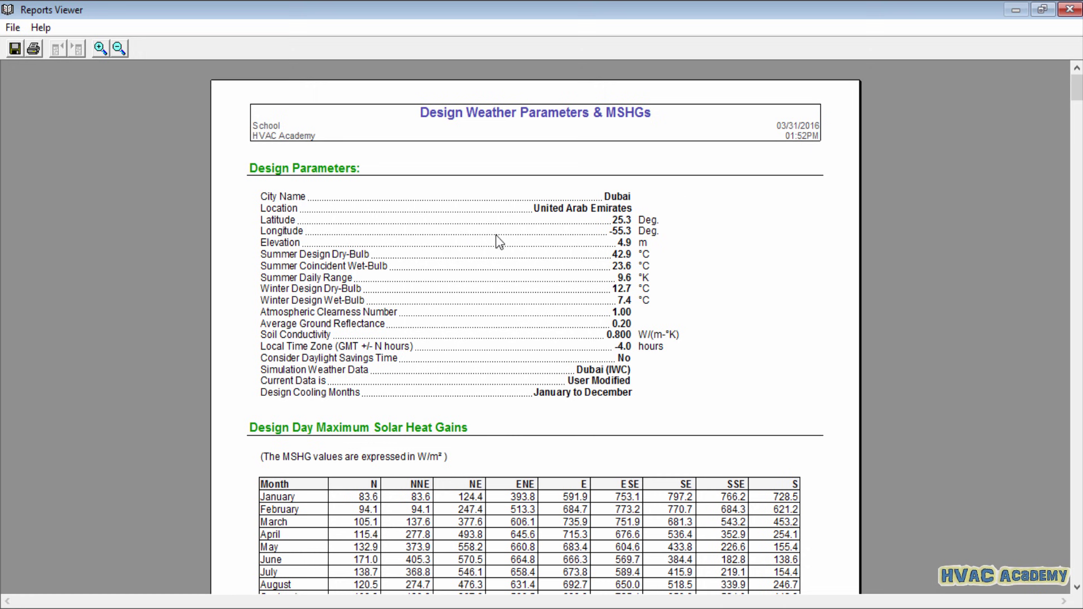
# Step: Review the design weather parameters and the monthly maximum solar heat gains in the report preview
pyautogui.scroll(-3, 479, 254)
pyautogui.scroll(2, 307, 144)
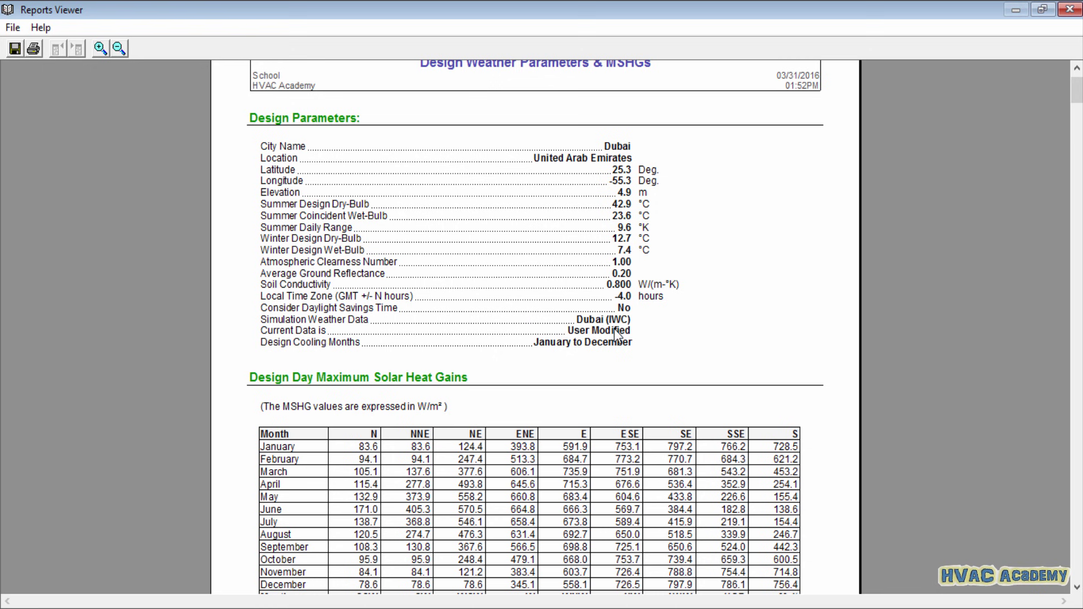
pyautogui.scroll(-5, 616, 335)
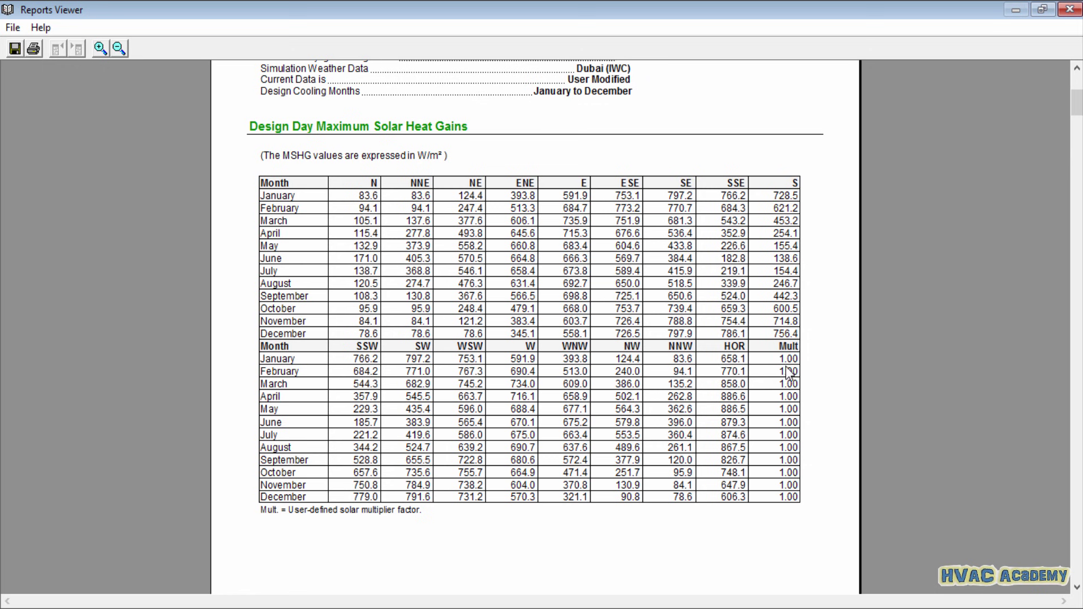
# Step: Examine the hourly dry-bulb and wet-bulb values in the Cooling Design Temperature Profiles report
pyautogui.scroll(-3, 226, 294)
pyautogui.scroll(-9, 229, 301)
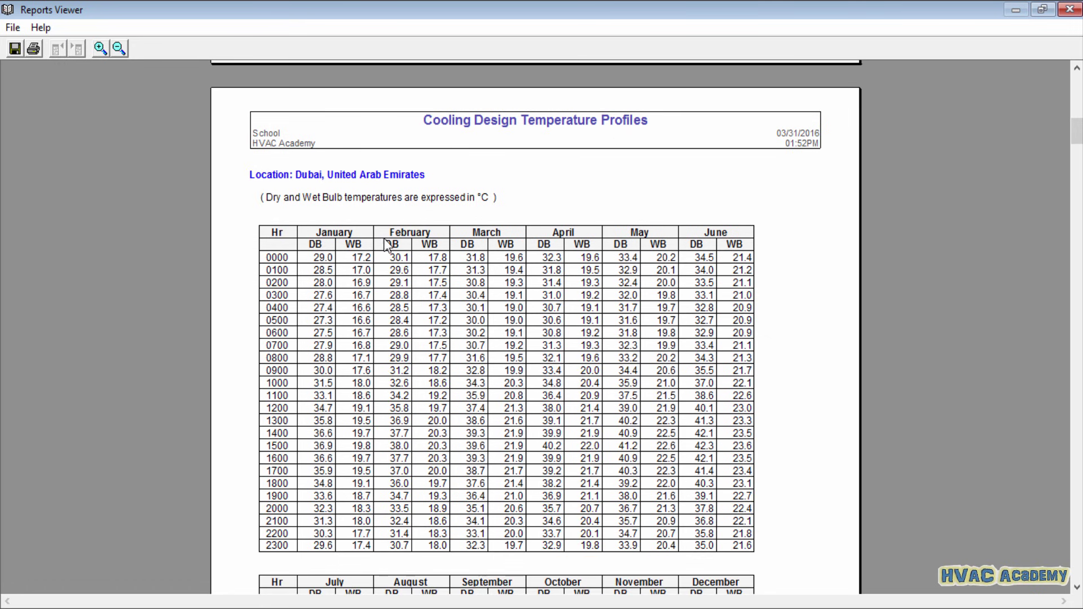
pyautogui.scroll(-3, 242, 286)
pyautogui.scroll(1, 242, 278)
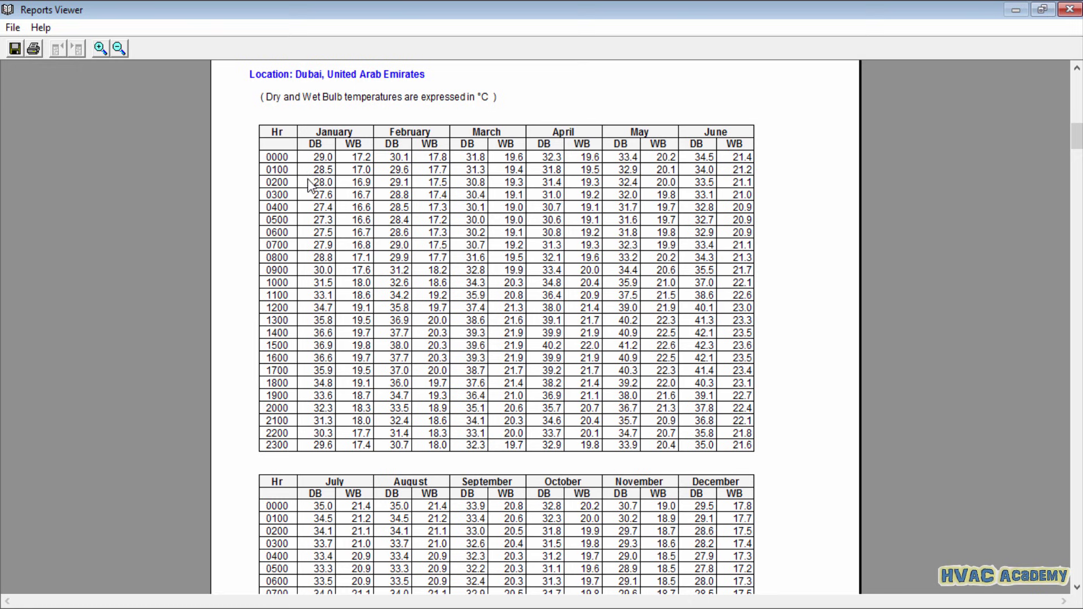
# Step: Examine the July design temperature profile graph and the July design solar flux table
pyautogui.scroll(-3, 261, 207)
pyautogui.scroll(-15, 261, 206)
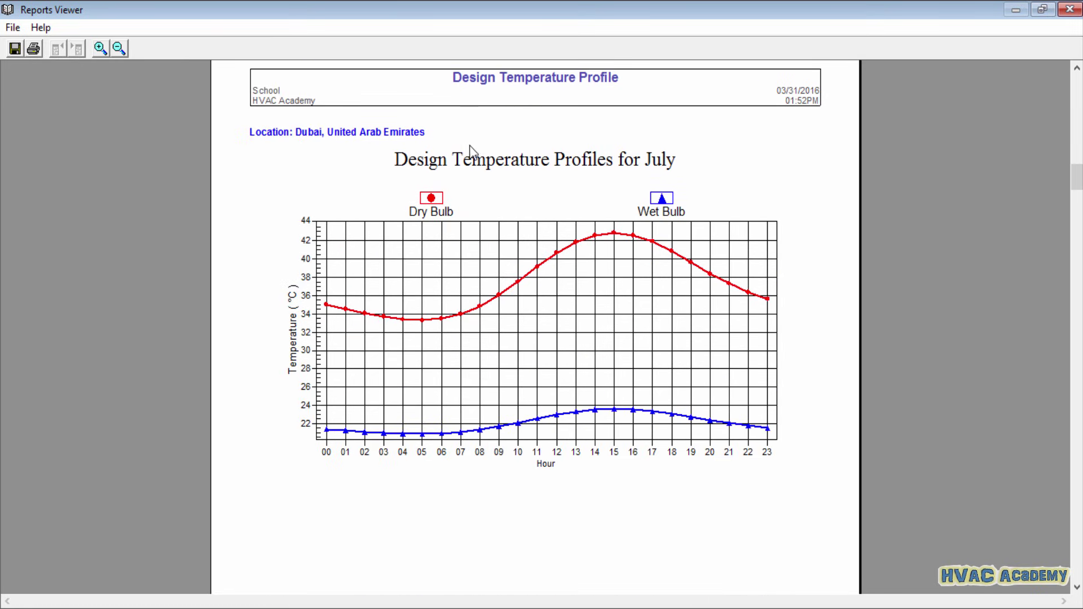
pyautogui.scroll(1, 470, 146)
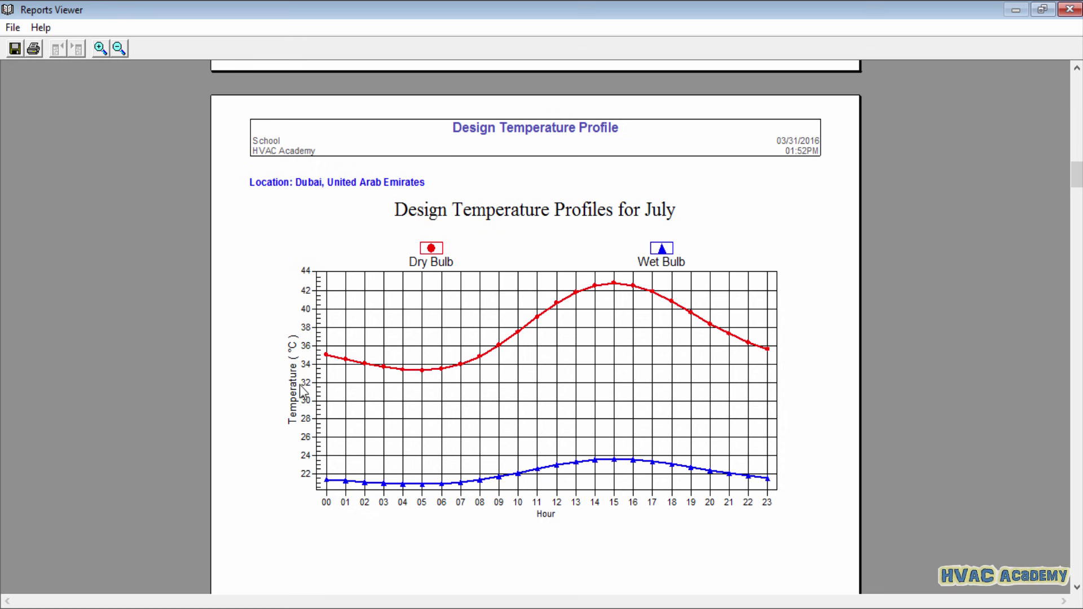
pyautogui.scroll(-15, 311, 402)
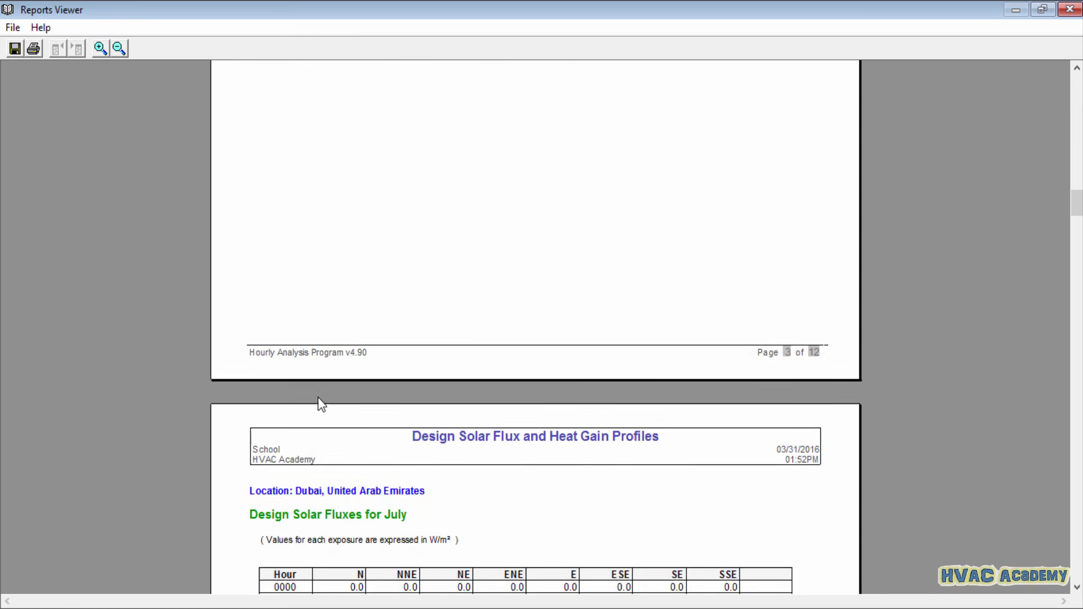
pyautogui.scroll(-3, 321, 403)
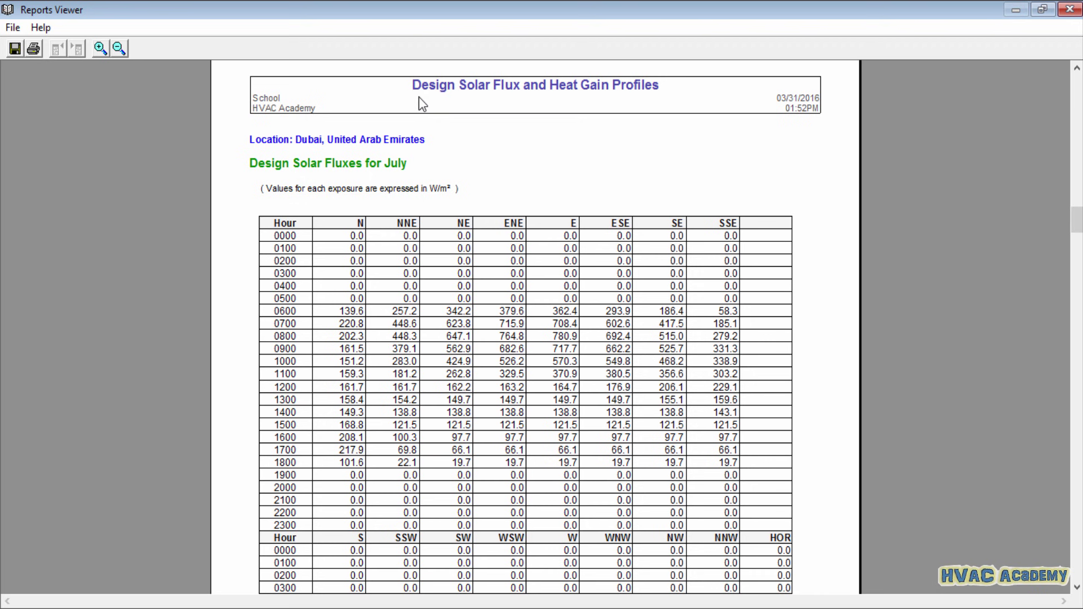